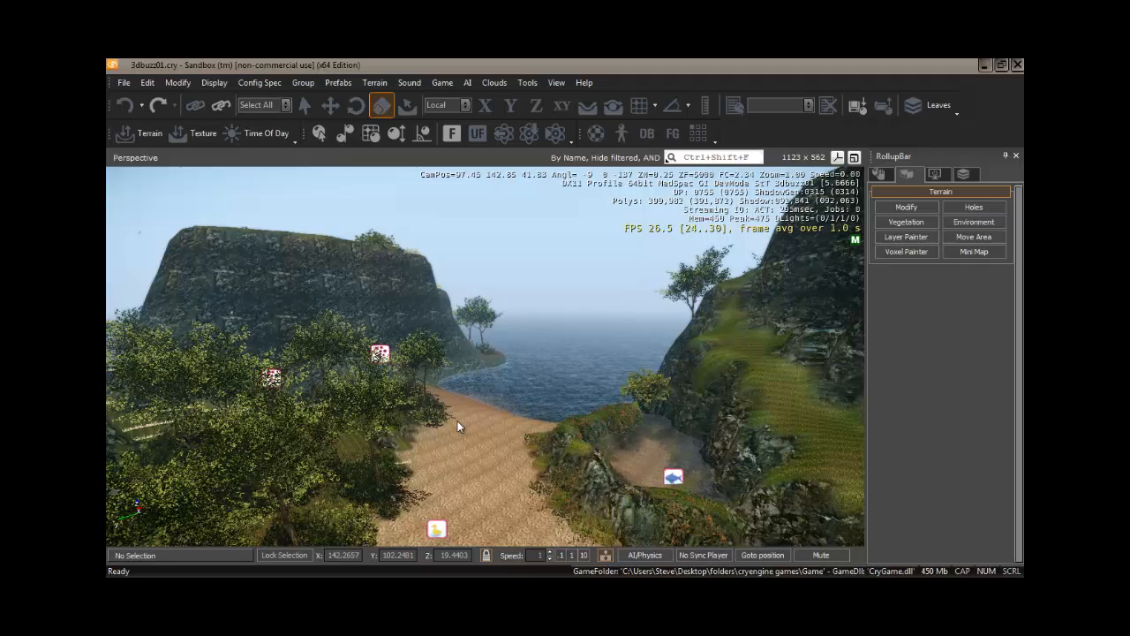
pyautogui.moveTo(457, 420)
pyautogui.mouseDown(button='right')
pyautogui.moveTo(487, 422)
pyautogui.moveTo(462, 410)
pyautogui.moveTo(451, 422)
pyautogui.mouseUp(button='right')
pyautogui.press('w')
pyautogui.press('s')
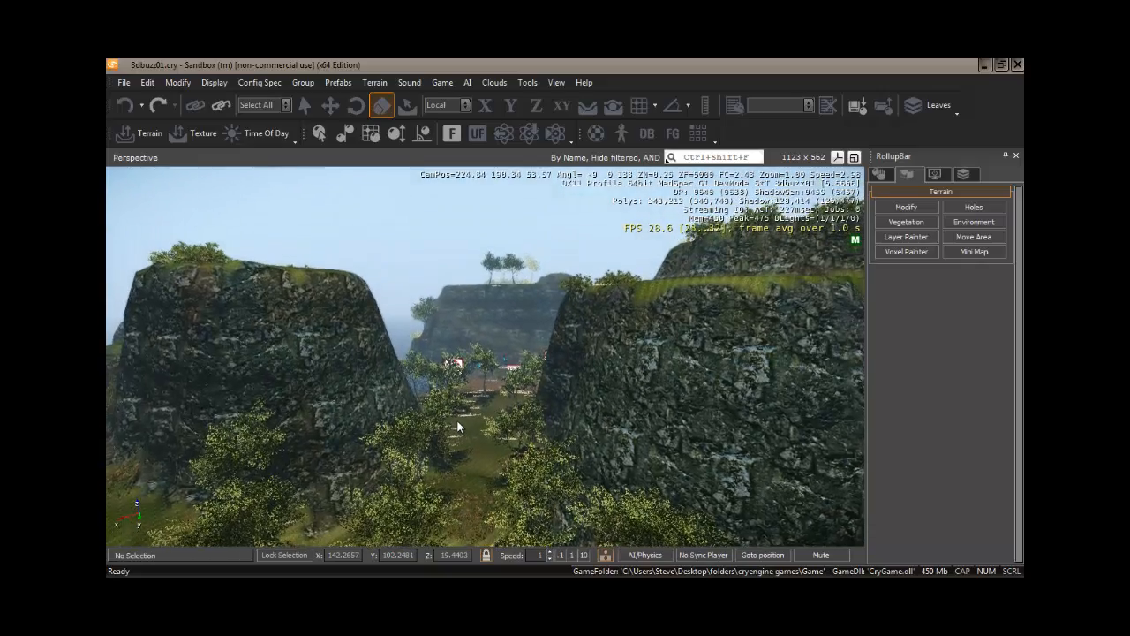
pyautogui.moveTo(456, 419); pyautogui.dragTo(458, 423, button='right')
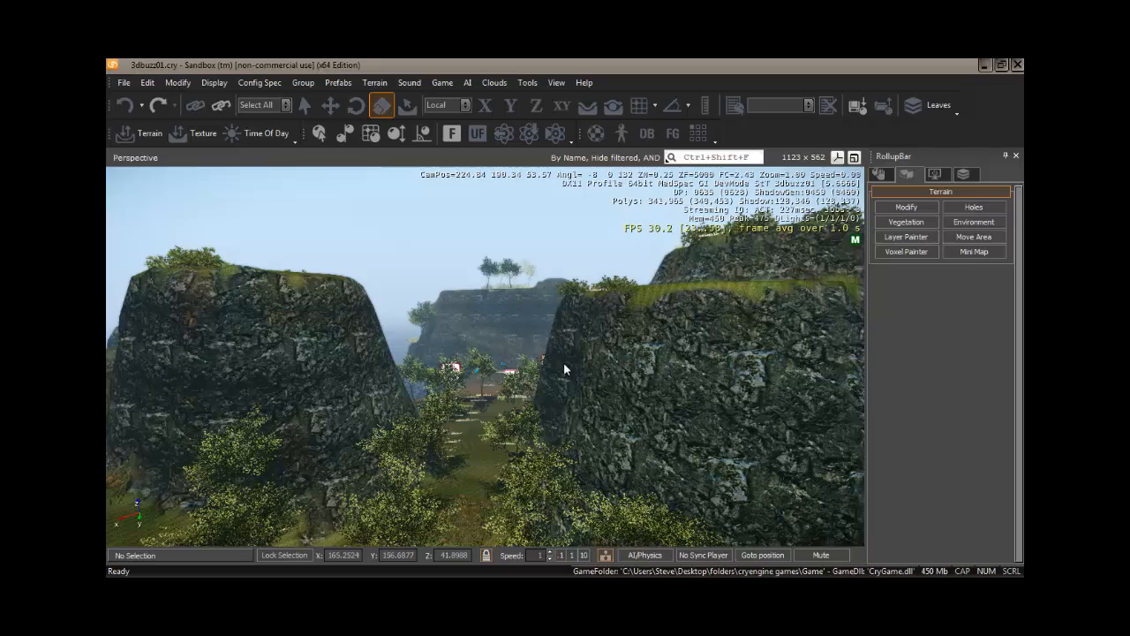
pyautogui.moveTo(557, 366); pyautogui.dragTo(565, 369, button='right')
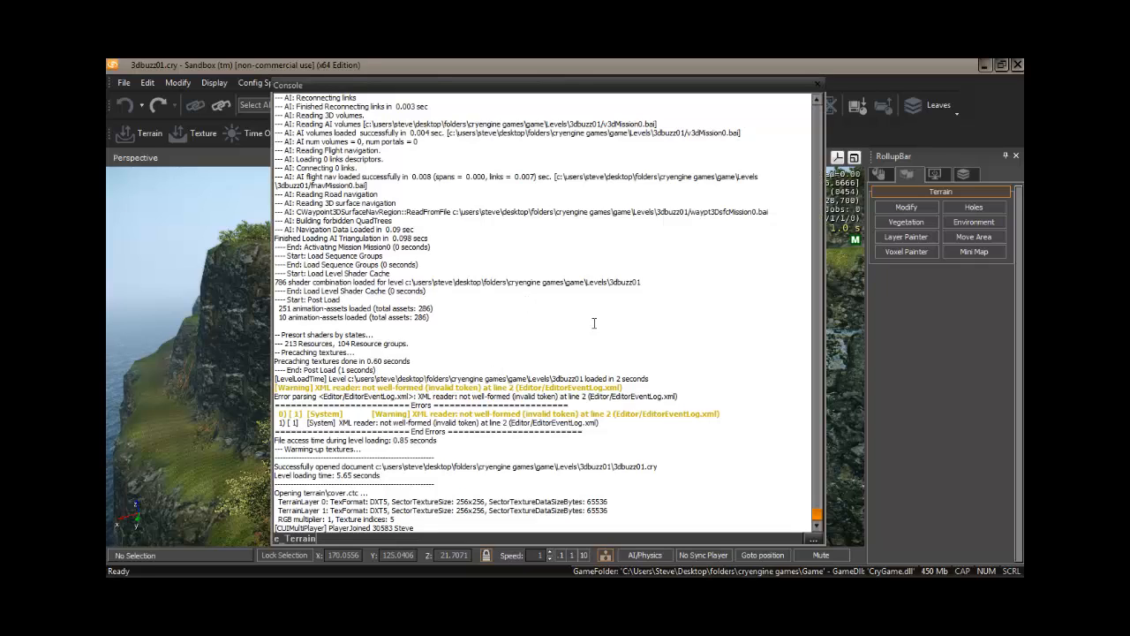
# - Open the console variables list and filter it for "e_terrain"
pyautogui.click(809, 537)
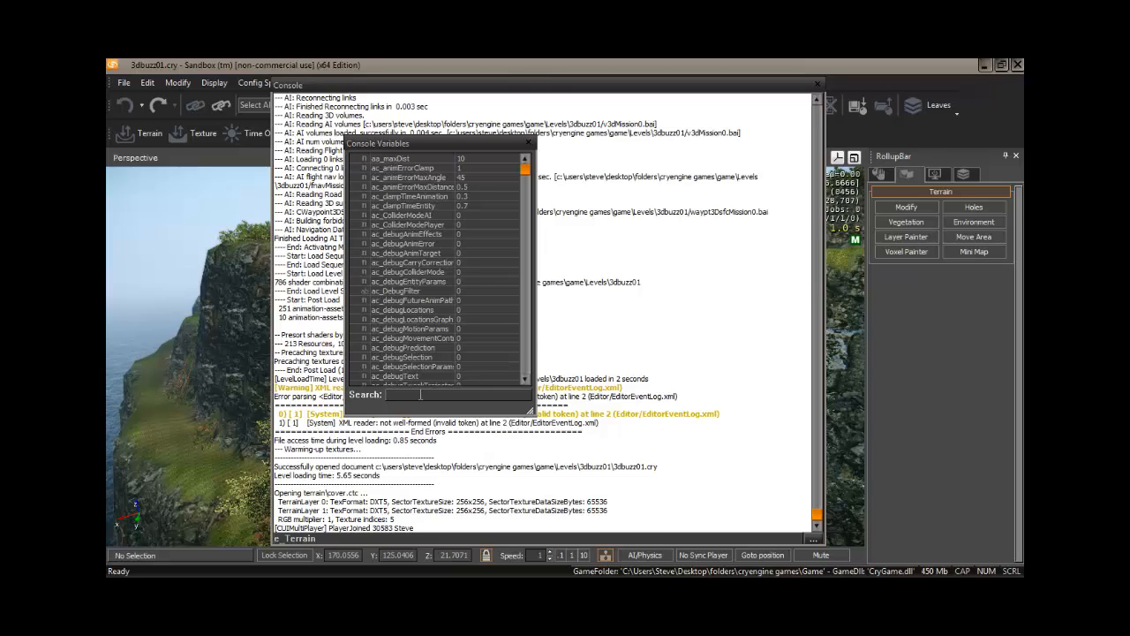
pyautogui.write('e')
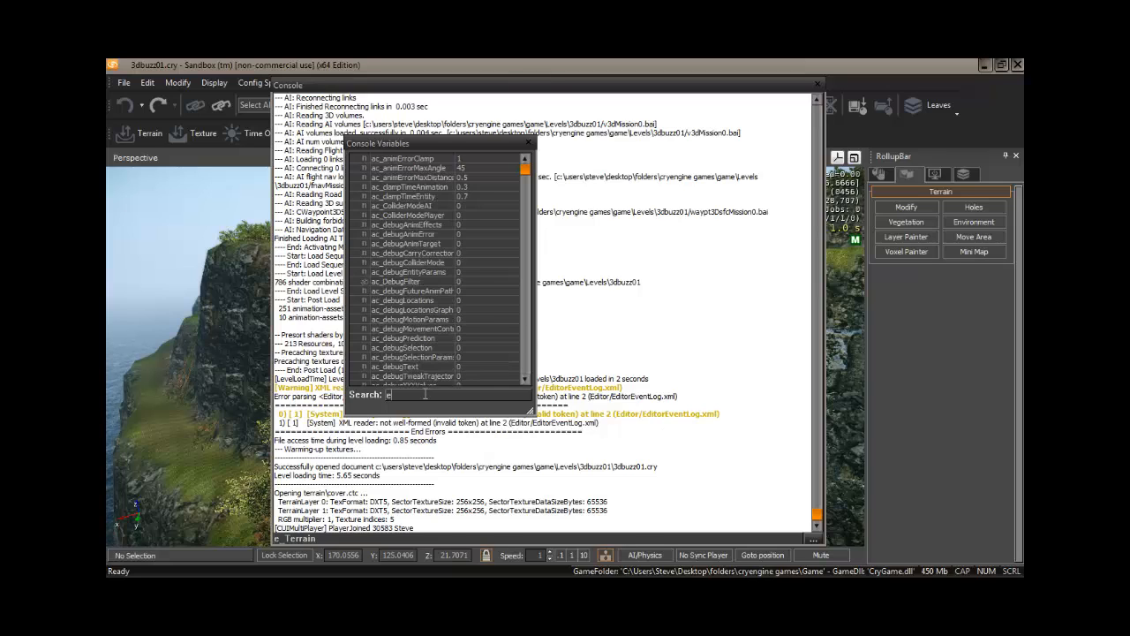
pyautogui.write('_terrain')
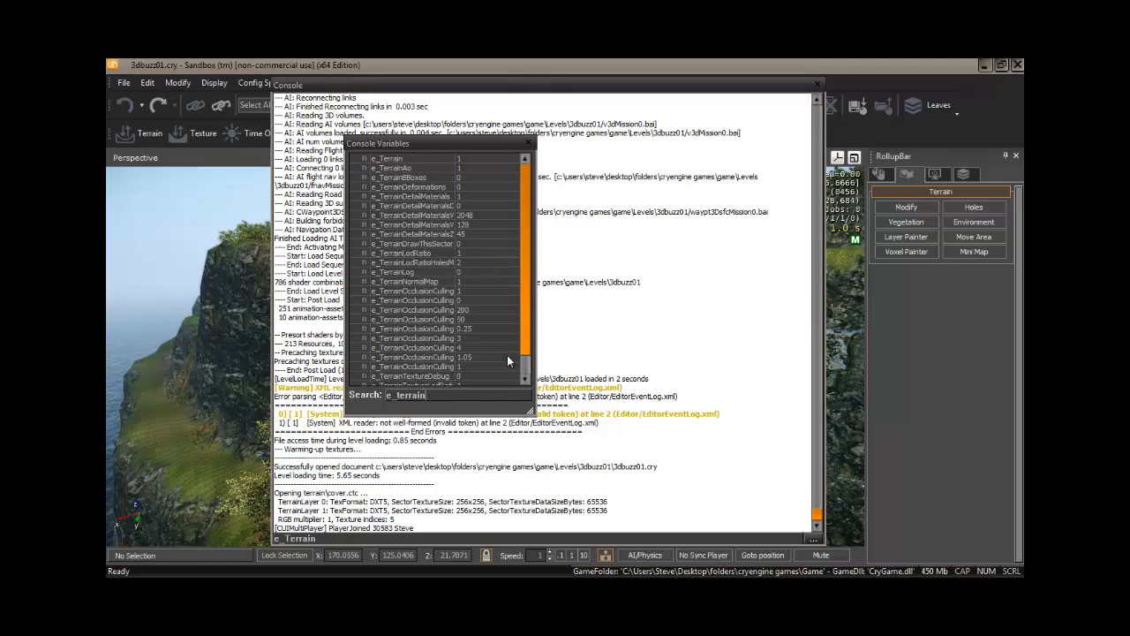
pyautogui.moveTo(396, 190)
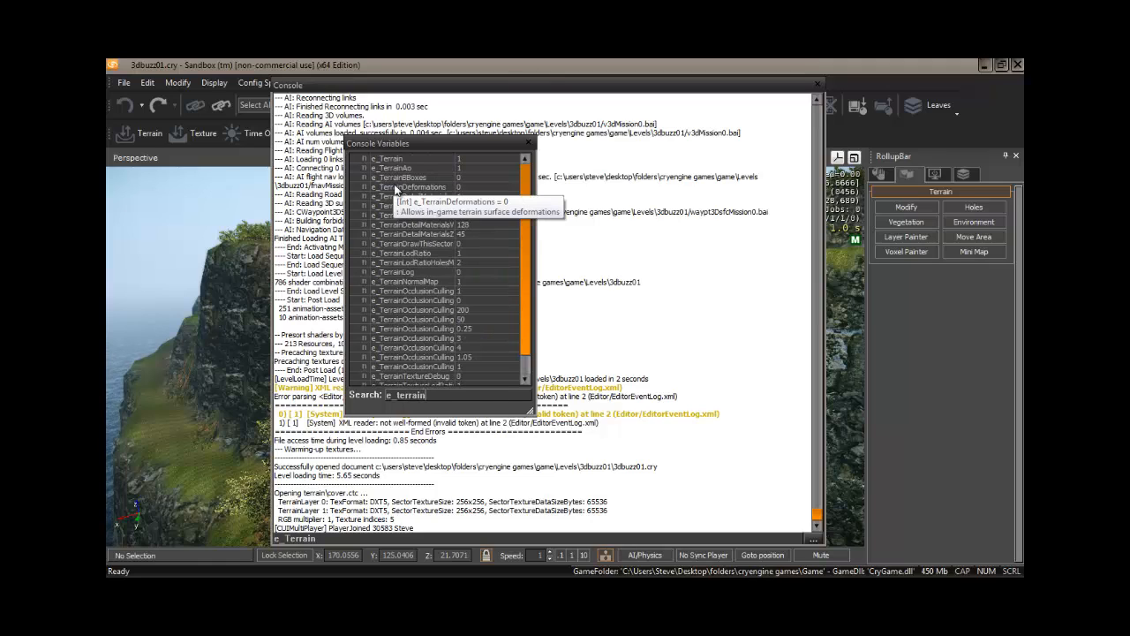
# - Set the e_TerrainBBoxes console variable to 1 and close the variables list and the console
pyautogui.click(462, 177)
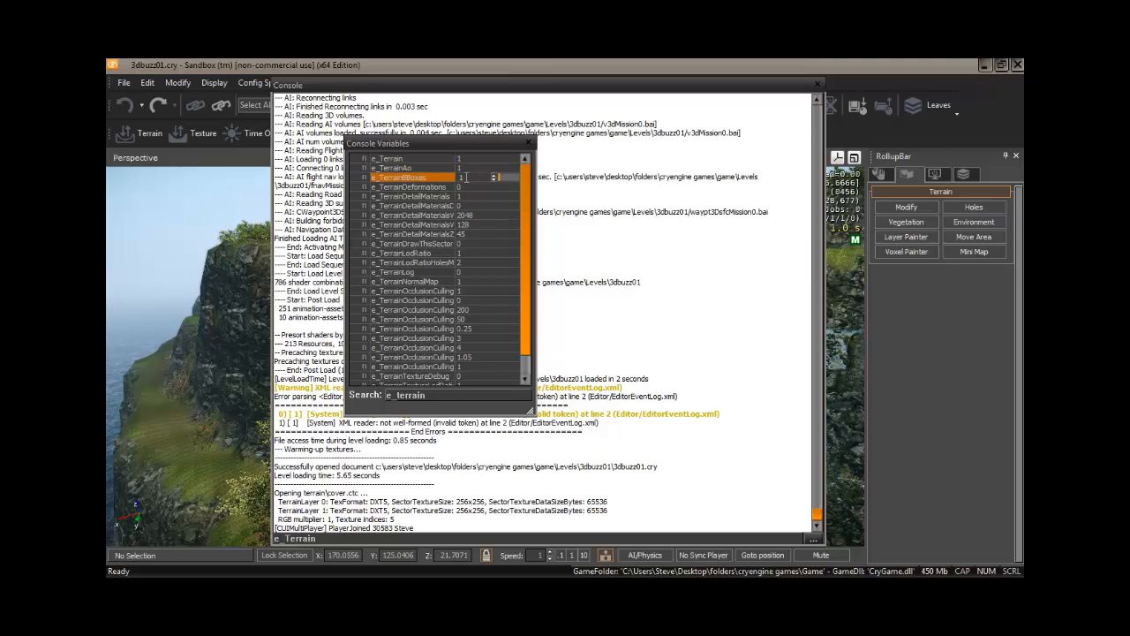
pyautogui.write('1')
pyautogui.press('Return')
pyautogui.click(529, 143)
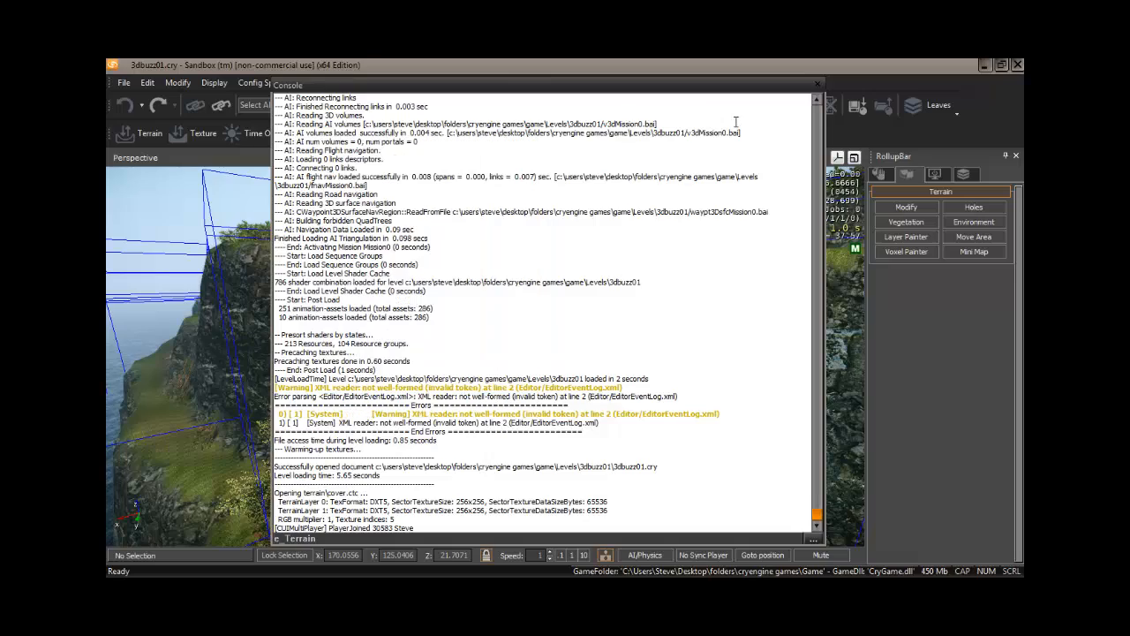
pyautogui.click(817, 85)
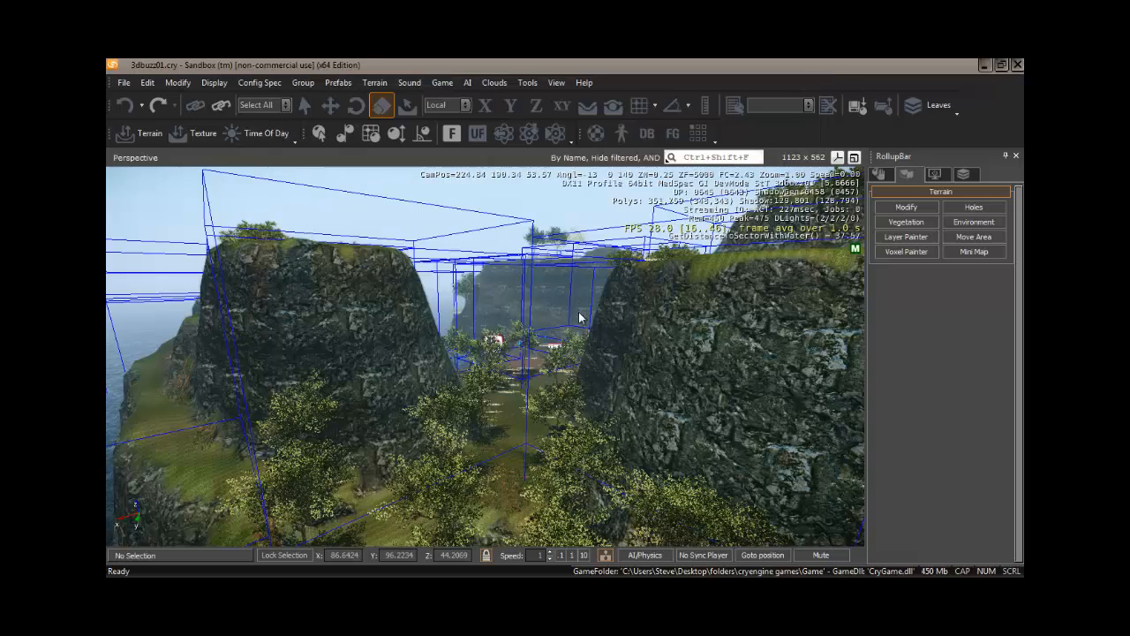
# - Set the snap grid size to 64
pyautogui.press('w')
pyautogui.moveTo(579, 312)
pyautogui.mouseDown(button='right')
pyautogui.moveTo(583, 299)
pyautogui.moveTo(580, 316)
pyautogui.mouseUp(button='right')
pyautogui.press('w')
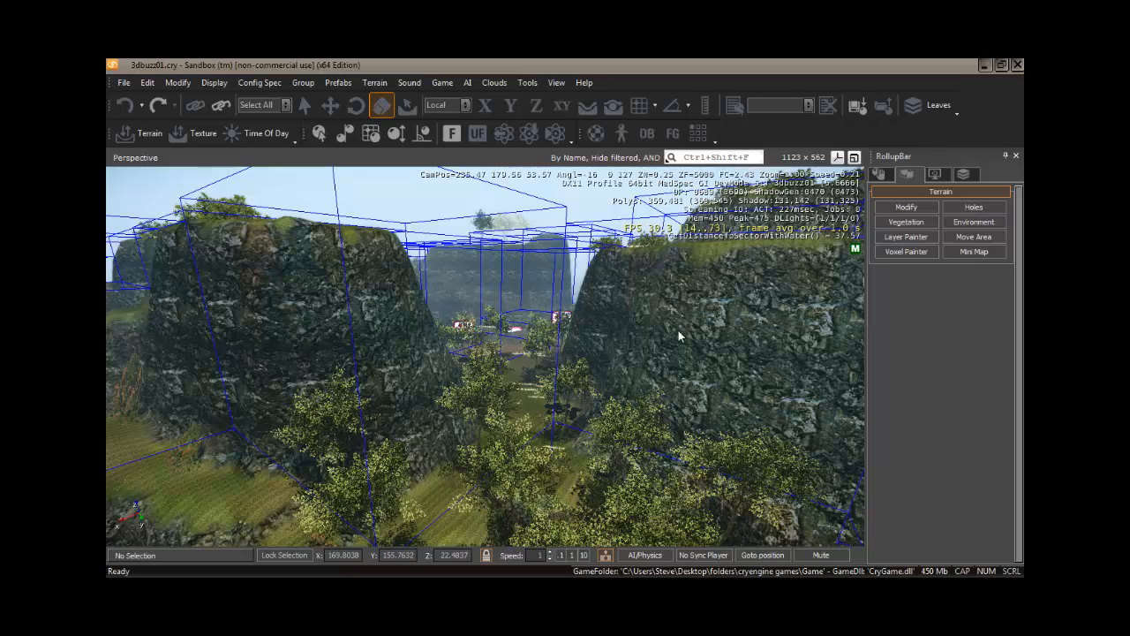
pyautogui.click(654, 107)
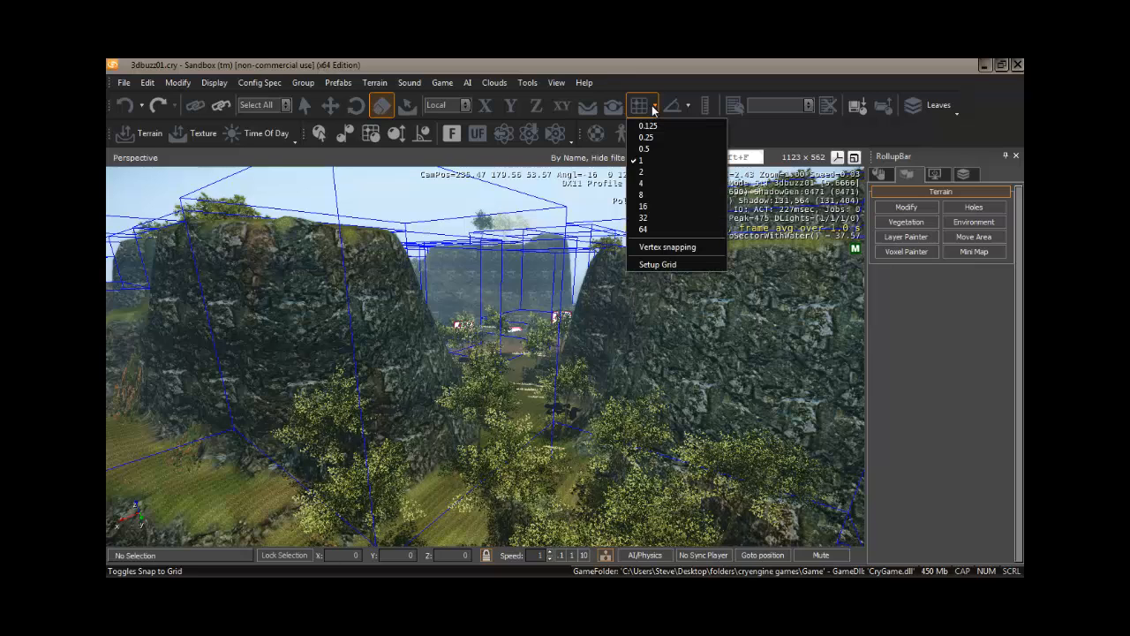
pyautogui.click(650, 230)
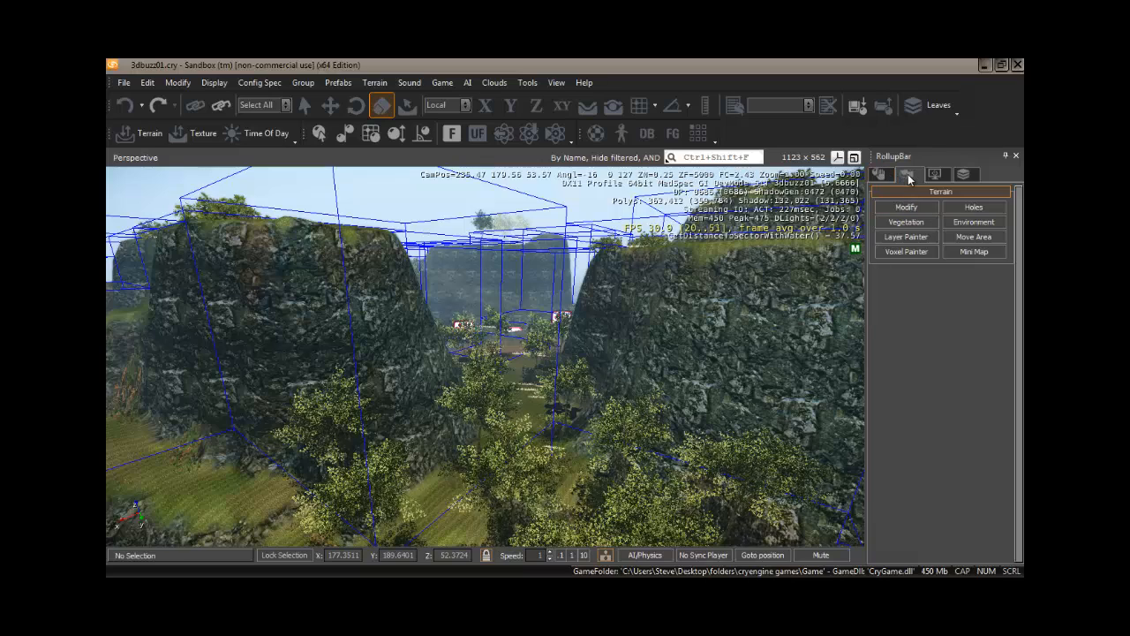
# - Place a new VoxelObject from the Misc objects on the ground in the valley between the two cliffs
pyautogui.click(880, 174)
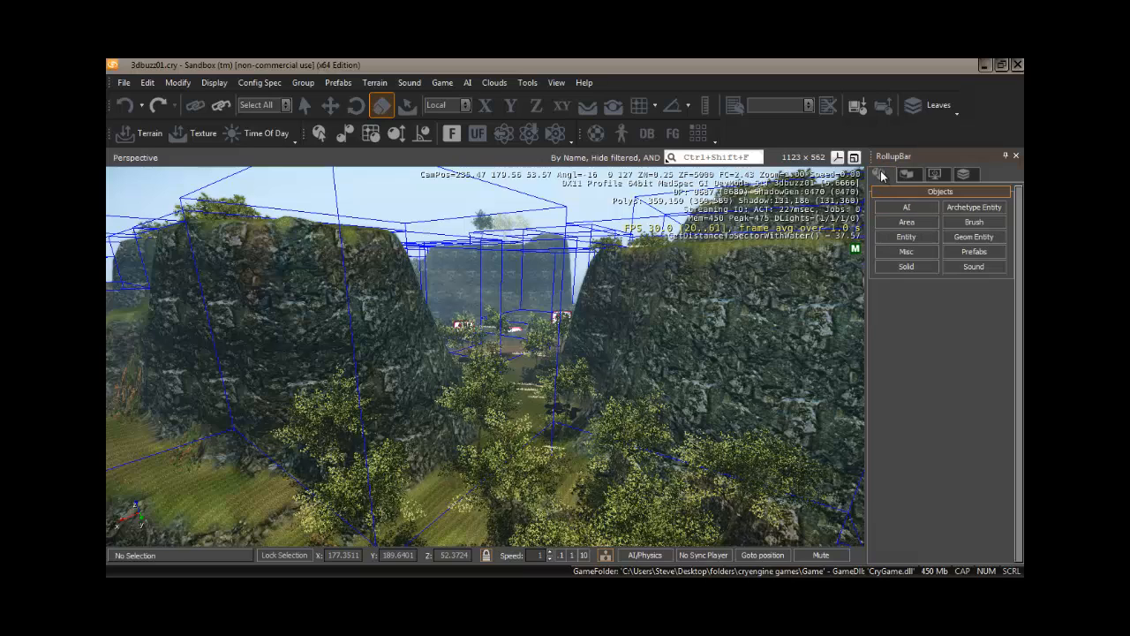
pyautogui.click(909, 254)
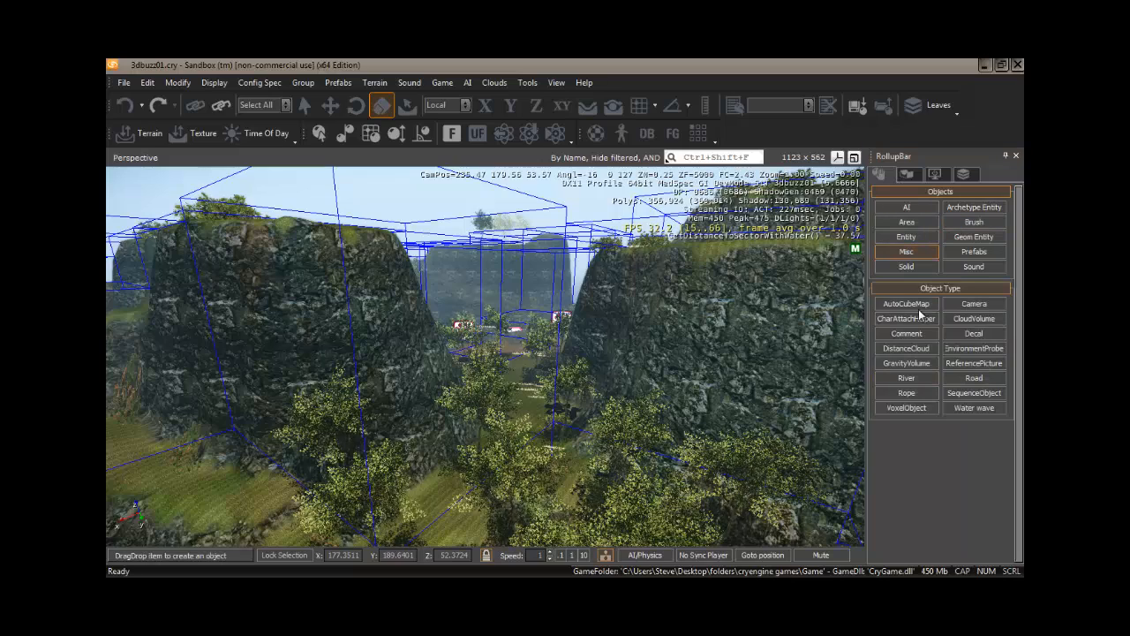
pyautogui.click(904, 408)
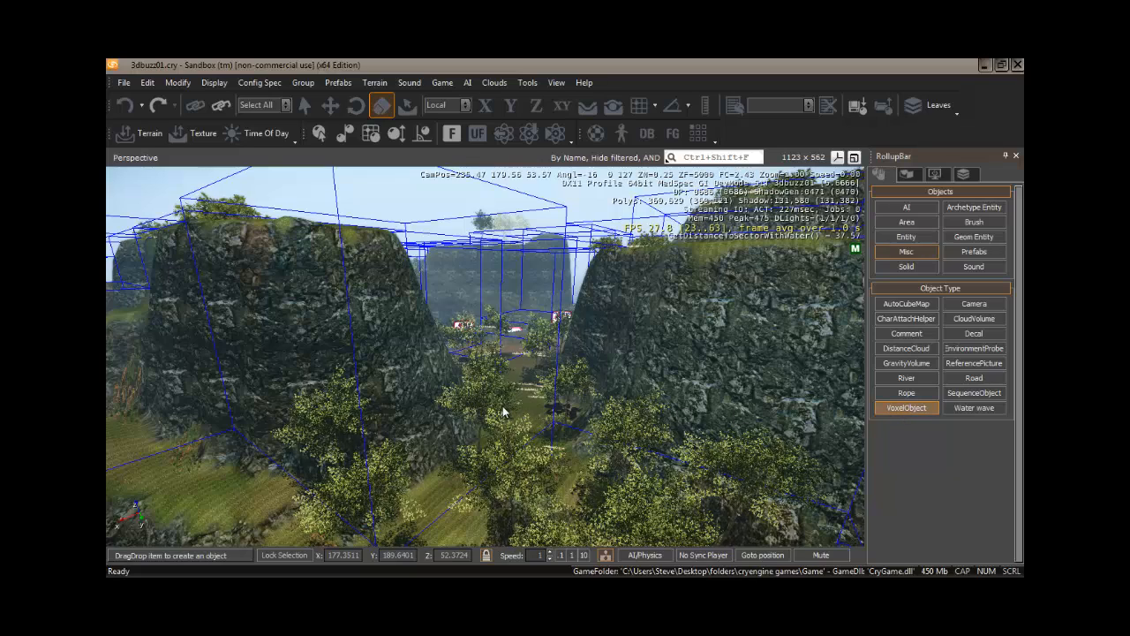
pyautogui.press('Escape')
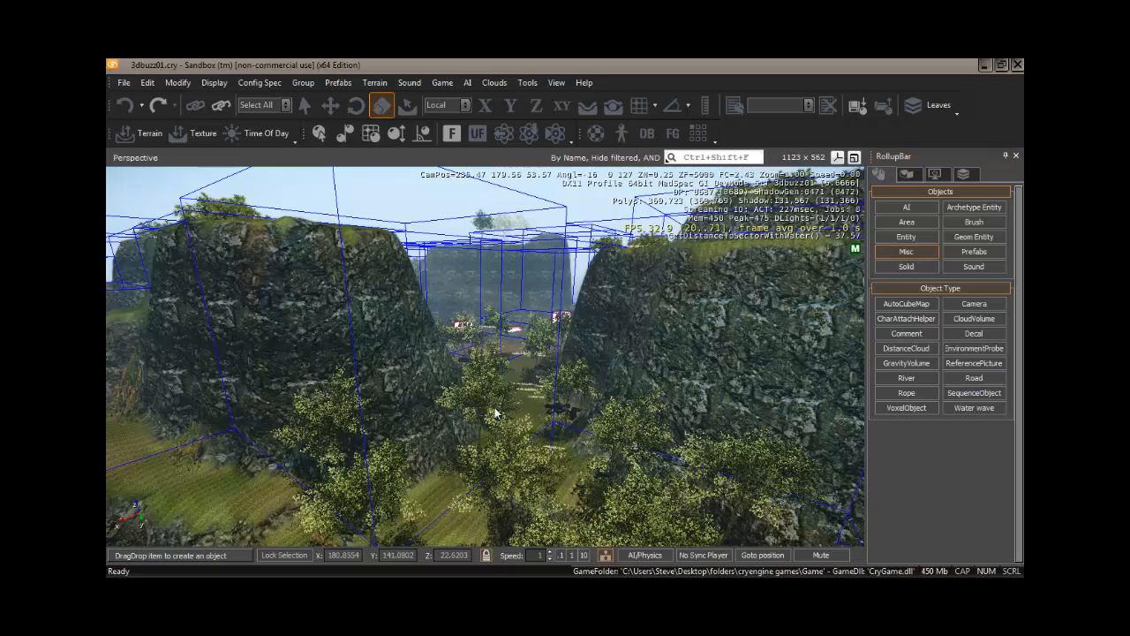
pyautogui.click(904, 408)
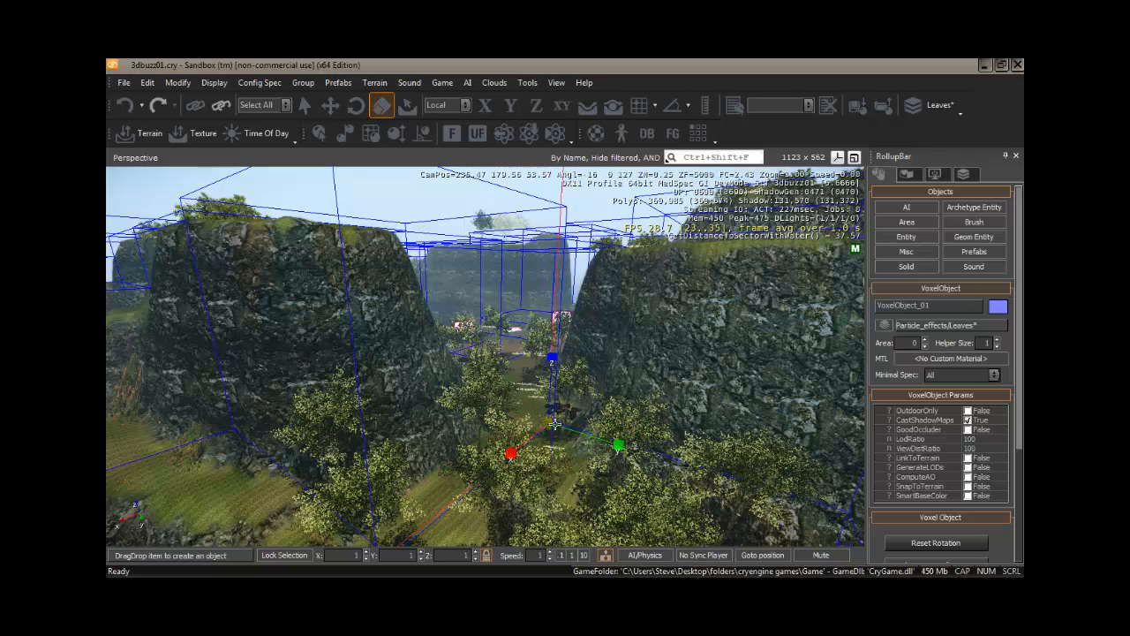
pyautogui.click(558, 431)
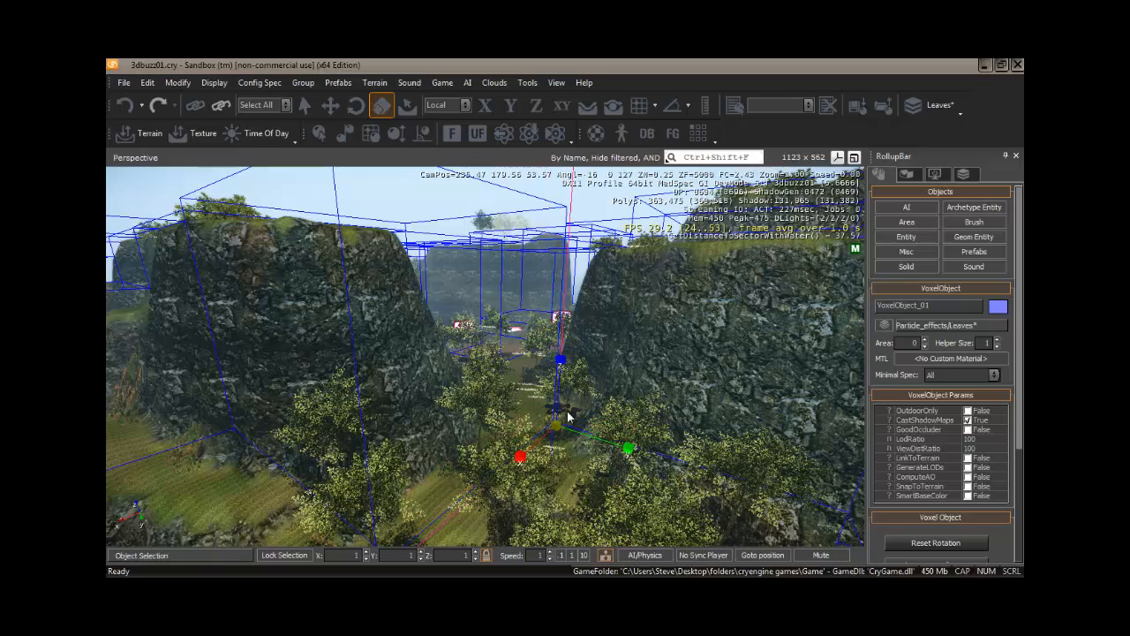
pyautogui.click(567, 417)
# - Move the voxel object horizontally toward the cliff beside the valley, to about X 166, Y 105
pyautogui.moveTo(659, 385); pyautogui.dragTo(661, 386, button='right')
pyautogui.press('s')
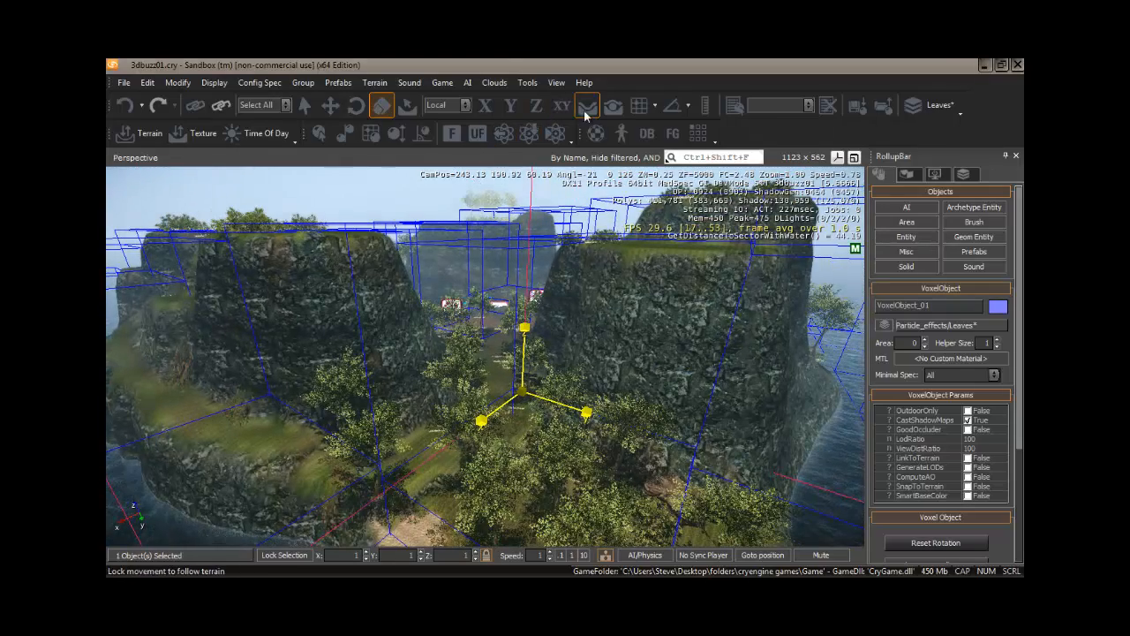
pyautogui.click(330, 105)
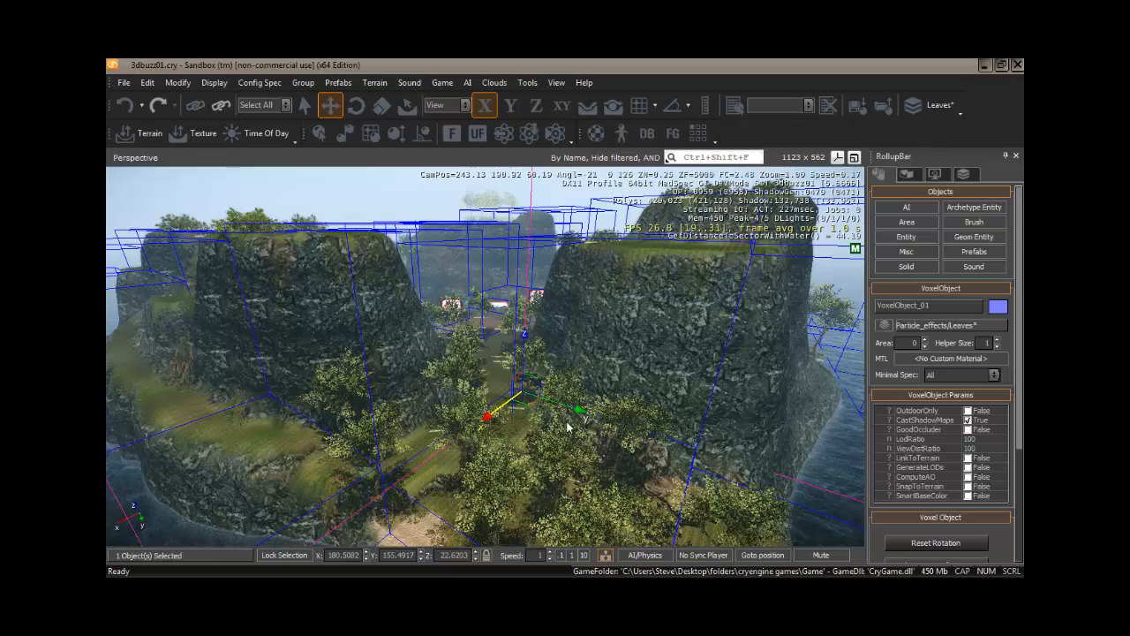
pyautogui.moveTo(578, 409); pyautogui.dragTo(377, 362)
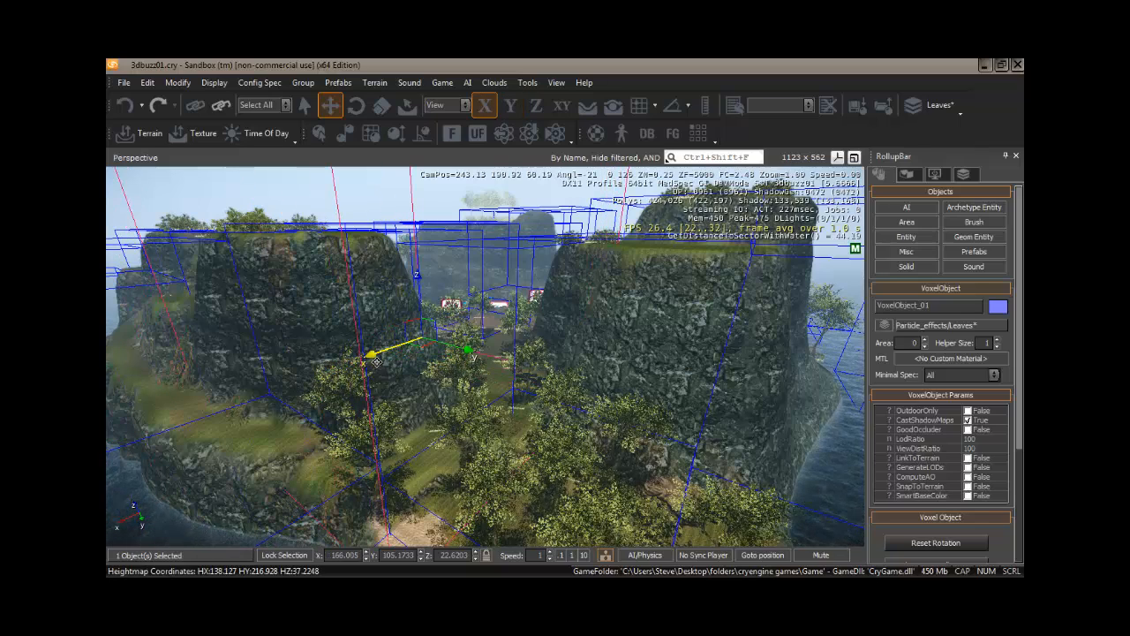
# - Scale the voxel object down uniformly to about 0.77
pyautogui.moveTo(482, 431); pyautogui.dragTo(461, 385, button='right')
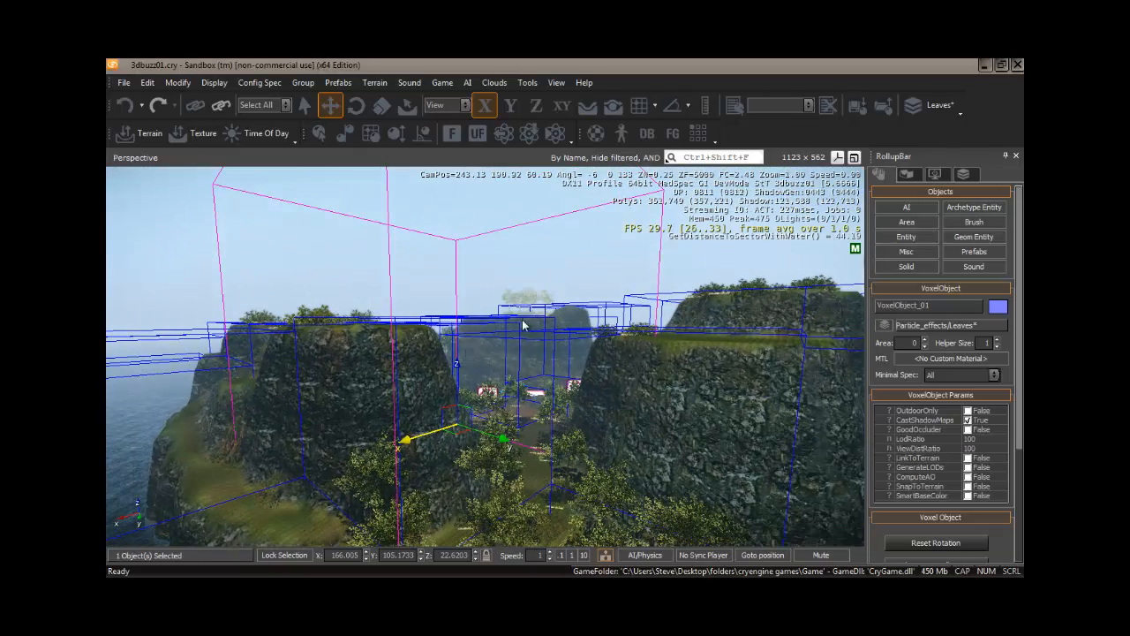
pyautogui.click(381, 105)
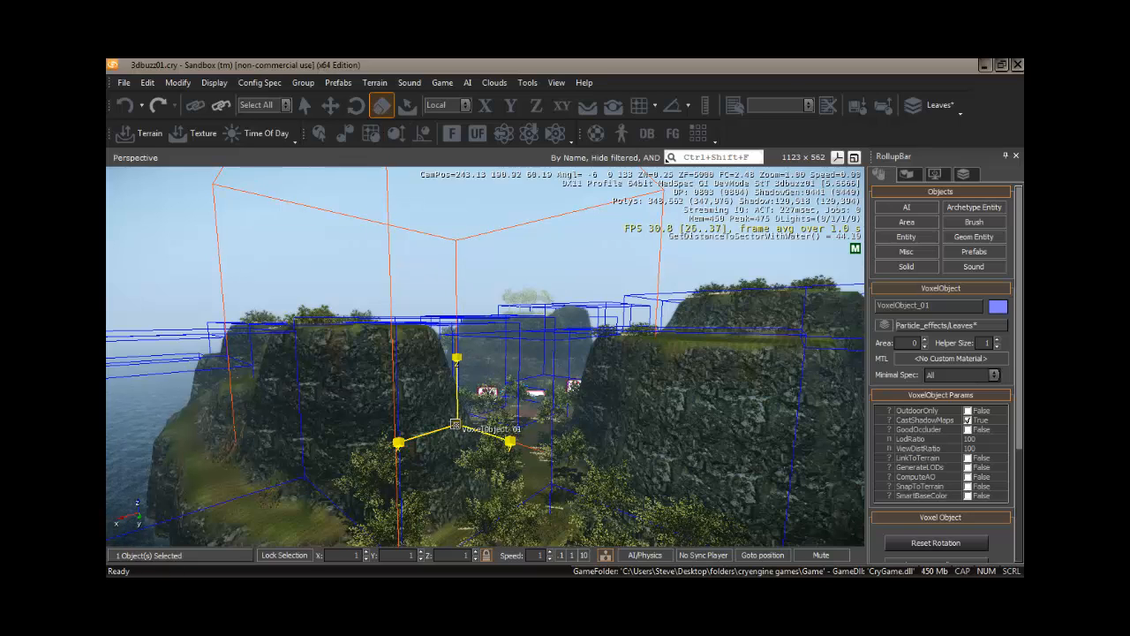
pyautogui.moveTo(457, 427); pyautogui.dragTo(457, 439)
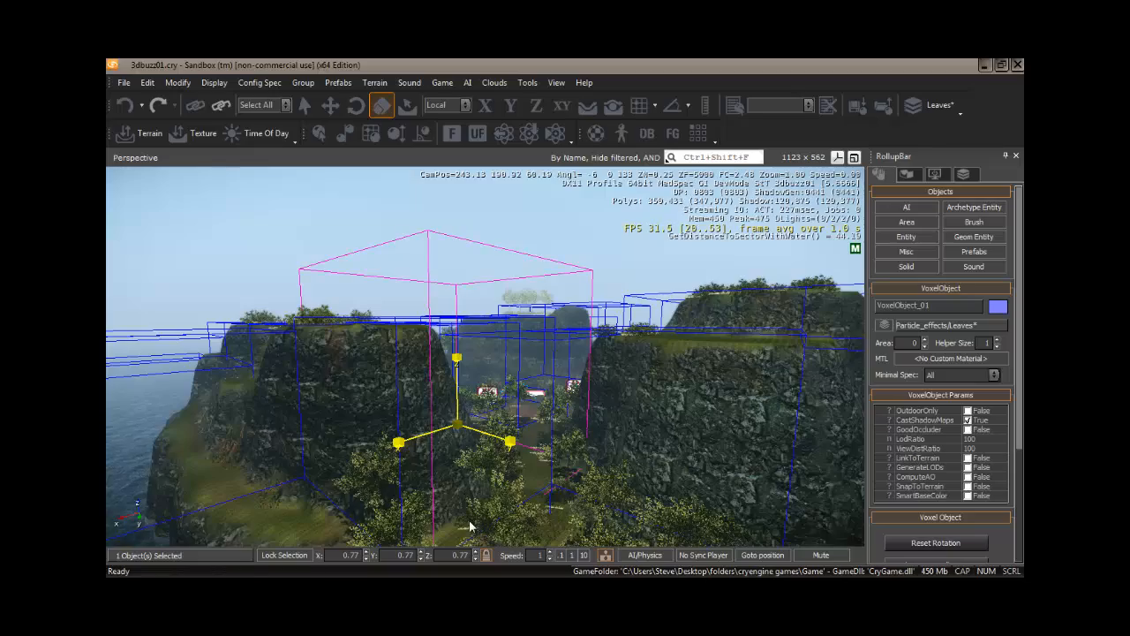
# - Reposition the voxel object horizontally over the gap between the cliffs, at about X 164.7, Y 128
pyautogui.moveTo(470, 524)
pyautogui.mouseDown(button='right')
pyautogui.moveTo(461, 520)
pyautogui.moveTo(470, 526)
pyautogui.mouseUp(button='right')
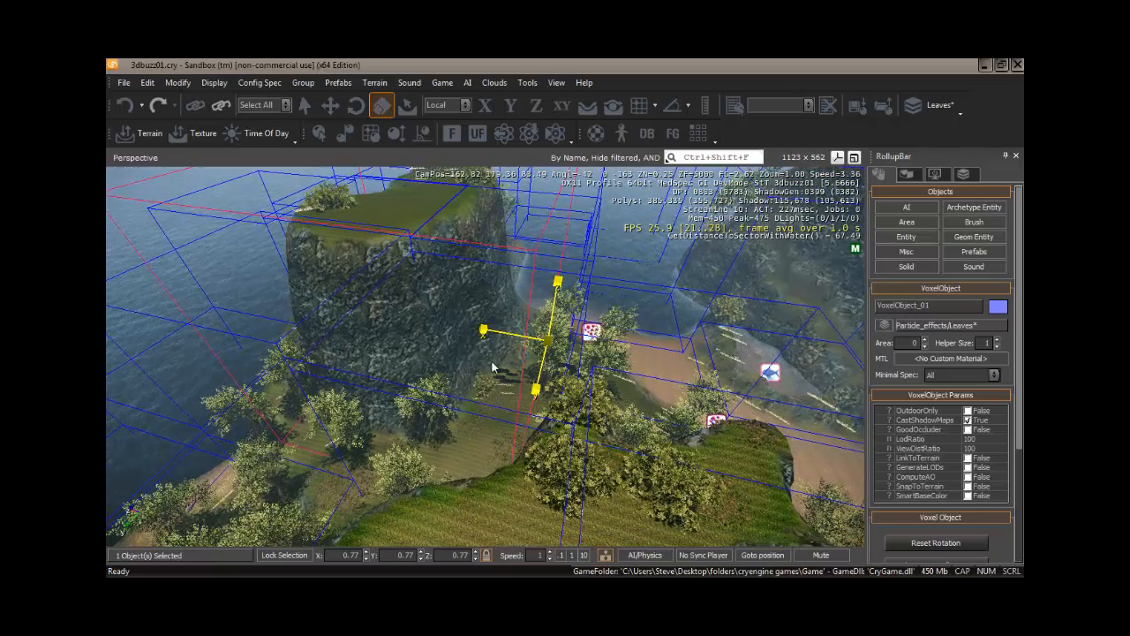
pyautogui.click(332, 105)
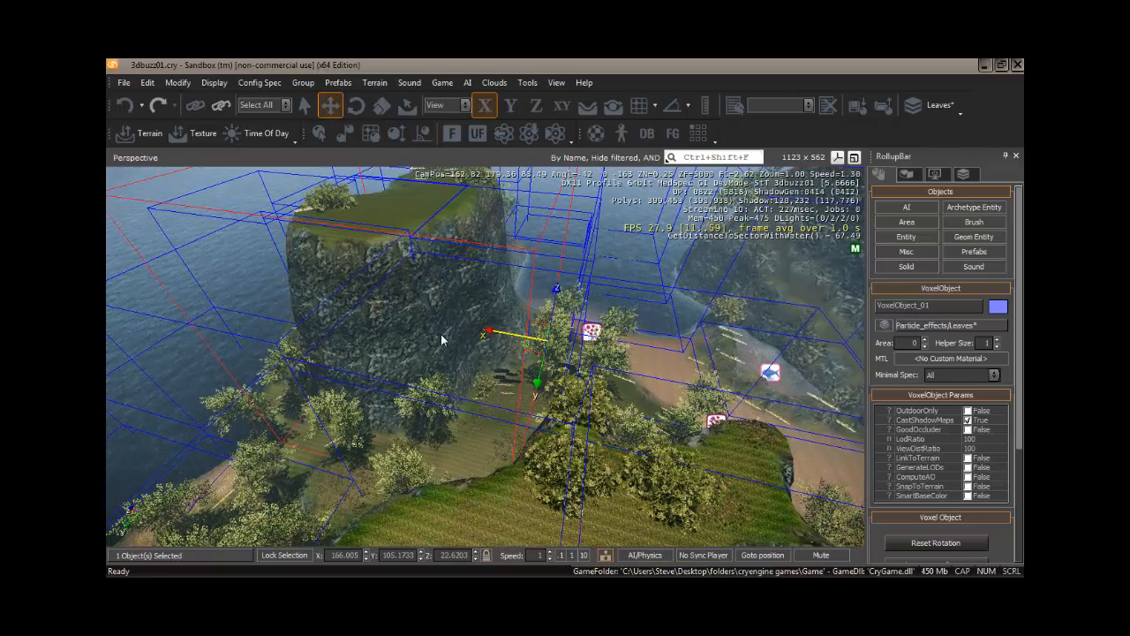
pyautogui.moveTo(501, 334); pyautogui.dragTo(521, 344)
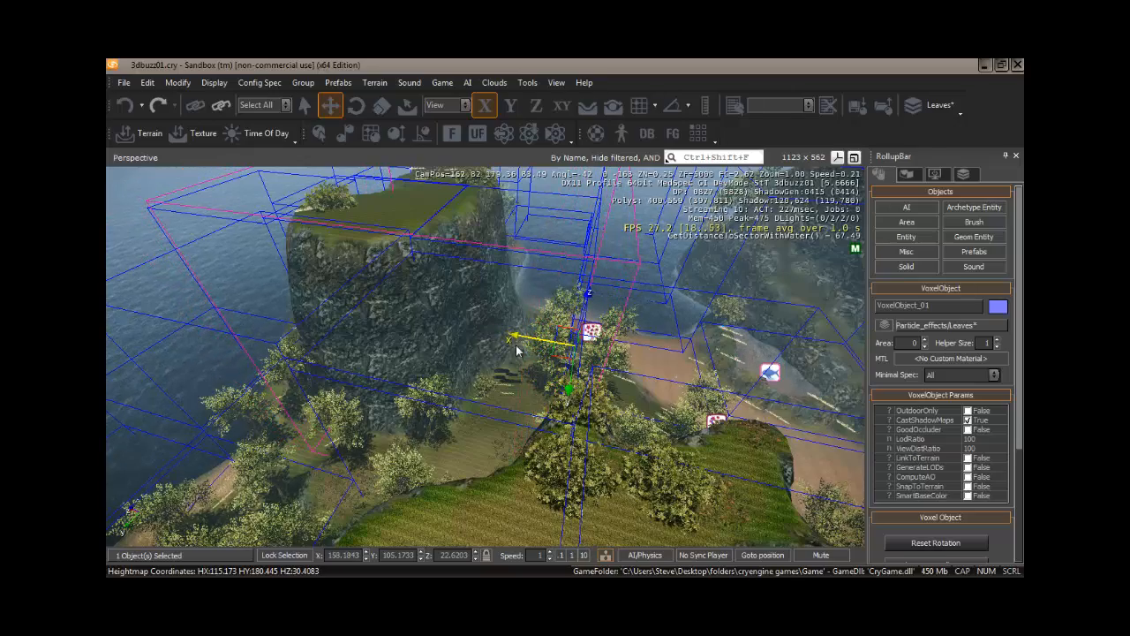
pyautogui.moveTo(397, 413); pyautogui.dragTo(383, 411, button='right')
pyautogui.press('a')
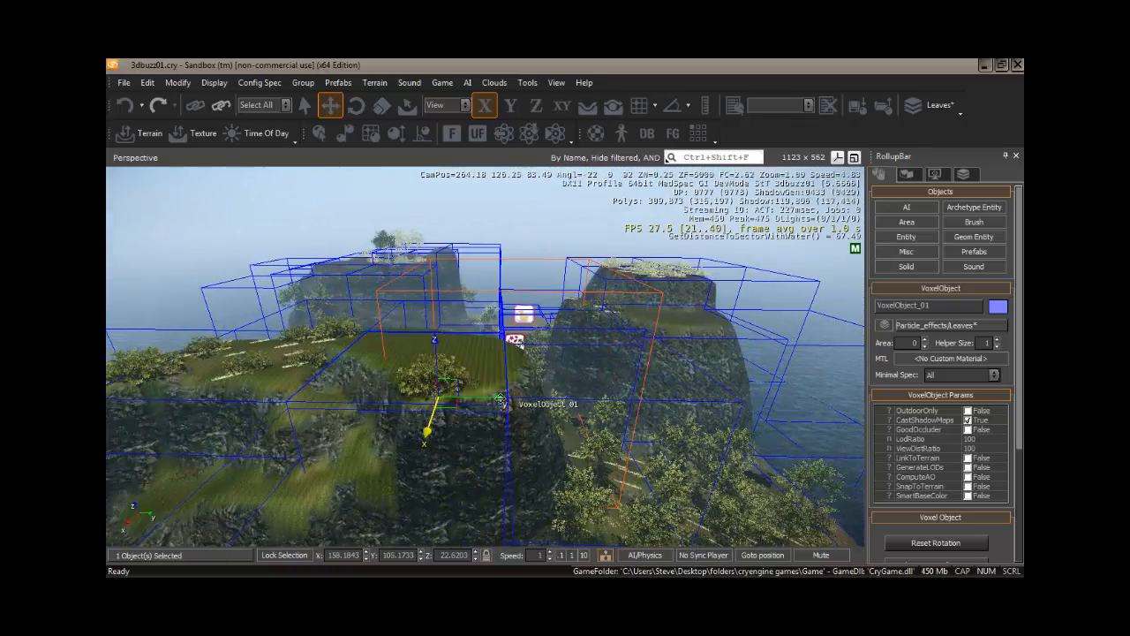
pyautogui.moveTo(500, 398); pyautogui.dragTo(505, 446)
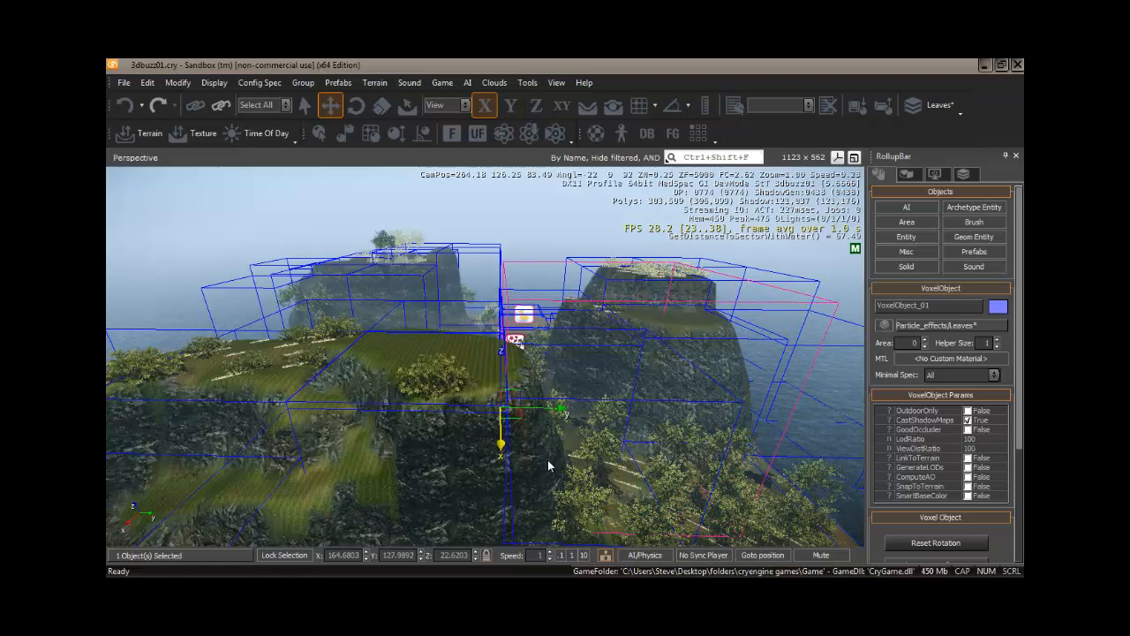
# - Shrink the voxel object uniformly to a scale of about 0.63 and return to the Select tool
pyautogui.press('d')
pyautogui.moveTo(548, 465)
pyautogui.mouseDown(button='right')
pyautogui.moveTo(532, 464)
pyautogui.moveTo(547, 460)
pyautogui.mouseUp(button='right')
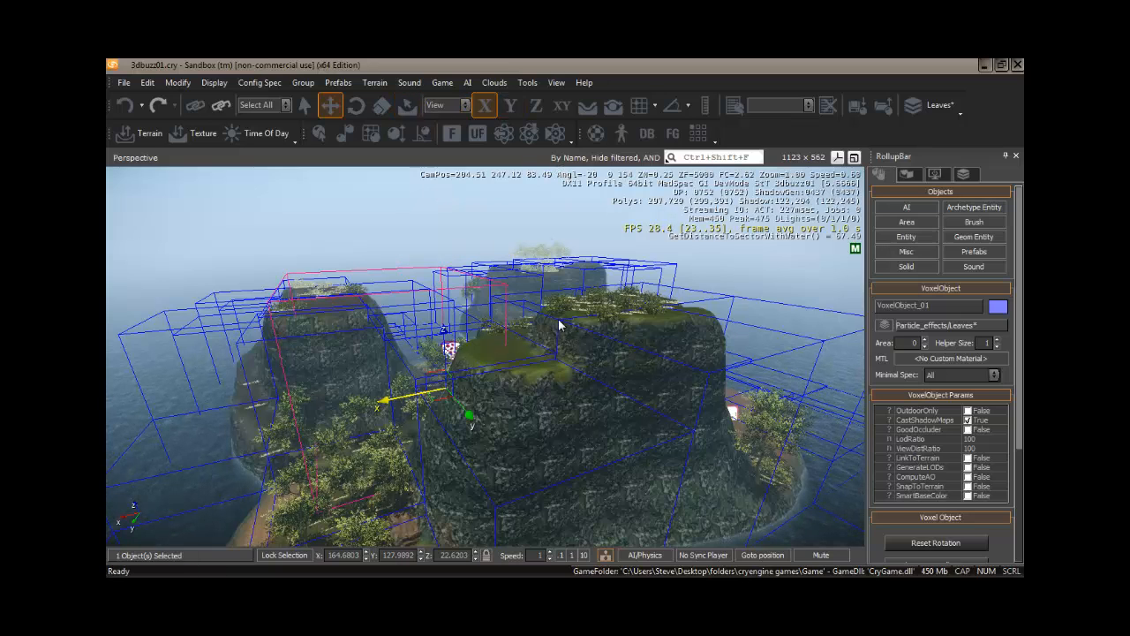
pyautogui.click(382, 106)
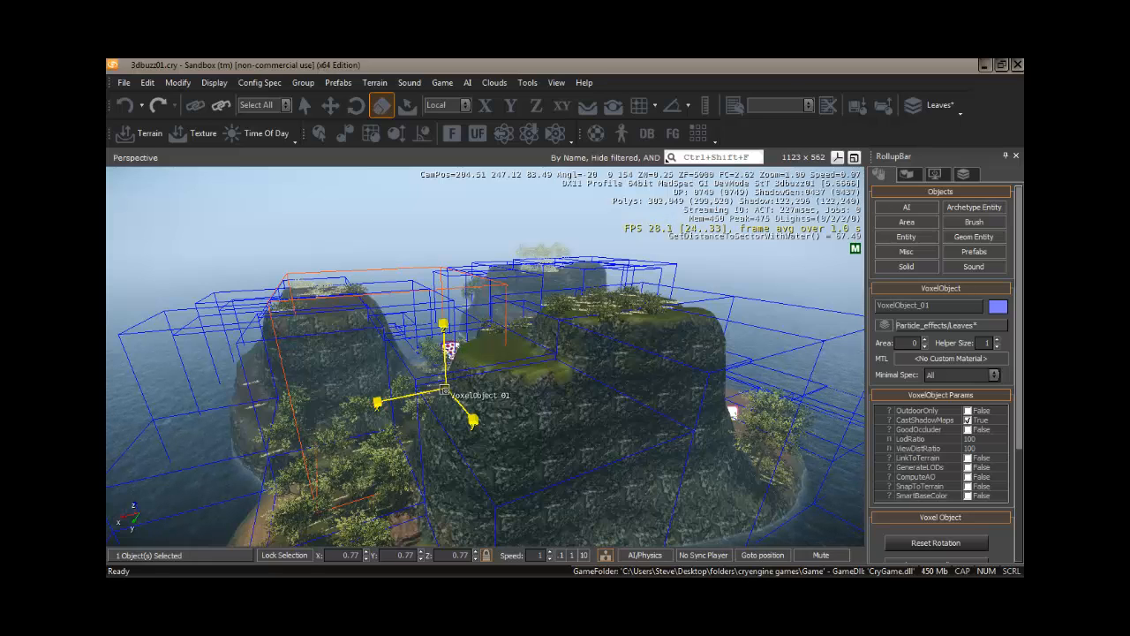
pyautogui.moveTo(444, 390); pyautogui.dragTo(444, 402)
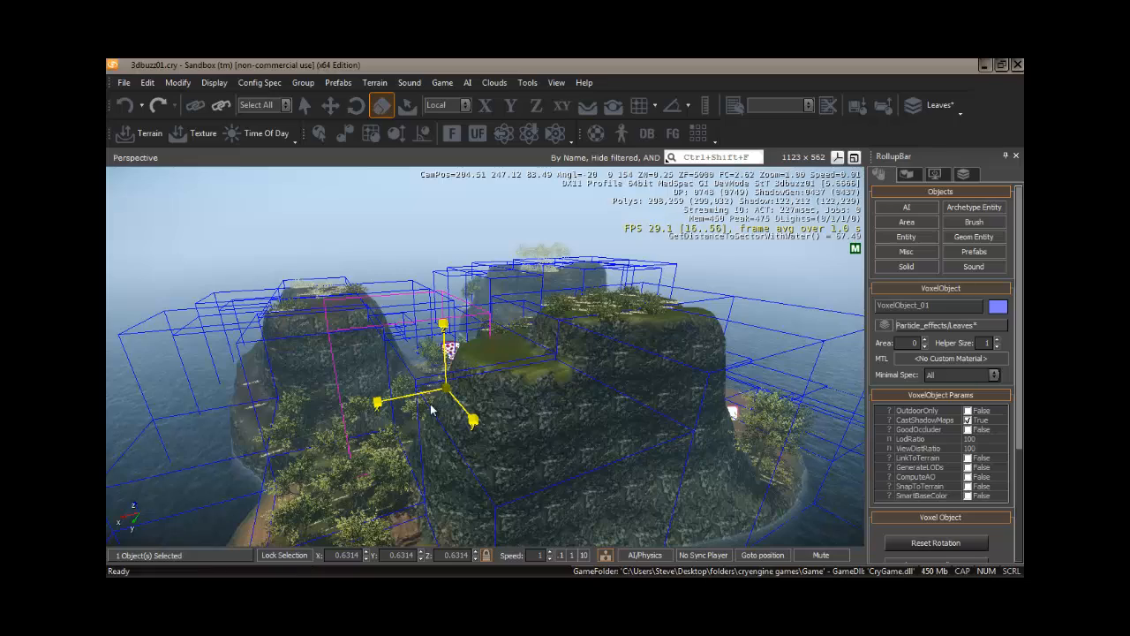
pyautogui.click(304, 105)
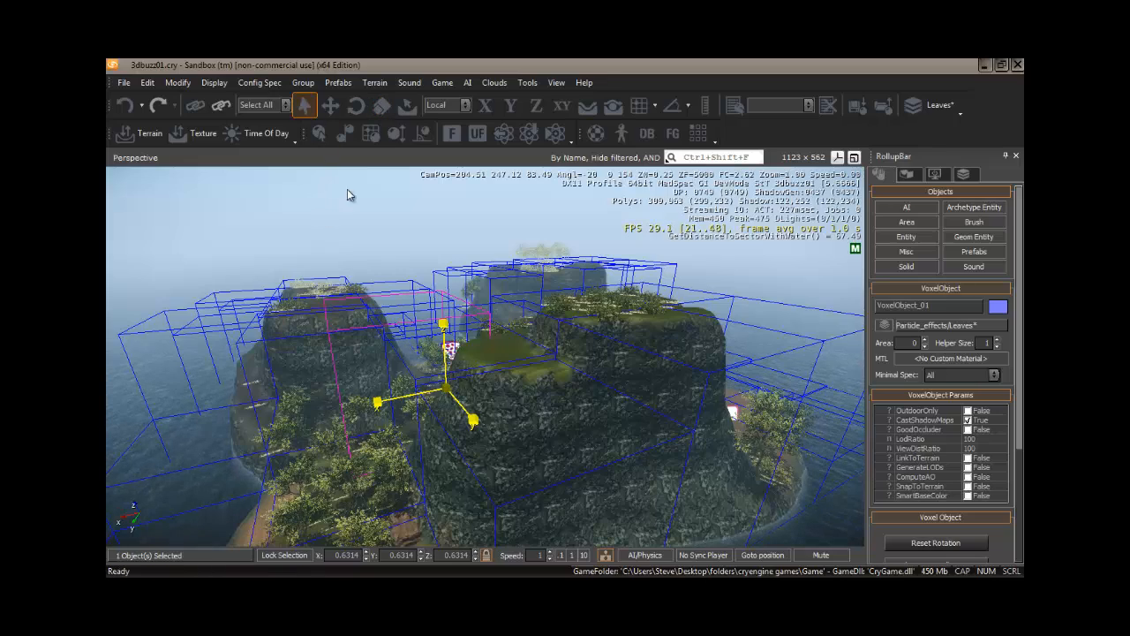
pyautogui.moveTo(488, 406)
pyautogui.mouseDown(button='right')
pyautogui.moveTo(504, 407)
pyautogui.moveTo(490, 407)
pyautogui.mouseUp(button='right')
pyautogui.press('a')
pyautogui.press('a')
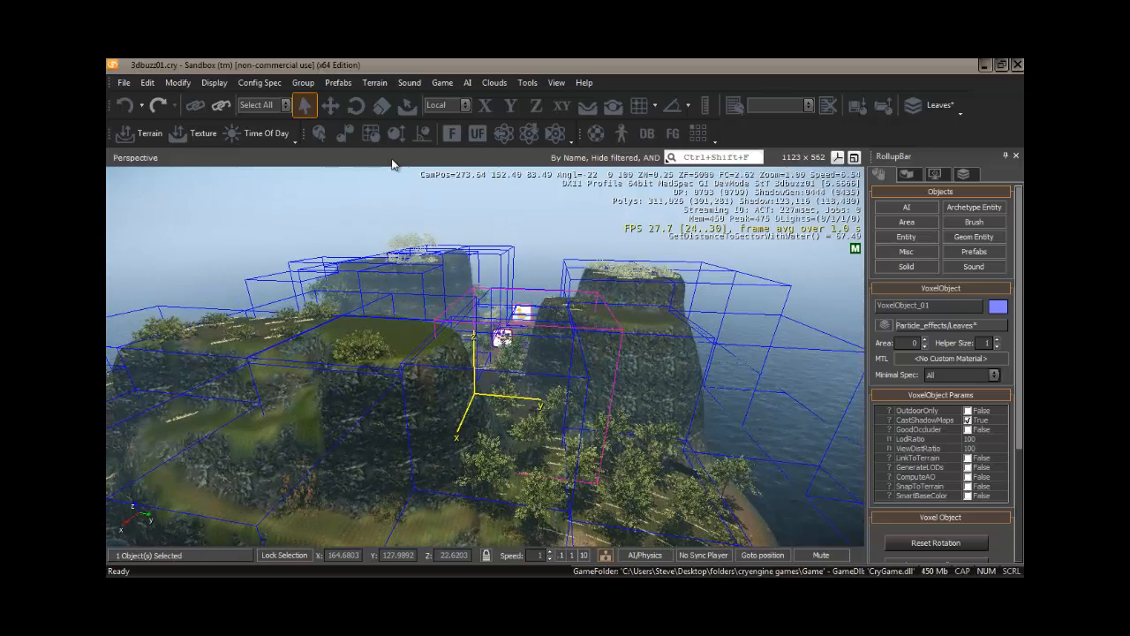
# - Enlarge the voxel object uniformly to a scale of about 0.78 so it spans the gap between the cliffs
pyautogui.click(382, 105)
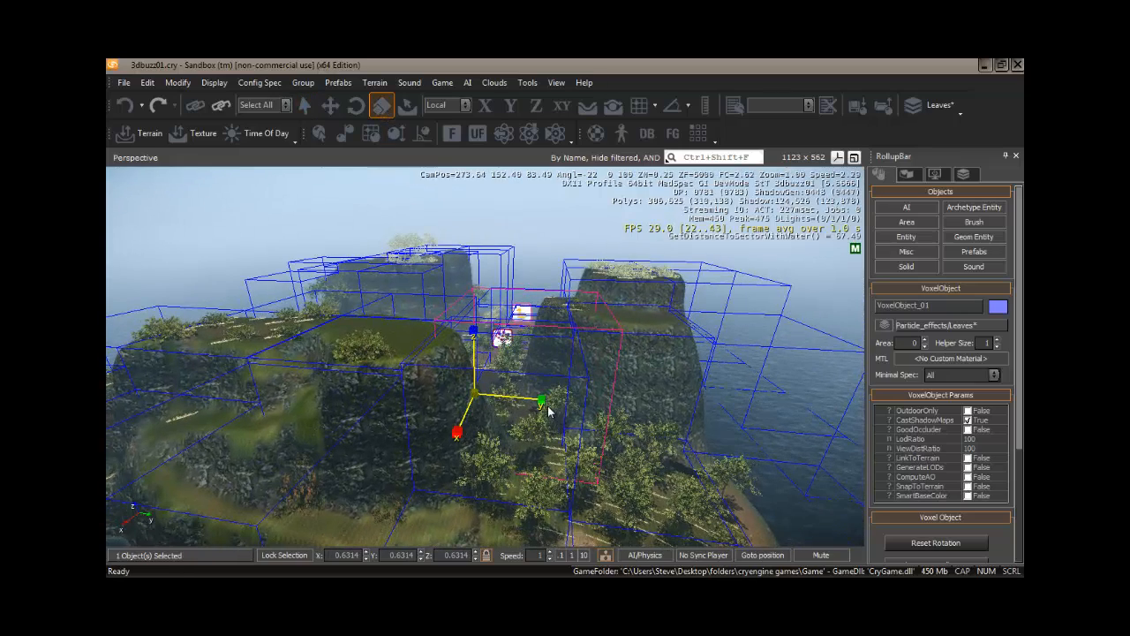
pyautogui.moveTo(546, 402); pyautogui.dragTo(478, 401)
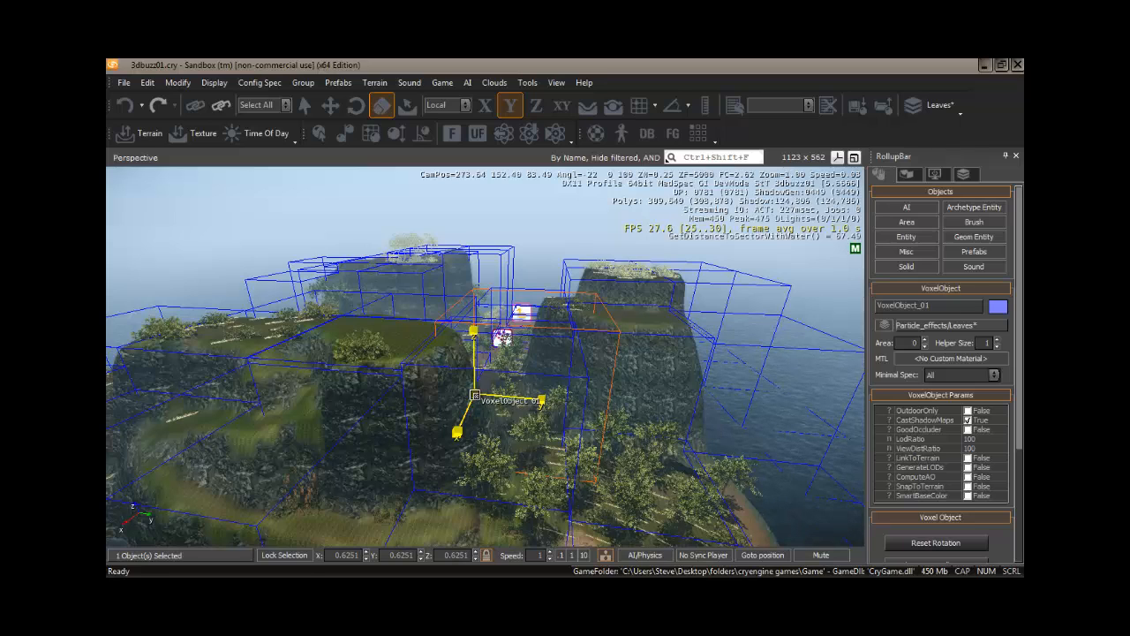
pyautogui.moveTo(476, 395); pyautogui.dragTo(462, 392)
pyautogui.moveTo(447, 454)
pyautogui.mouseDown(button='right')
pyautogui.moveTo(441, 466)
pyautogui.moveTo(454, 465)
pyautogui.moveTo(437, 457)
pyautogui.moveTo(468, 463)
pyautogui.moveTo(448, 457)
pyautogui.mouseUp(button='right')
pyautogui.press('w')
pyautogui.press('a')
pyautogui.press('a')
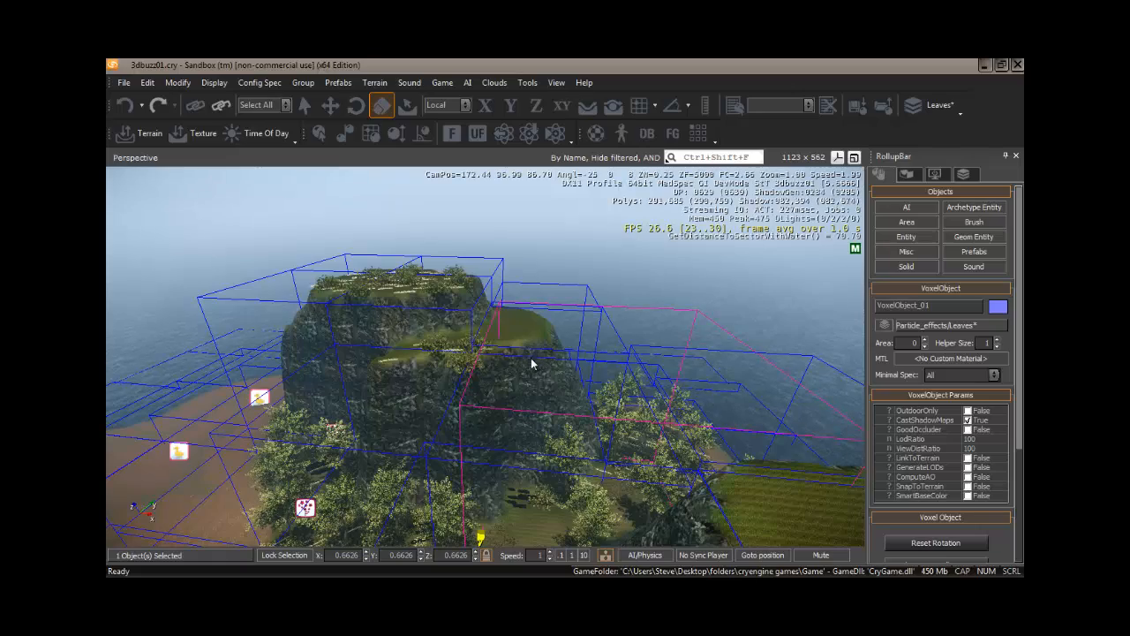
pyautogui.press('w')
pyautogui.moveTo(514, 427); pyautogui.dragTo(511, 424, button='right')
pyautogui.press('a')
pyautogui.press('s')
pyautogui.press('s')
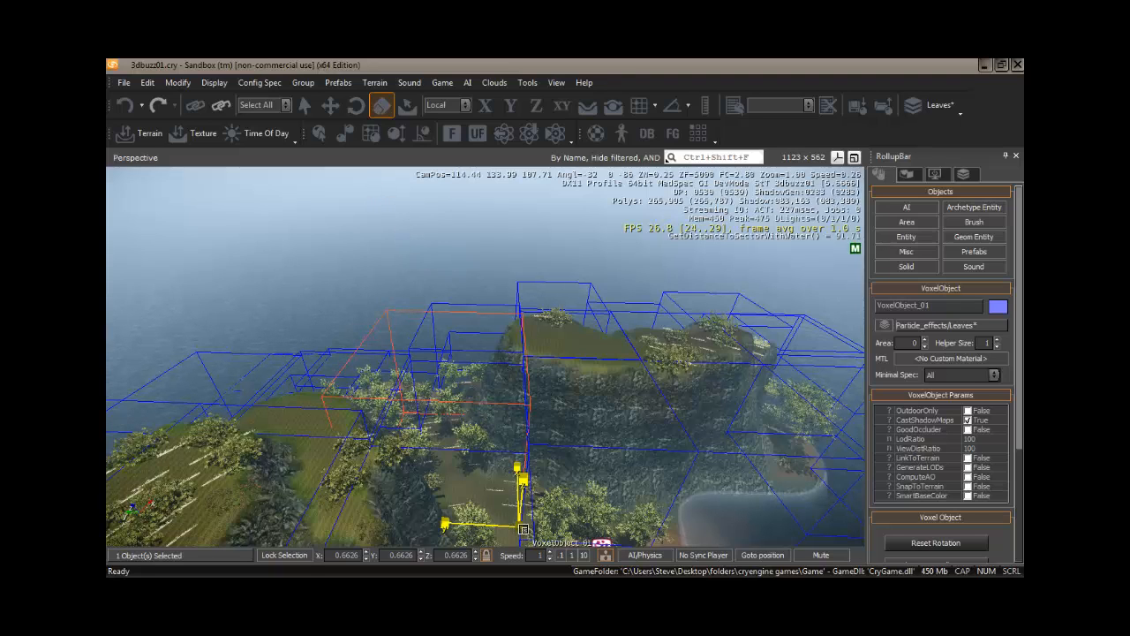
pyautogui.moveTo(523, 529); pyautogui.dragTo(520, 514)
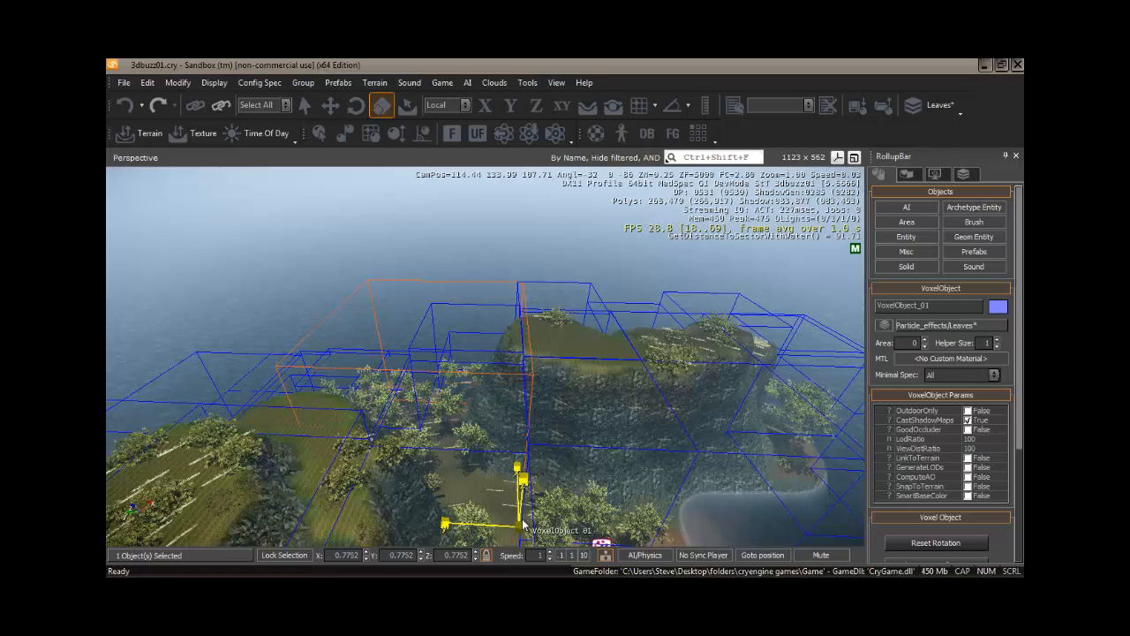
# - Move the voxel object along the Y axis to about Y 126.1 between the two cliffs
pyautogui.moveTo(545, 486)
pyautogui.mouseDown(button='right')
pyautogui.moveTo(541, 453)
pyautogui.moveTo(543, 485)
pyautogui.mouseUp(button='right')
pyautogui.press('w')
pyautogui.press('s')
pyautogui.press('w')
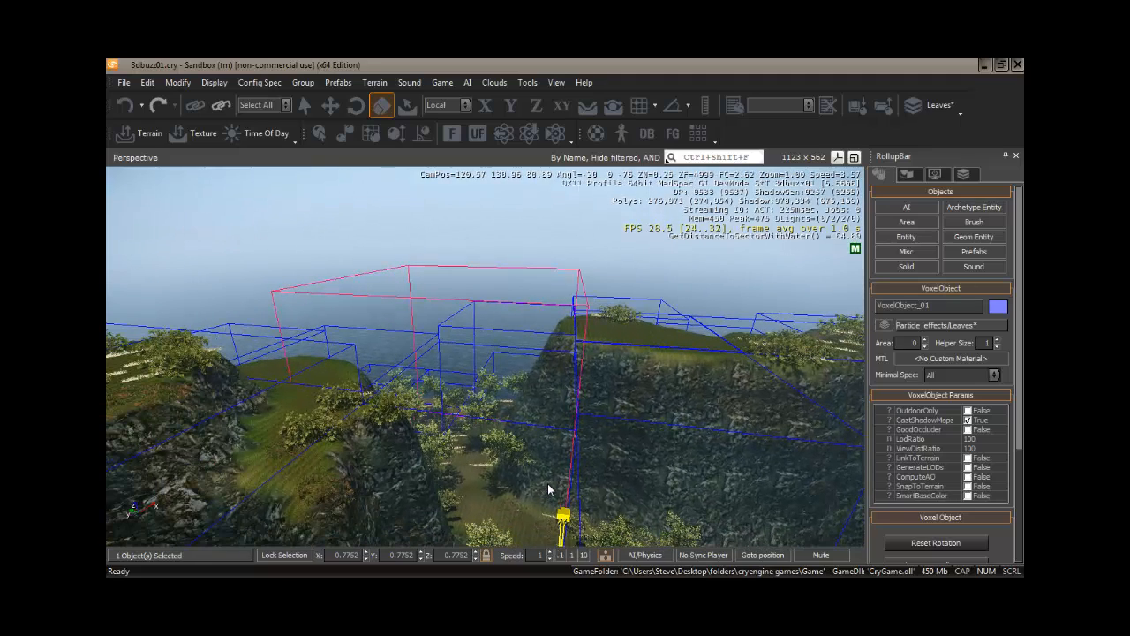
pyautogui.click(329, 105)
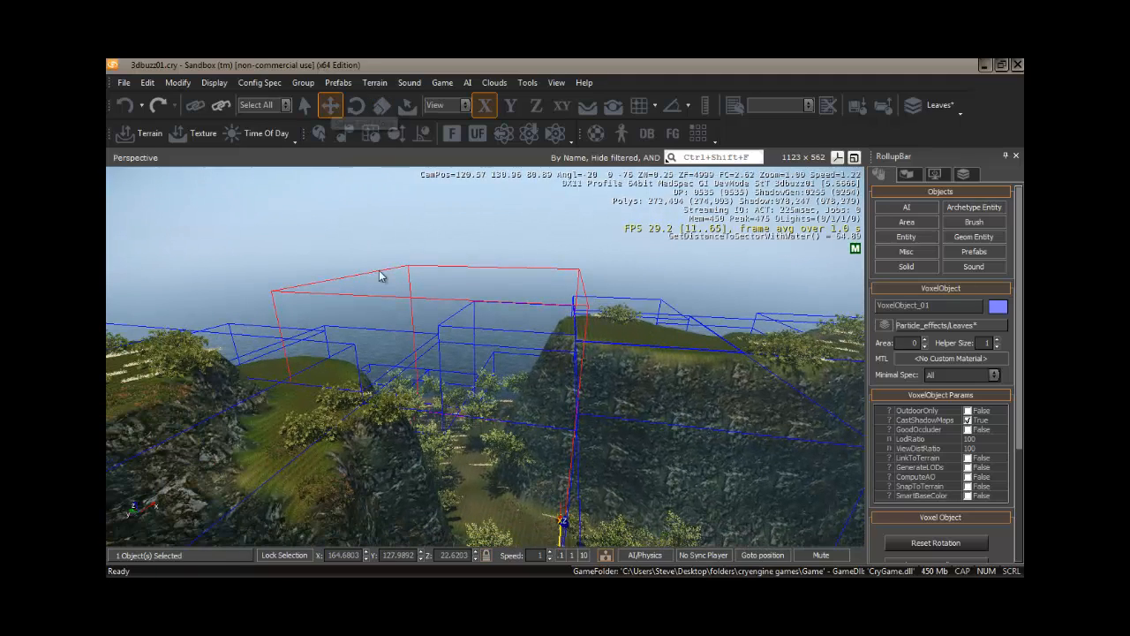
pyautogui.moveTo(510, 505); pyautogui.dragTo(511, 503, button='right')
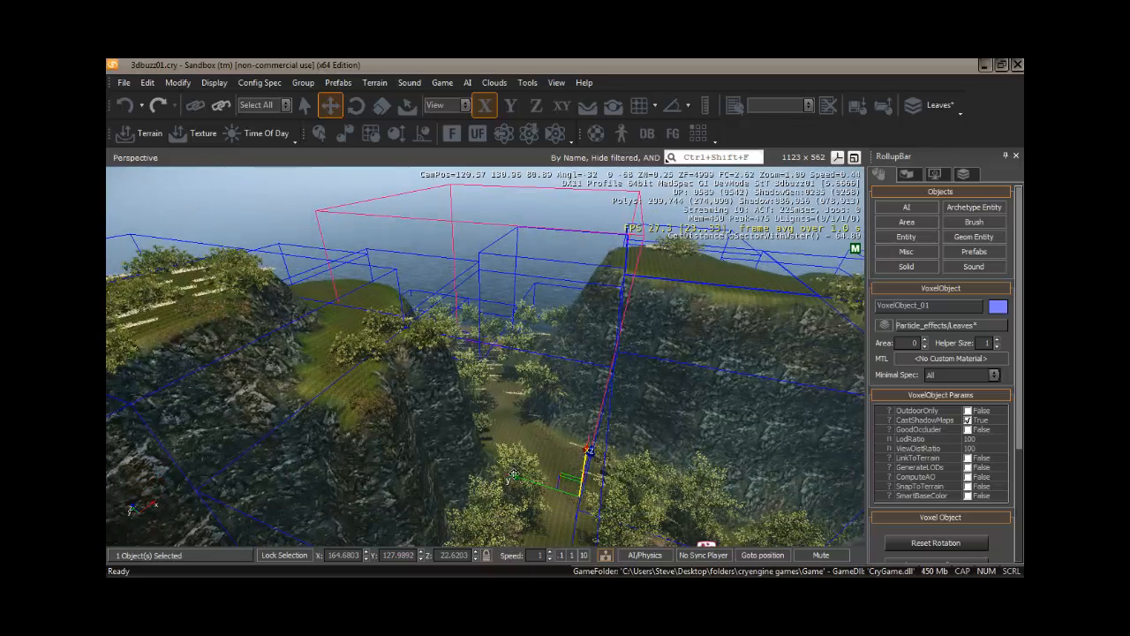
pyautogui.moveTo(512, 478); pyautogui.dragTo(463, 448)
# - Examine the voxel object's placement between the cliffs from several sides of the island
pyautogui.moveTo(463, 449)
pyautogui.mouseDown(button='right')
pyautogui.moveTo(454, 431)
pyautogui.moveTo(464, 448)
pyautogui.moveTo(477, 443)
pyautogui.moveTo(455, 444)
pyautogui.moveTo(498, 447)
pyautogui.moveTo(462, 443)
pyautogui.mouseUp(button='right')
pyautogui.press('w')
pyautogui.press('a')
pyautogui.press('s')
pyautogui.press('d')
pyautogui.press('a')
pyautogui.press('a')
pyautogui.press('d')
pyautogui.press('d')
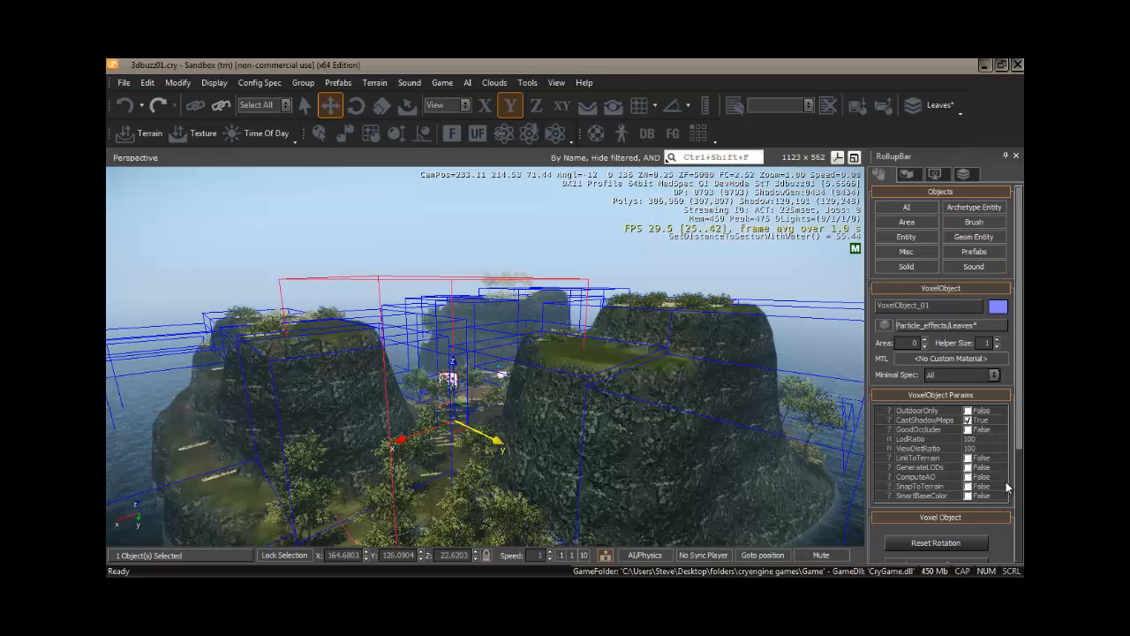
# - Enable LinkToTerrain and ComputeAO for the voxel object
pyautogui.click(968, 458)
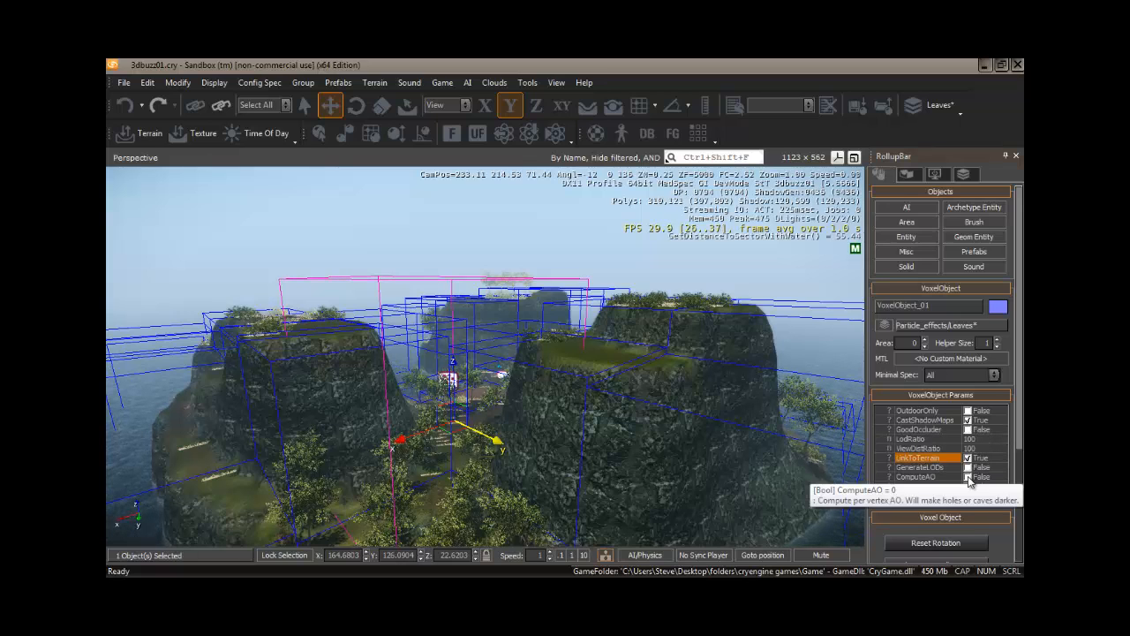
pyautogui.click(968, 477)
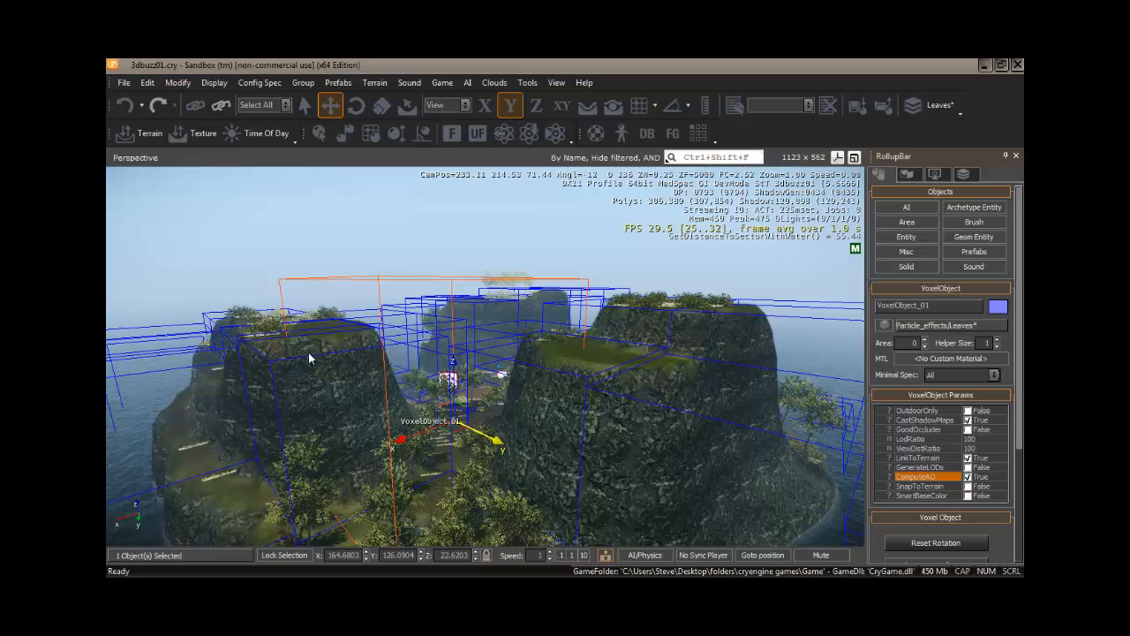
# - Generate the terrain surface texture at 4096 x 4096 with High Quality enabled
pyautogui.click(125, 83)
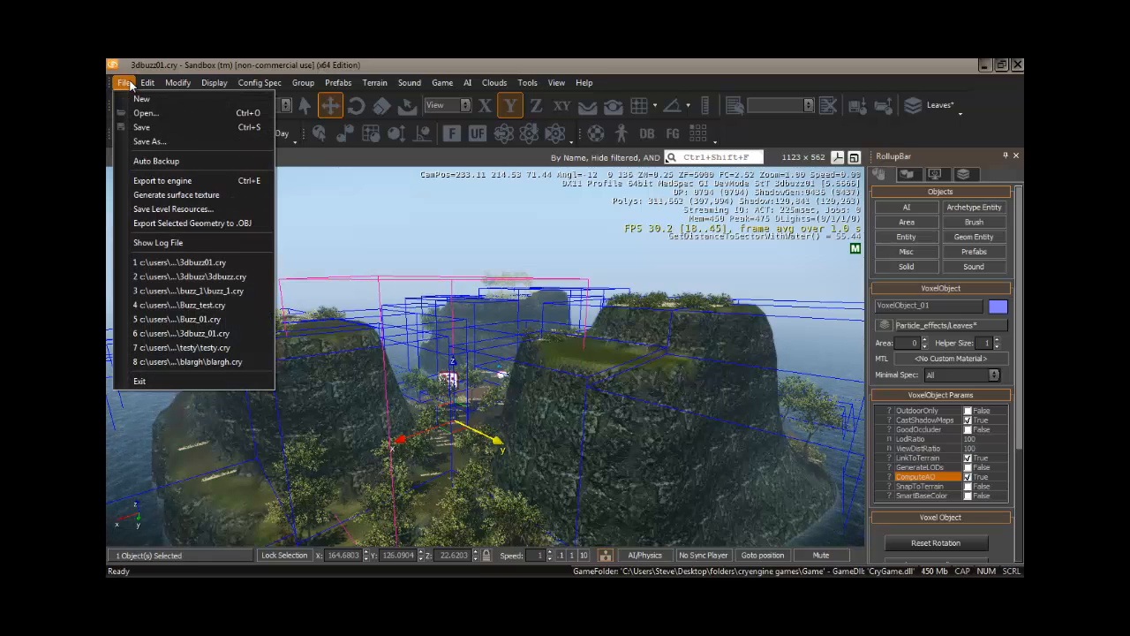
pyautogui.click(172, 198)
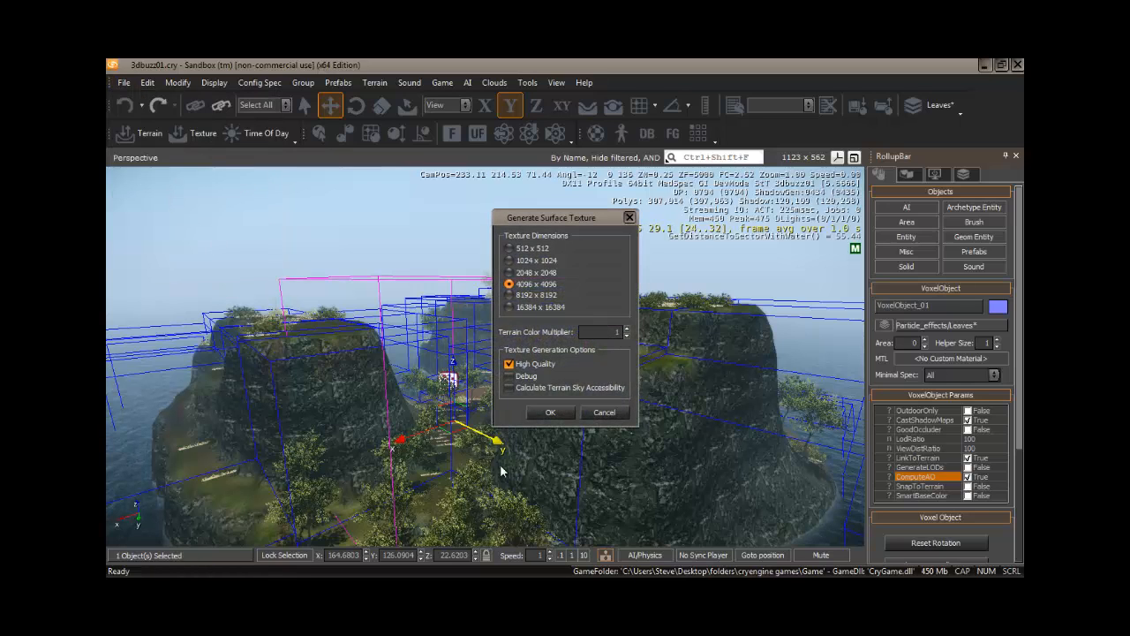
pyautogui.click(550, 413)
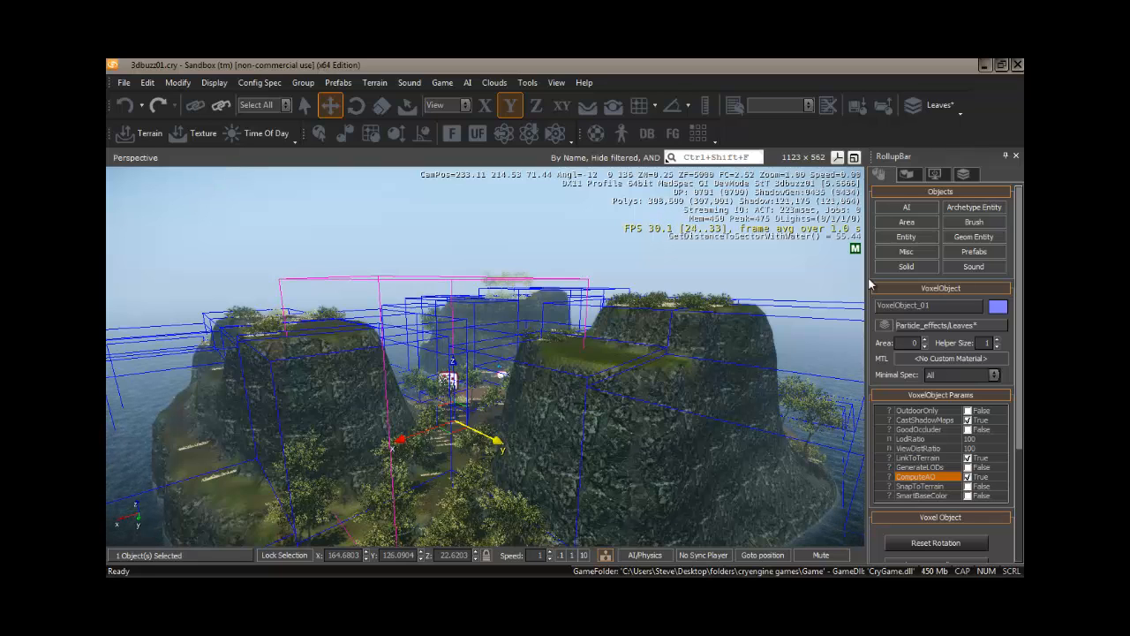
# - Activate the Voxel Painter with a spherical Soft Create brush and a brush radius of about 12
pyautogui.click(897, 240)
pyautogui.click(908, 174)
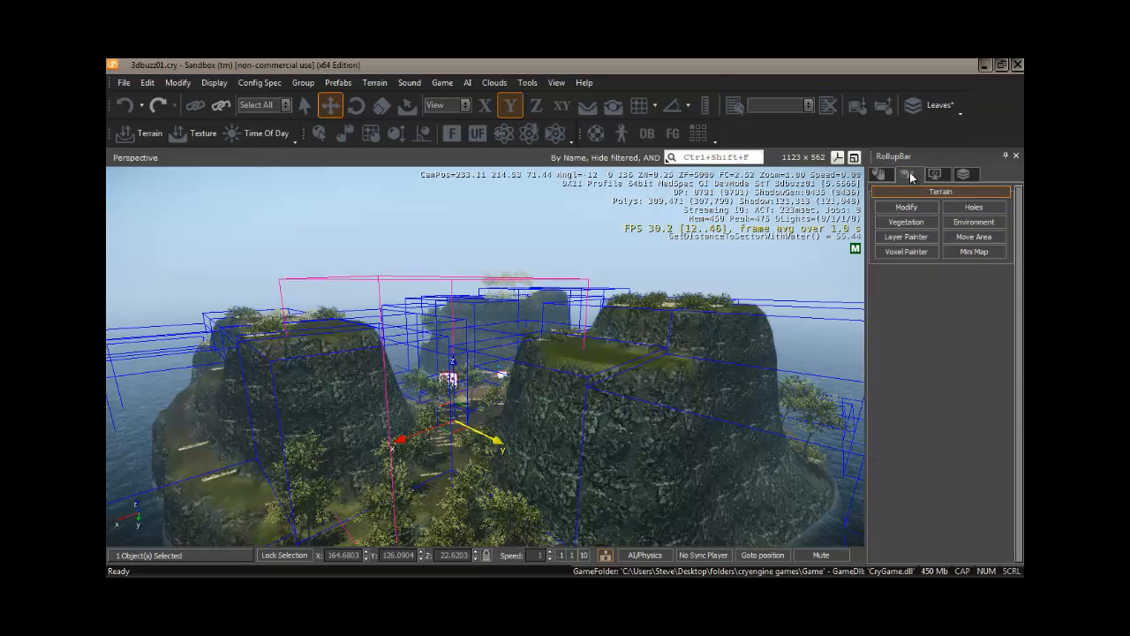
pyautogui.click(908, 252)
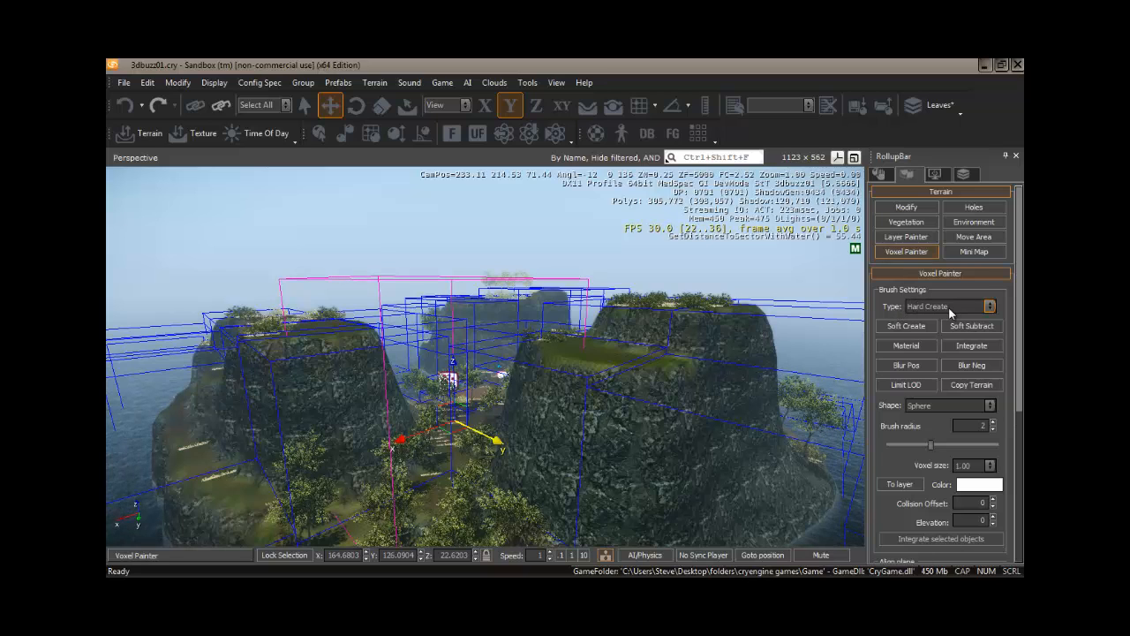
pyautogui.click(913, 326)
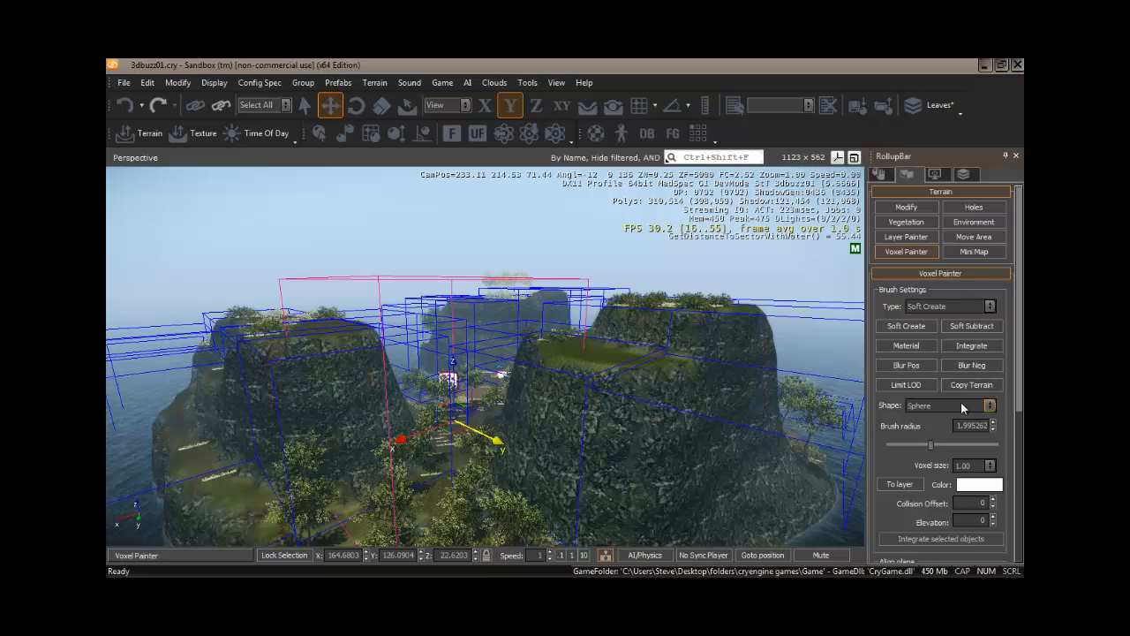
pyautogui.click(941, 448)
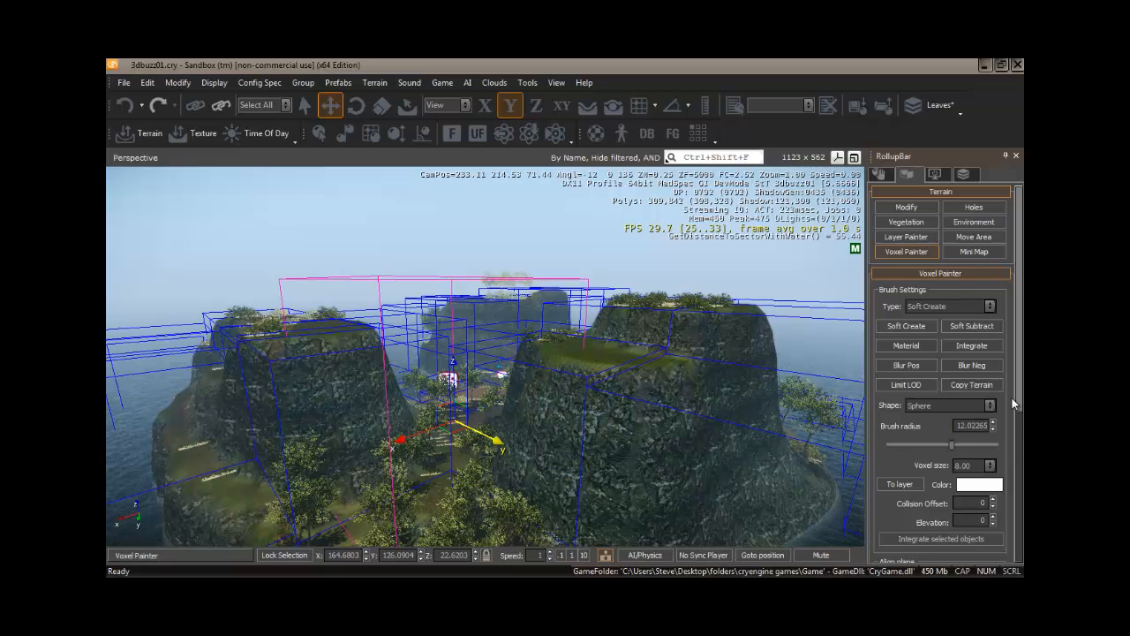
# - Choose materials/terrain/cliff_next_to_ocean as the surface type for voxel painting
pyautogui.scroll(-3, 967, 403)
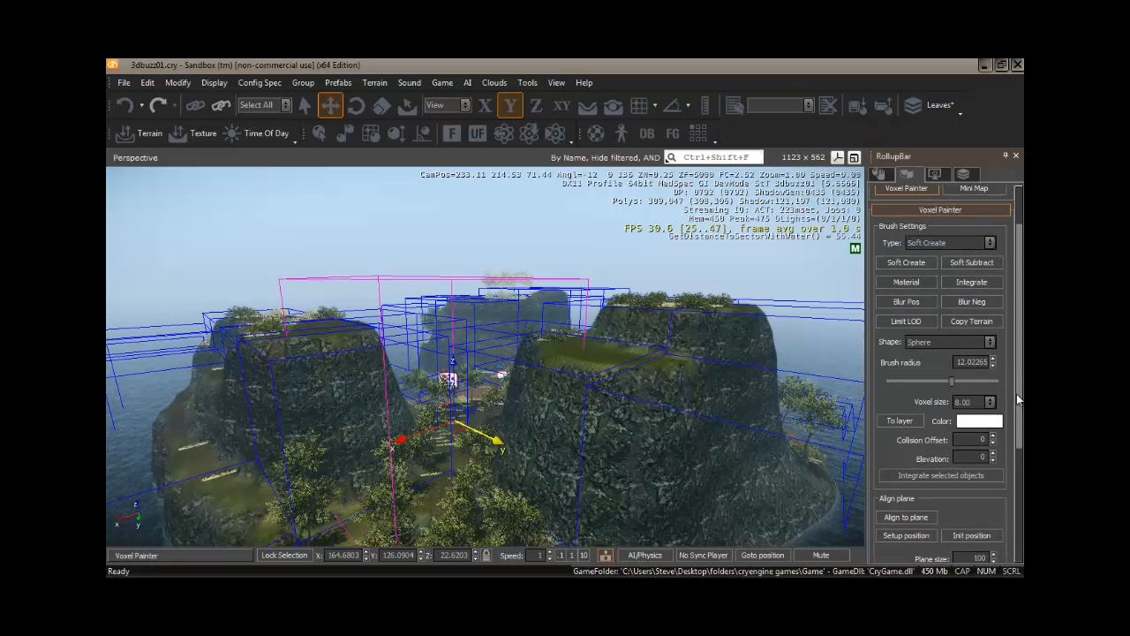
pyautogui.moveTo(1019, 400); pyautogui.dragTo(1020, 519)
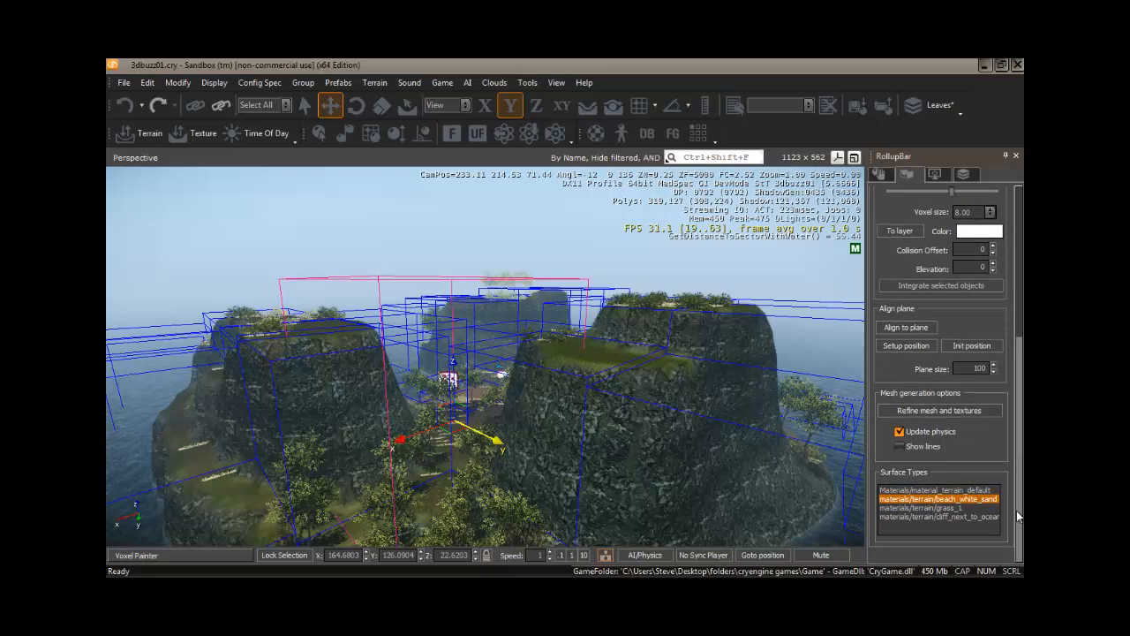
pyautogui.click(948, 516)
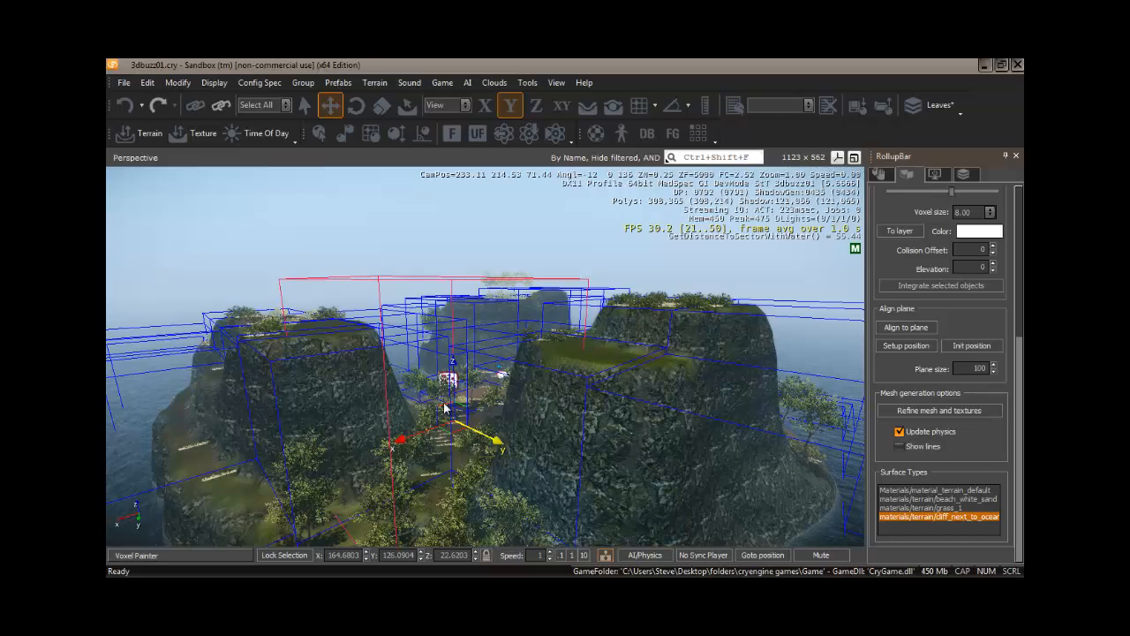
# - Reduce the voxel brush radius to about 7.24
pyautogui.moveTo(413, 402)
pyautogui.mouseDown(button='right')
pyautogui.moveTo(400, 406)
pyautogui.moveTo(408, 401)
pyautogui.mouseUp(button='right')
pyautogui.press('w')
pyautogui.press('d')
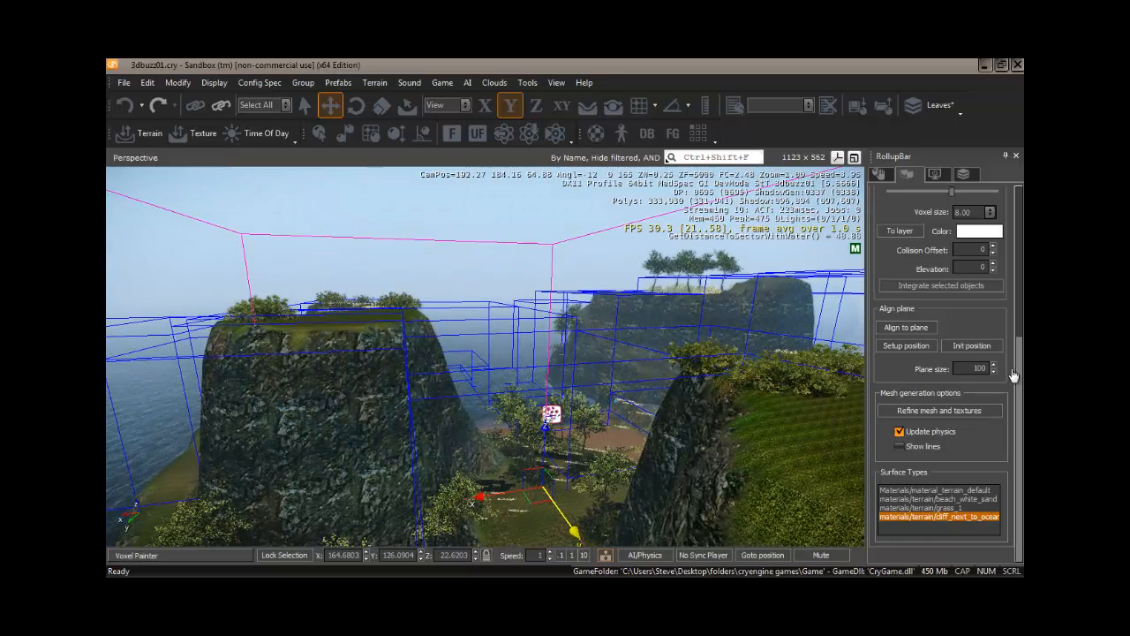
pyautogui.scroll(5, 1016, 368)
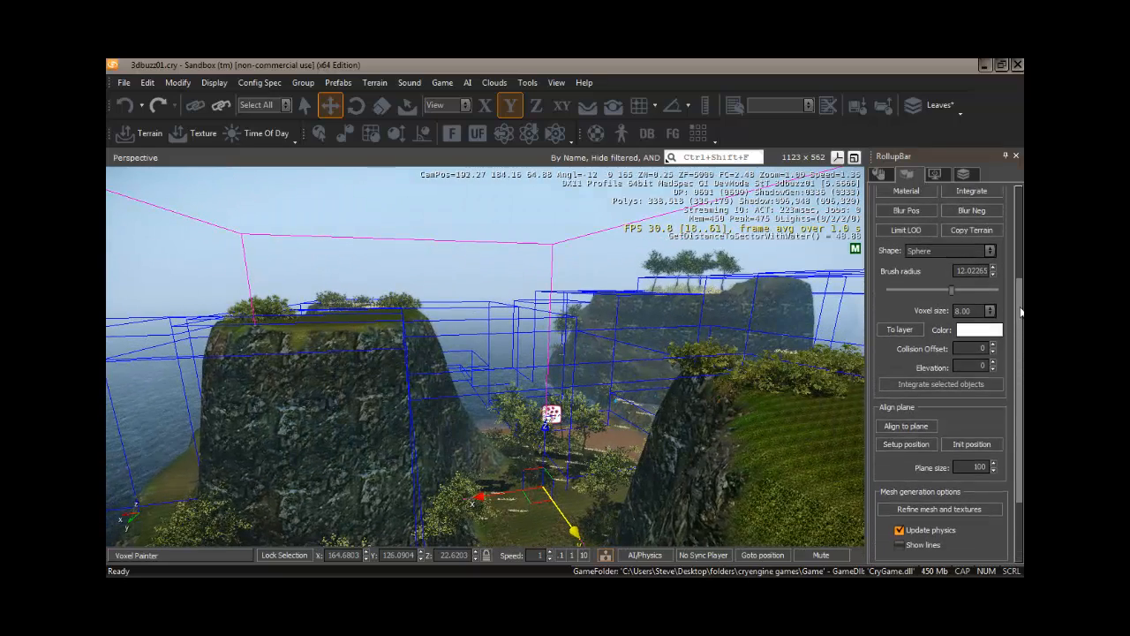
pyautogui.moveTo(953, 301); pyautogui.dragTo(949, 300)
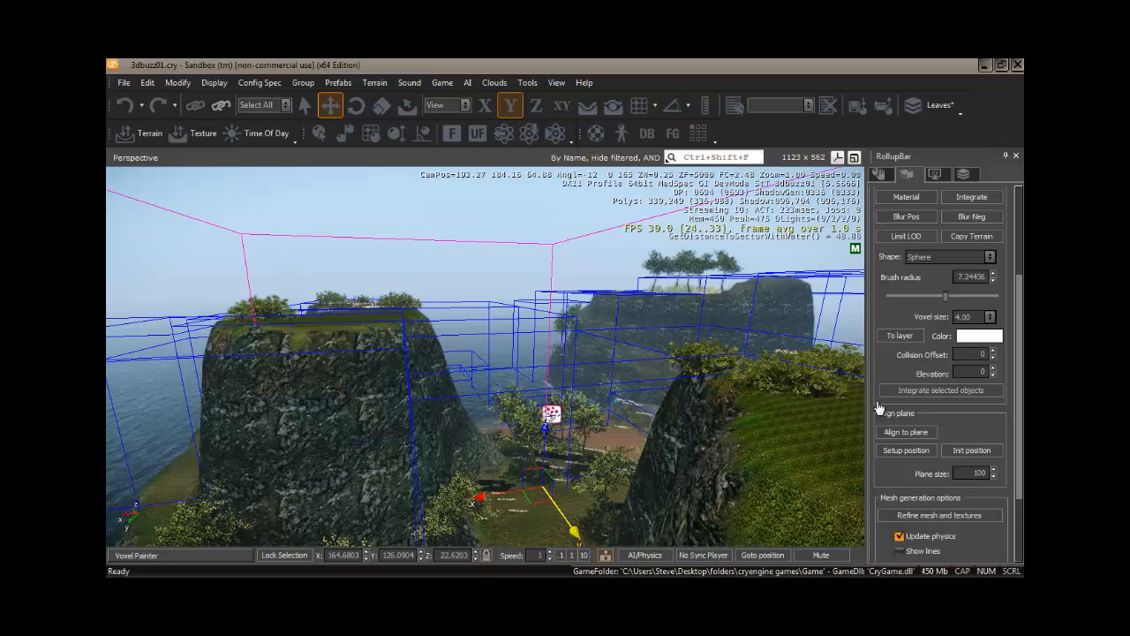
# - Set the voxel size of the brush to 16.00
pyautogui.scroll(3, 1020, 315)
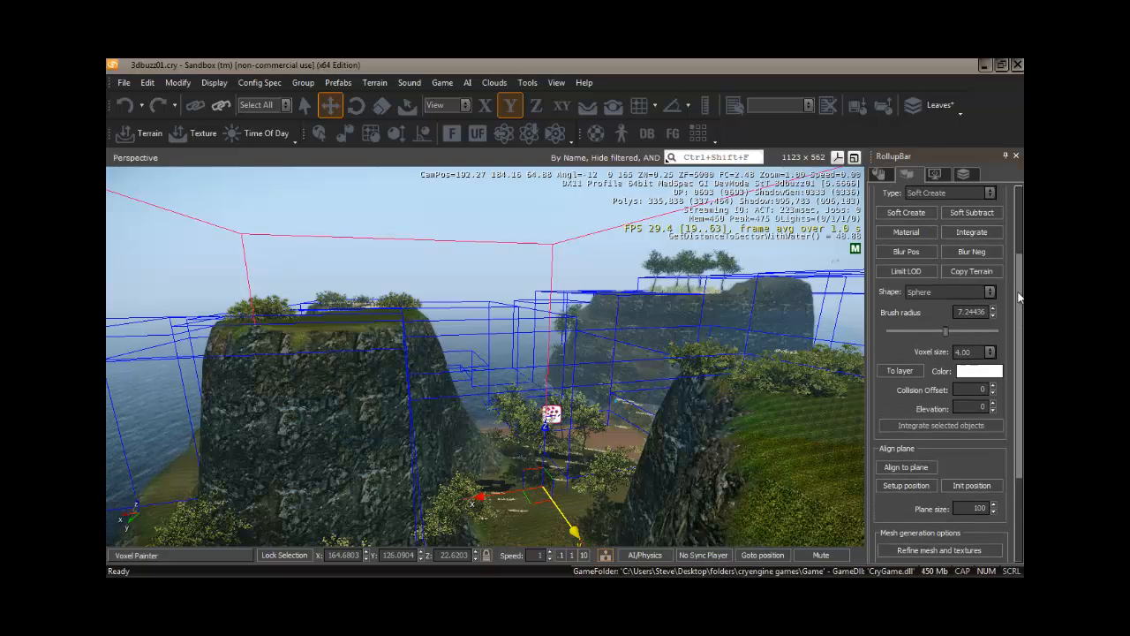
pyautogui.moveTo(1022, 309); pyautogui.dragTo(1022, 307)
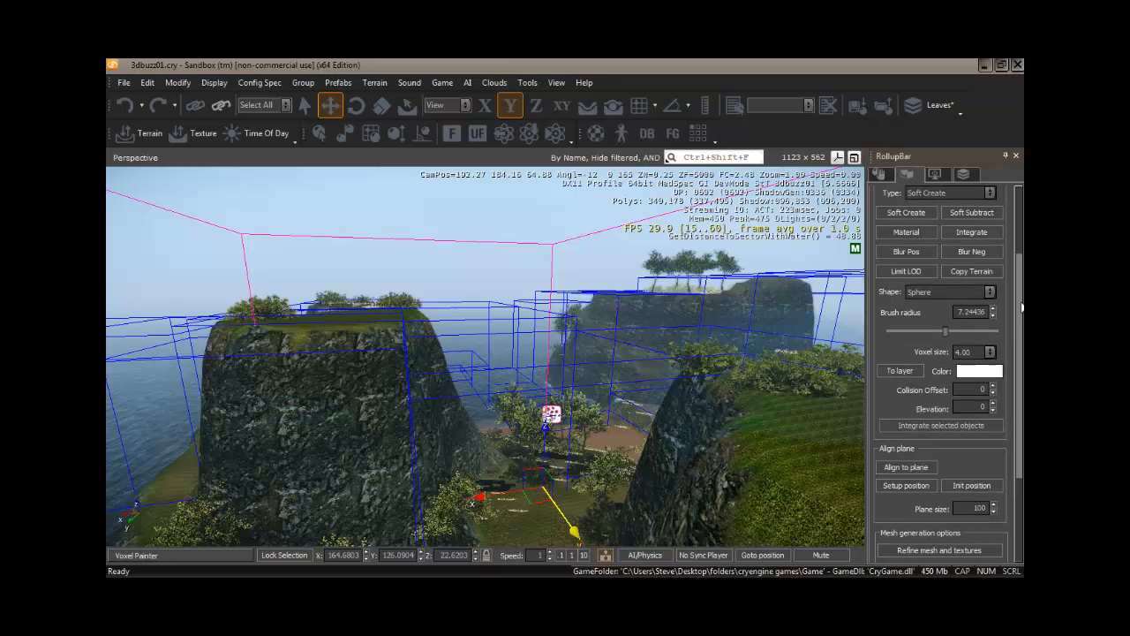
pyautogui.click(967, 351)
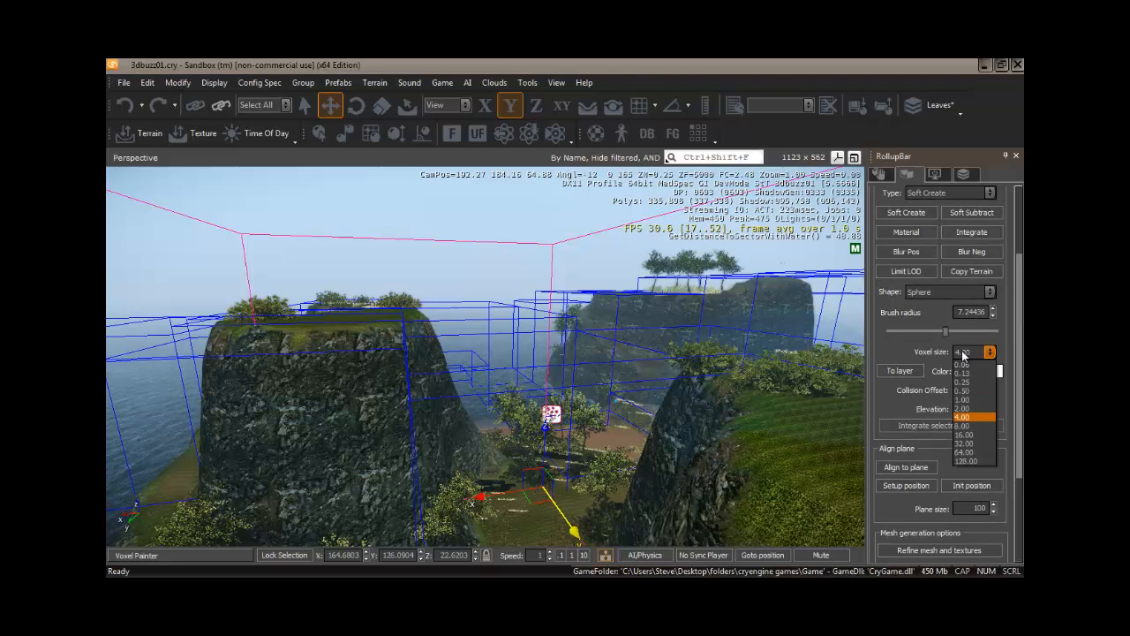
pyautogui.click(967, 436)
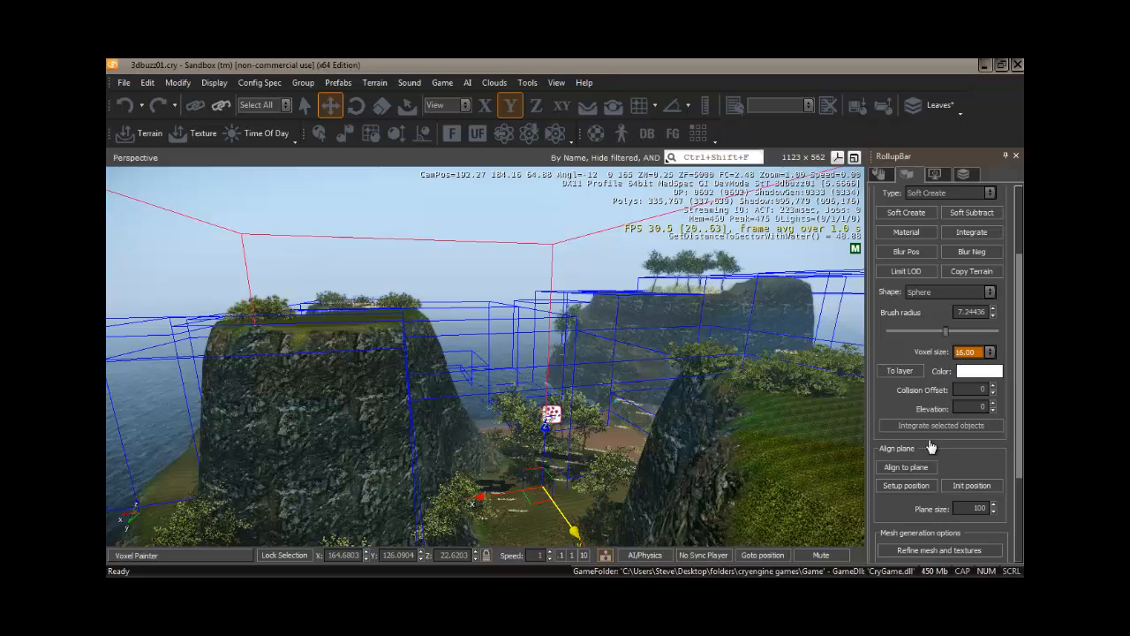
# - Paint a rounded voxel mass onto the cliff face that looks across the gap
pyautogui.click(361, 388)
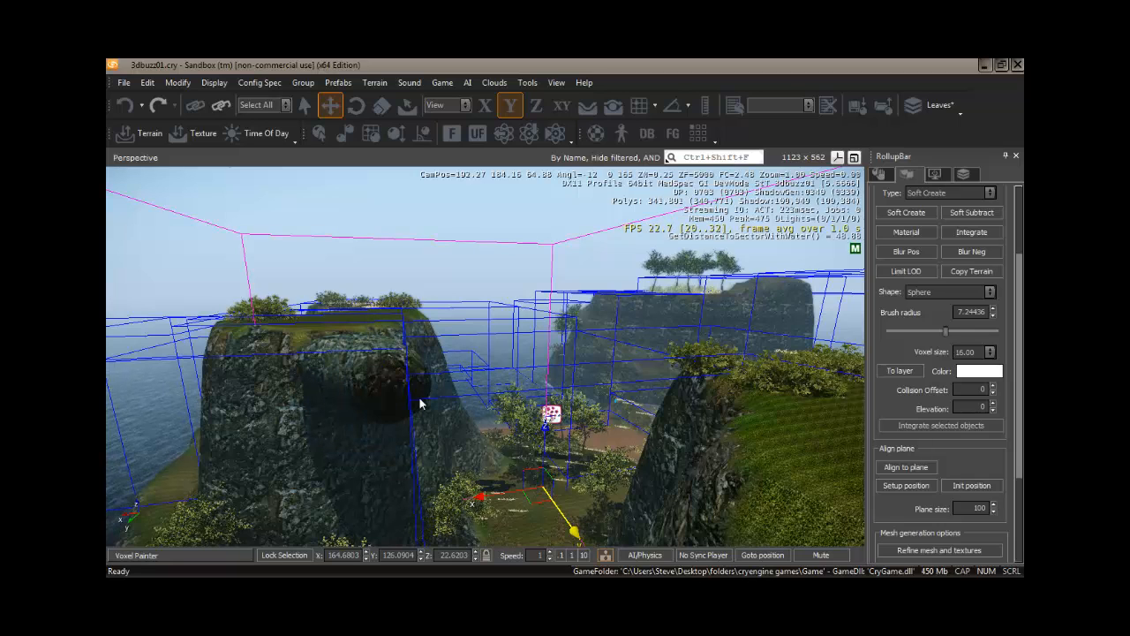
pyautogui.moveTo(401, 437); pyautogui.dragTo(402, 435, button='right')
pyautogui.press('d')
pyautogui.press('d')
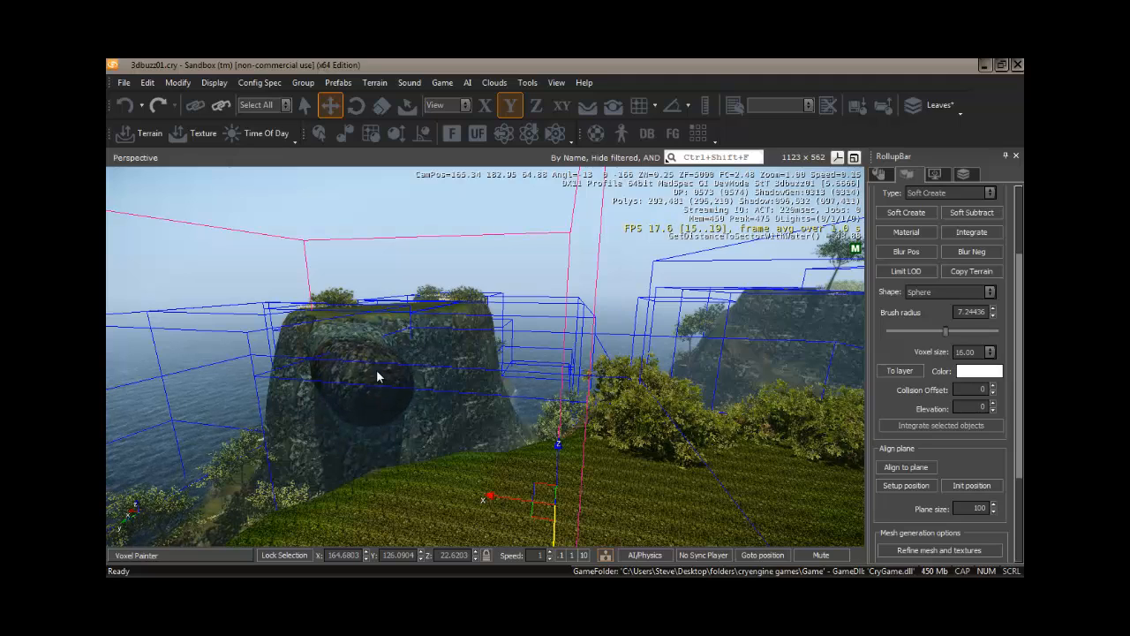
# - Extend the painted voxel mass across the gap as a rock bridge reaching the edge of the grassy cliff
pyautogui.press('a')
pyautogui.moveTo(404, 395)
pyautogui.mouseDown(button='right')
pyautogui.moveTo(384, 398)
pyautogui.moveTo(411, 396)
pyautogui.moveTo(395, 413)
pyautogui.moveTo(402, 373)
pyautogui.moveTo(401, 395)
pyautogui.mouseUp(button='right')
pyautogui.press('s')
pyautogui.press('w')
pyautogui.press('a')
pyautogui.press('d')
pyautogui.press('w')
pyautogui.press('d')
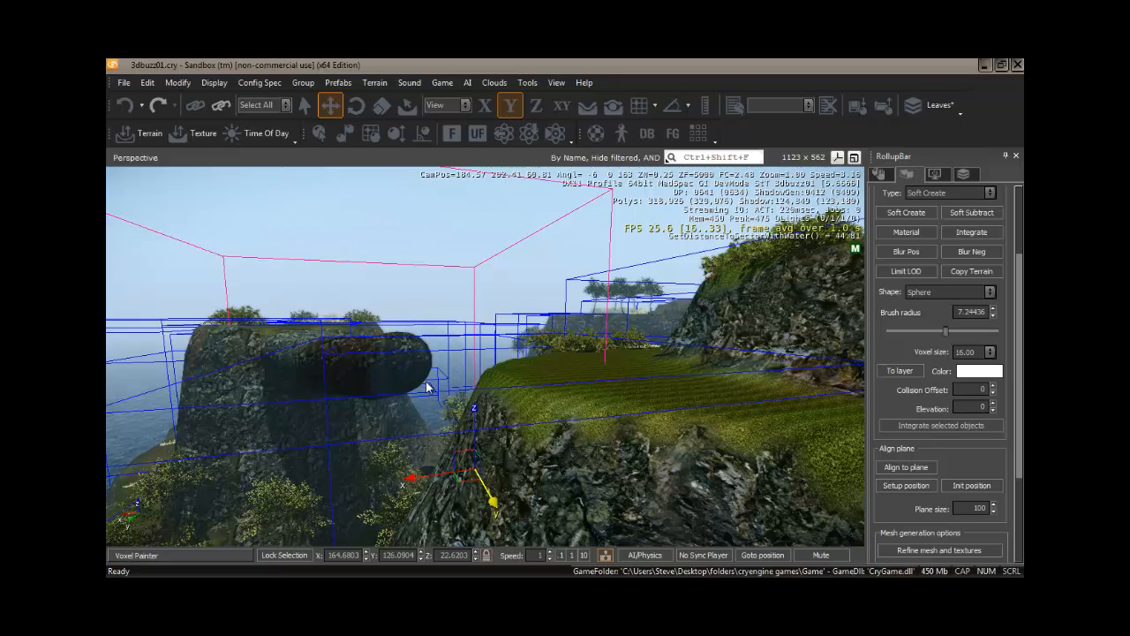
pyautogui.moveTo(405, 387)
pyautogui.mouseDown()
pyautogui.moveTo(390, 396)
pyautogui.moveTo(397, 410)
pyautogui.moveTo(378, 396)
pyautogui.moveTo(409, 399)
pyautogui.moveTo(456, 375)
pyautogui.moveTo(440, 384)
pyautogui.mouseUp()
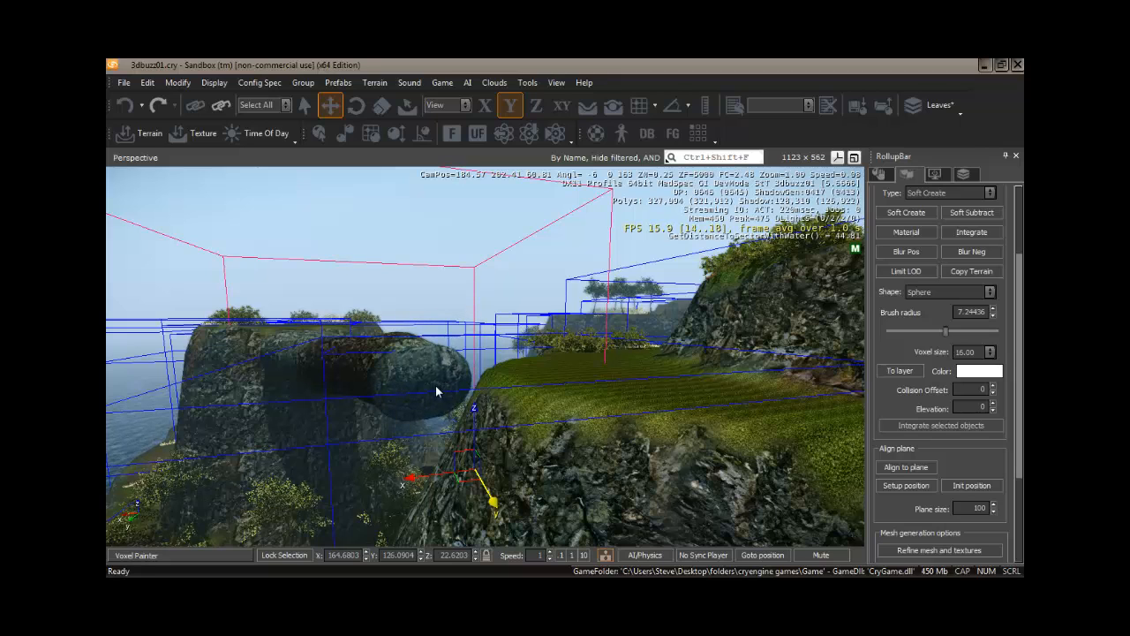
pyautogui.moveTo(445, 399)
pyautogui.mouseDown()
pyautogui.moveTo(478, 382)
pyautogui.moveTo(461, 417)
pyautogui.mouseUp()
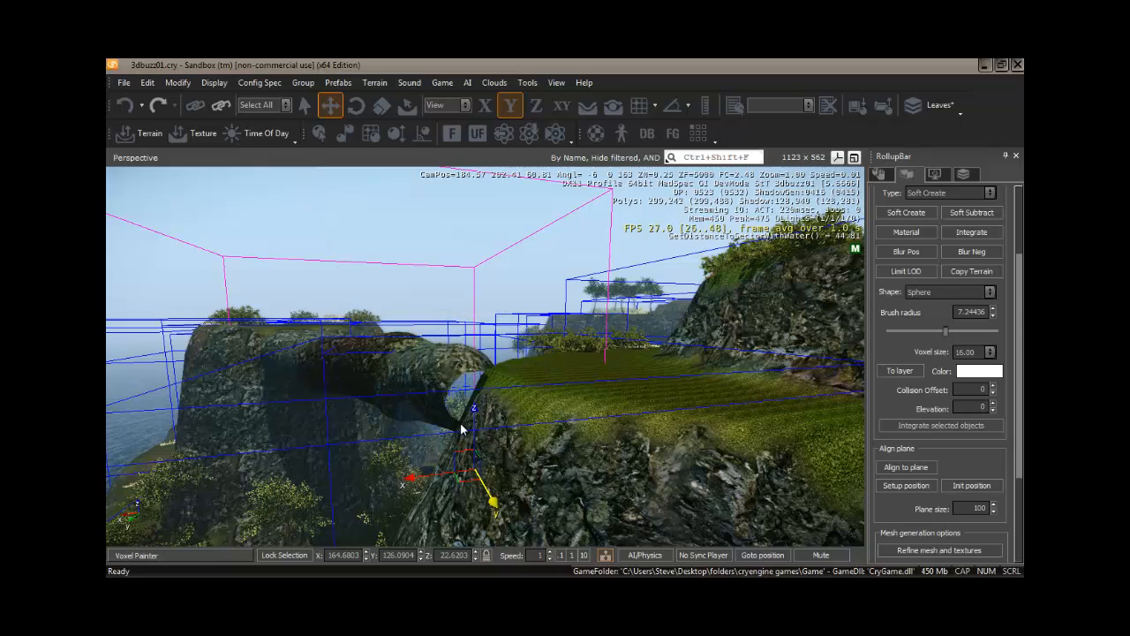
# - Trim the sharp voxel edge where the bridge meets the grassy cliff using Soft Subtract, radius about 6.46, voxel size 4.00
pyautogui.press('a')
pyautogui.moveTo(461, 424); pyautogui.dragTo(461, 424, button='right')
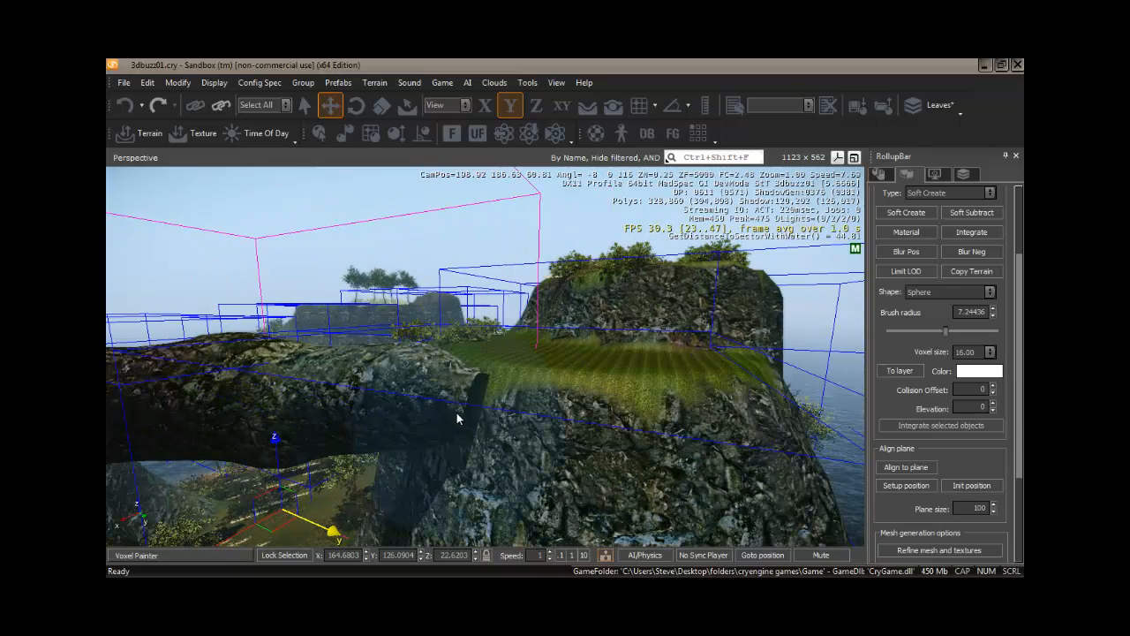
pyautogui.press('d')
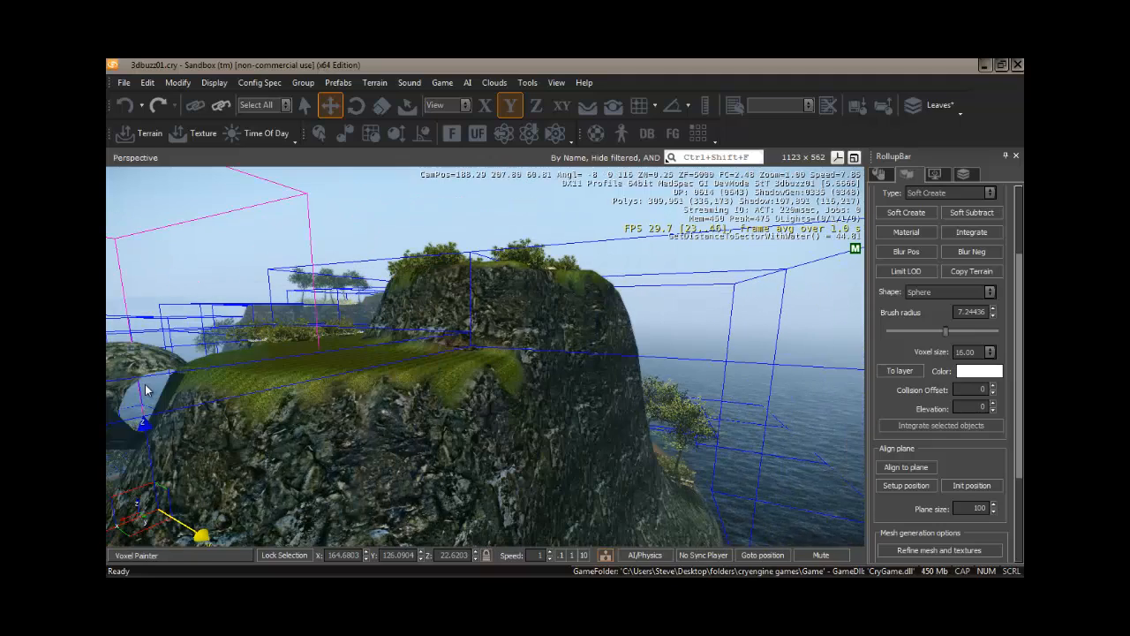
pyautogui.press('a')
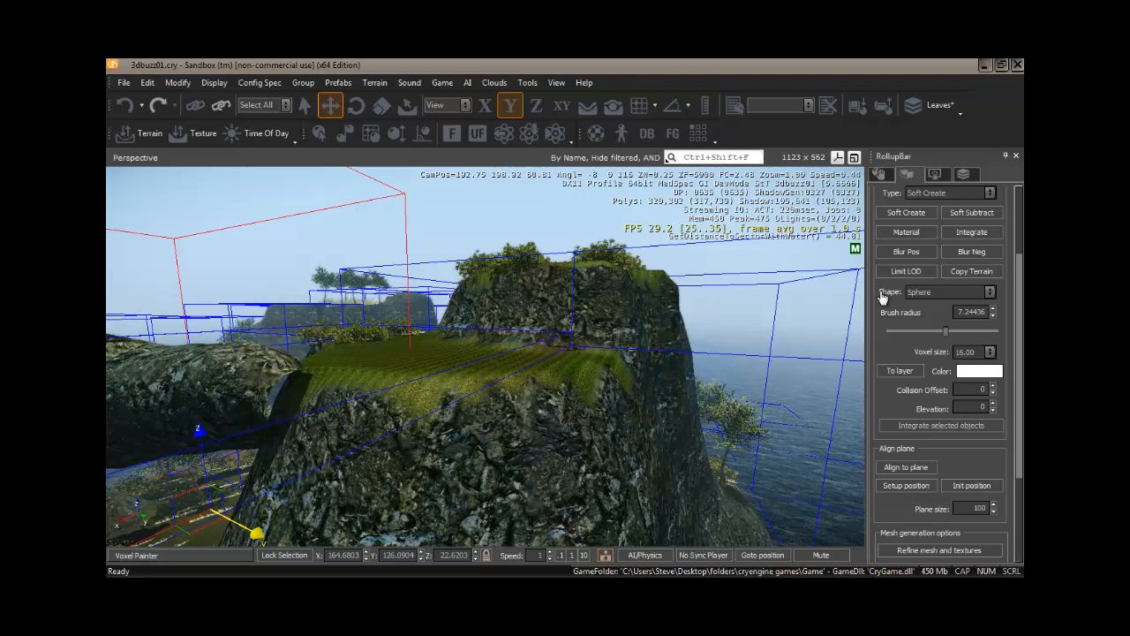
pyautogui.click(283, 391)
pyautogui.click(285, 391)
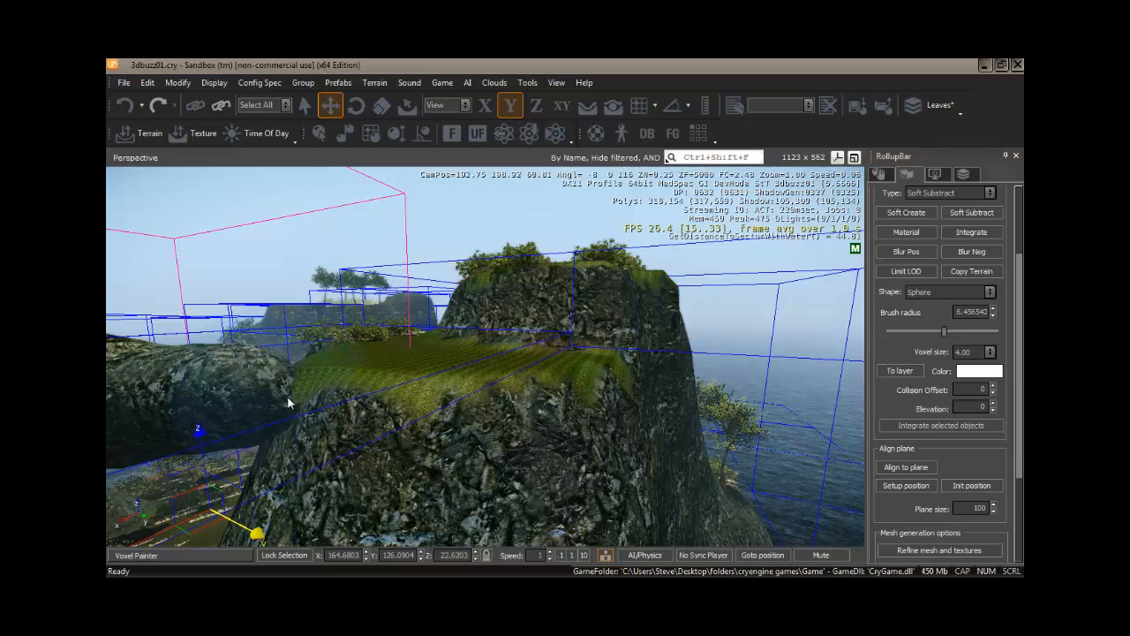
pyautogui.click(283, 410)
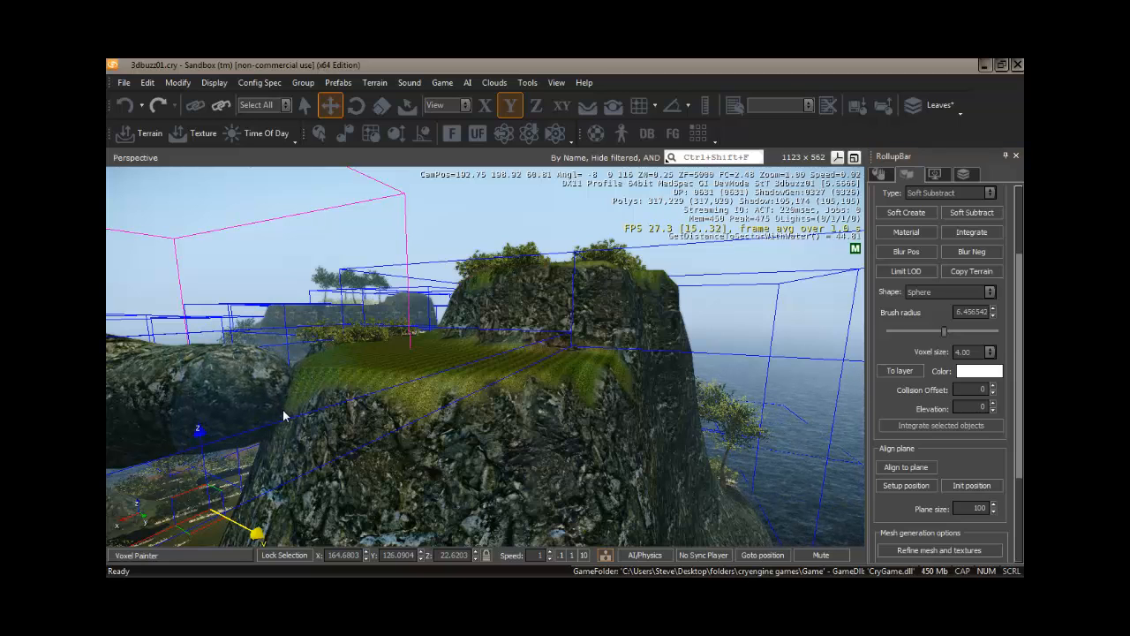
# - Switch the brush to Soft Create and fill the seam between the bridge's opposite end and the grassy ledge
pyautogui.press('w')
pyautogui.moveTo(287, 408)
pyautogui.mouseDown(button='right')
pyautogui.moveTo(268, 406)
pyautogui.moveTo(288, 409)
pyautogui.mouseUp(button='right')
pyautogui.press('d')
pyautogui.press('d')
pyautogui.press('w')
pyautogui.press('s')
pyautogui.press('d')
pyautogui.press('w')
pyautogui.press('a')
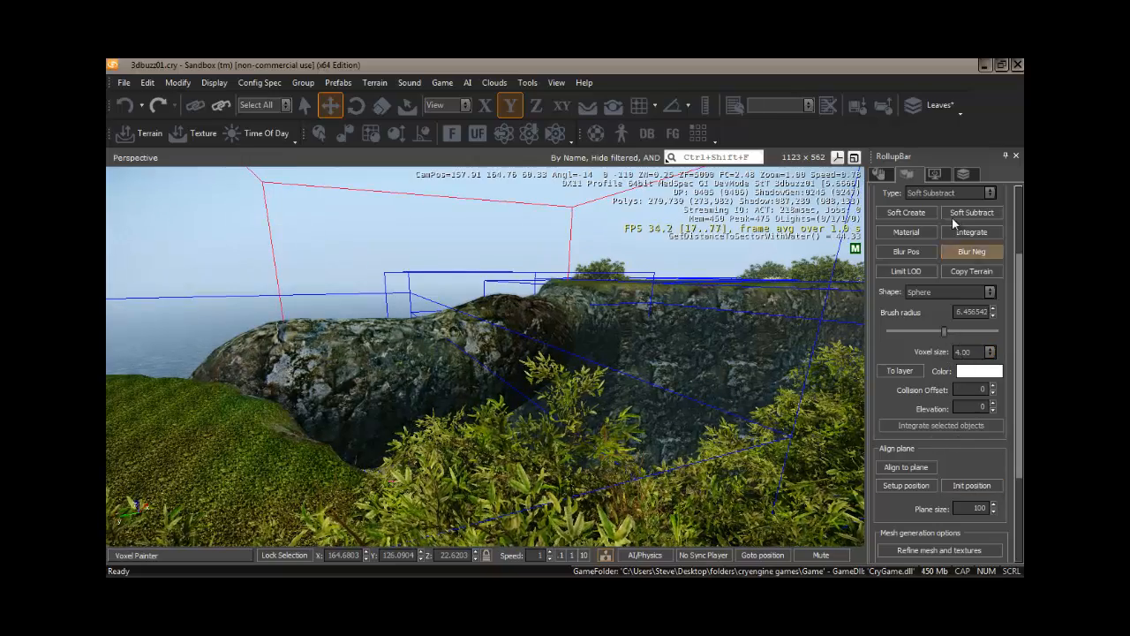
pyautogui.click(908, 213)
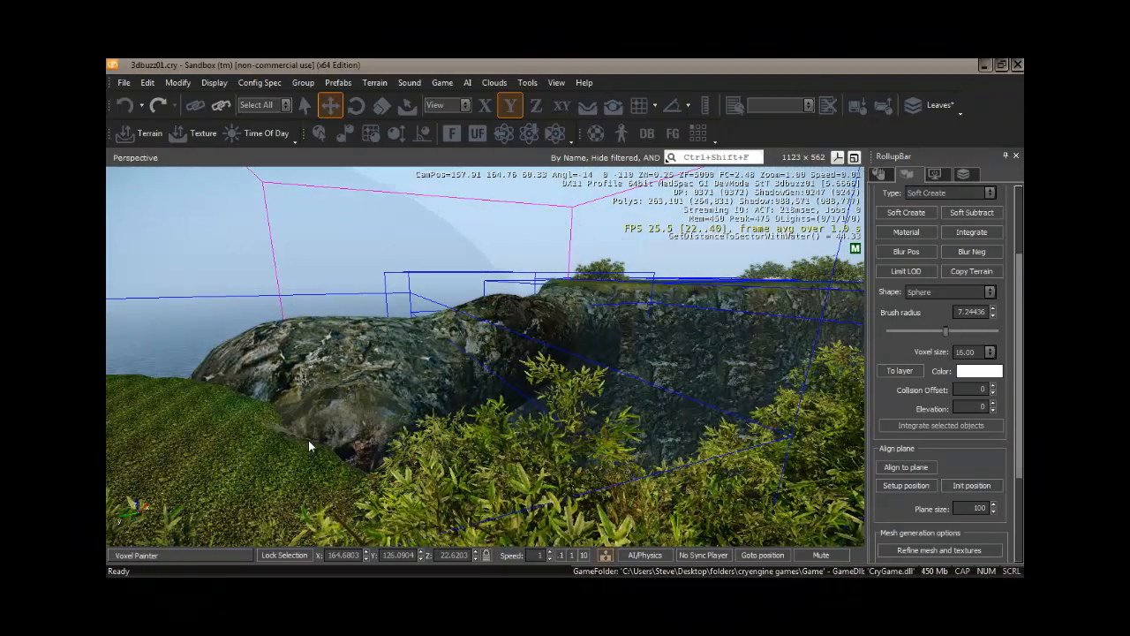
# - Add voxel rock on top of and beneath the joint where the bridge meets the cliff beside the grassy plateau
pyautogui.moveTo(348, 421)
pyautogui.mouseDown(button='right')
pyautogui.moveTo(340, 433)
pyautogui.moveTo(348, 421)
pyautogui.mouseUp(button='right')
pyautogui.press('d')
pyautogui.press('w')
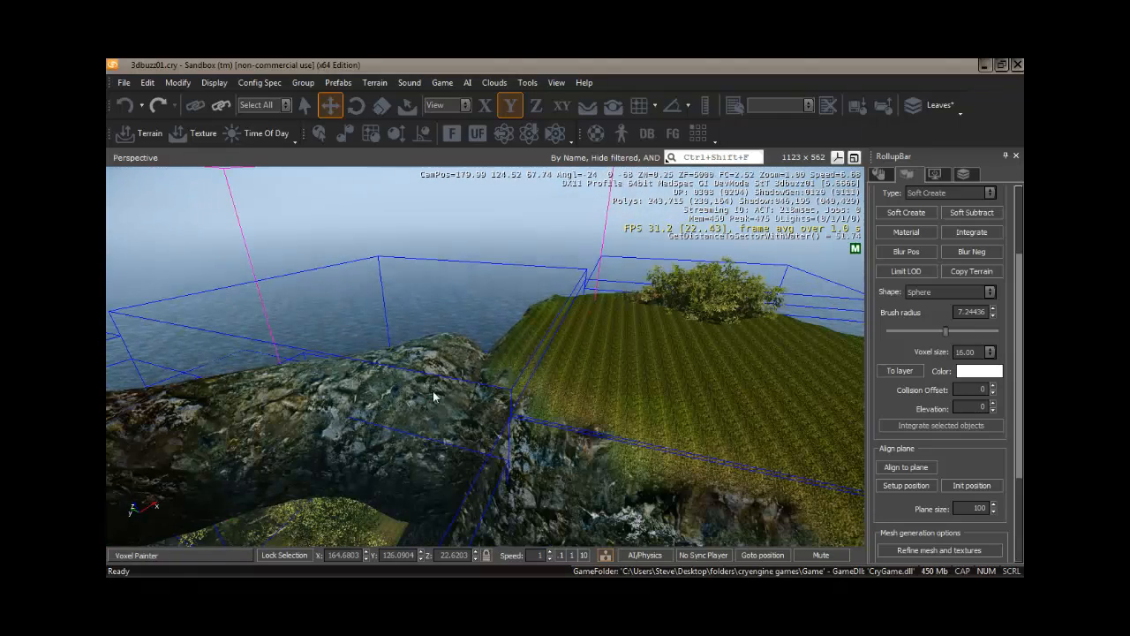
pyautogui.moveTo(464, 399)
pyautogui.mouseDown()
pyautogui.moveTo(493, 385)
pyautogui.moveTo(490, 358)
pyautogui.moveTo(448, 424)
pyautogui.mouseUp()
pyautogui.press('s')
pyautogui.moveTo(496, 413); pyautogui.dragTo(475, 421, button='right')
pyautogui.press('w')
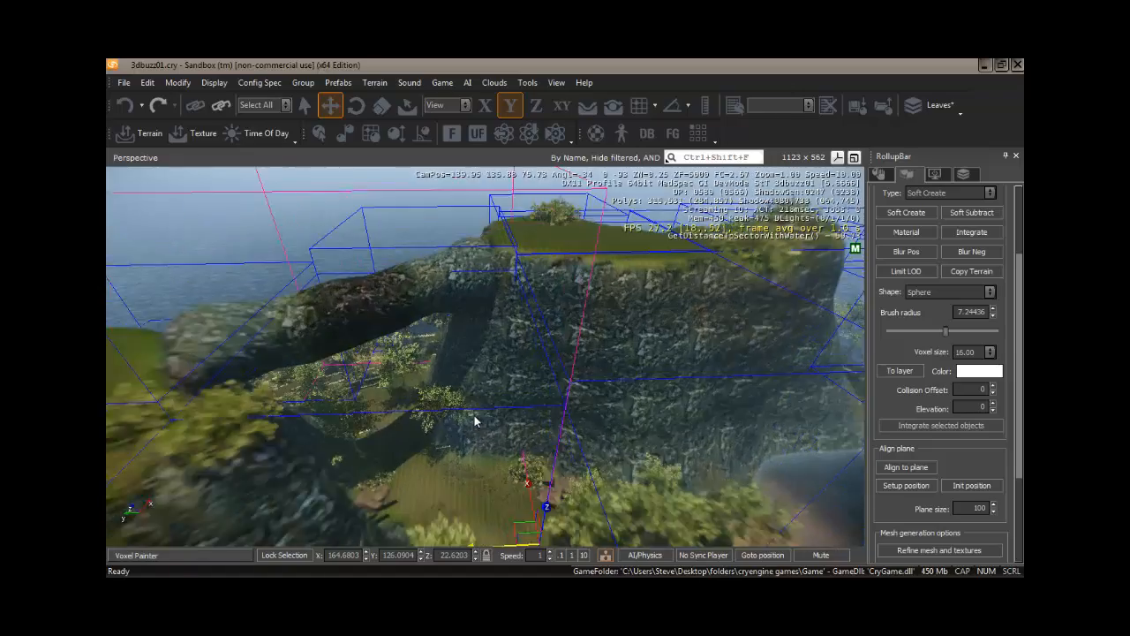
pyautogui.moveTo(496, 353)
pyautogui.mouseDown()
pyautogui.moveTo(485, 323)
pyautogui.moveTo(471, 336)
pyautogui.moveTo(495, 324)
pyautogui.moveTo(500, 355)
pyautogui.moveTo(444, 379)
pyautogui.moveTo(466, 351)
pyautogui.moveTo(445, 342)
pyautogui.mouseUp()
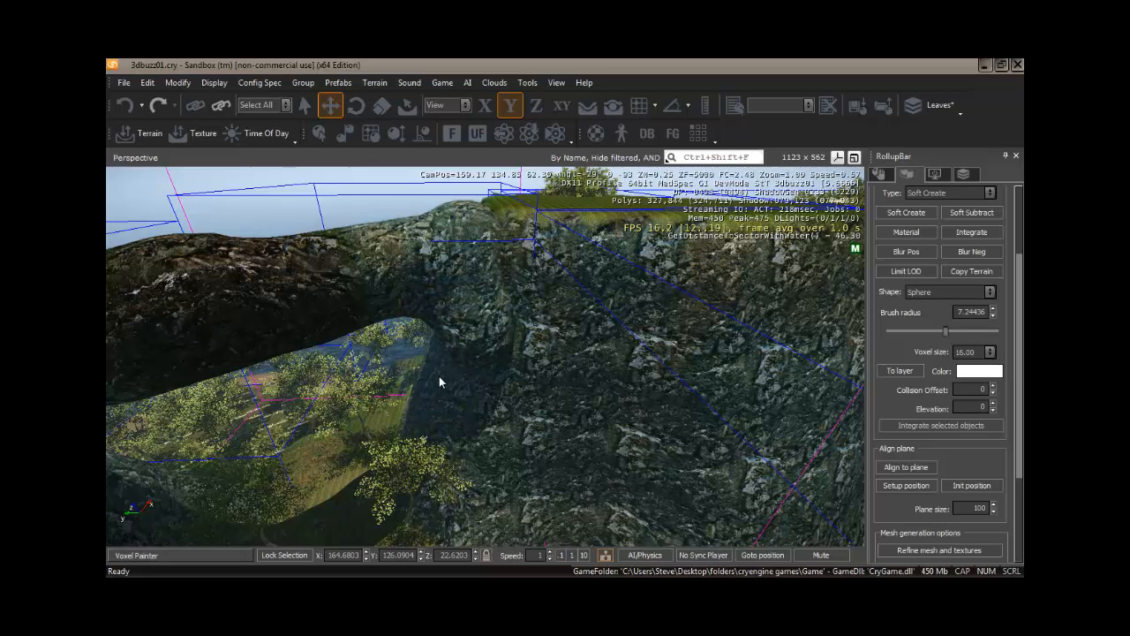
# - Blend the bridge's support into the adjoining cliff face and thicken the arch's underside corner with more voxel rock
pyautogui.moveTo(435, 383)
pyautogui.mouseDown(button='right')
pyautogui.moveTo(400, 428)
pyautogui.moveTo(428, 421)
pyautogui.moveTo(414, 426)
pyautogui.moveTo(442, 434)
pyautogui.mouseUp(button='right')
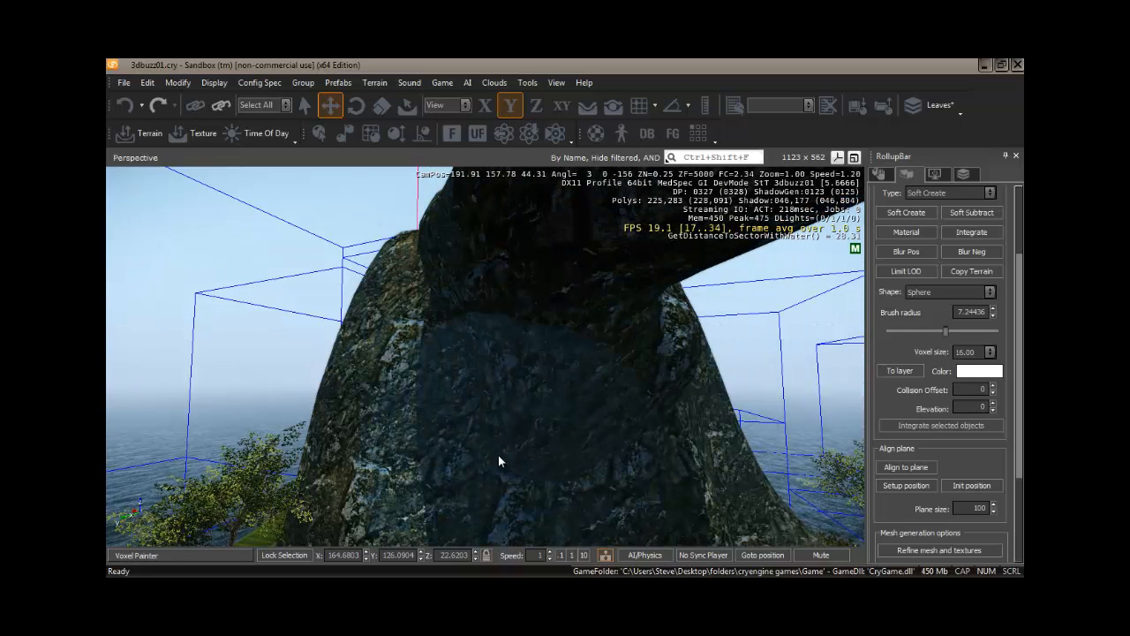
pyautogui.moveTo(490, 443)
pyautogui.mouseDown(button='right')
pyautogui.moveTo(503, 448)
pyautogui.moveTo(446, 403)
pyautogui.mouseUp(button='right')
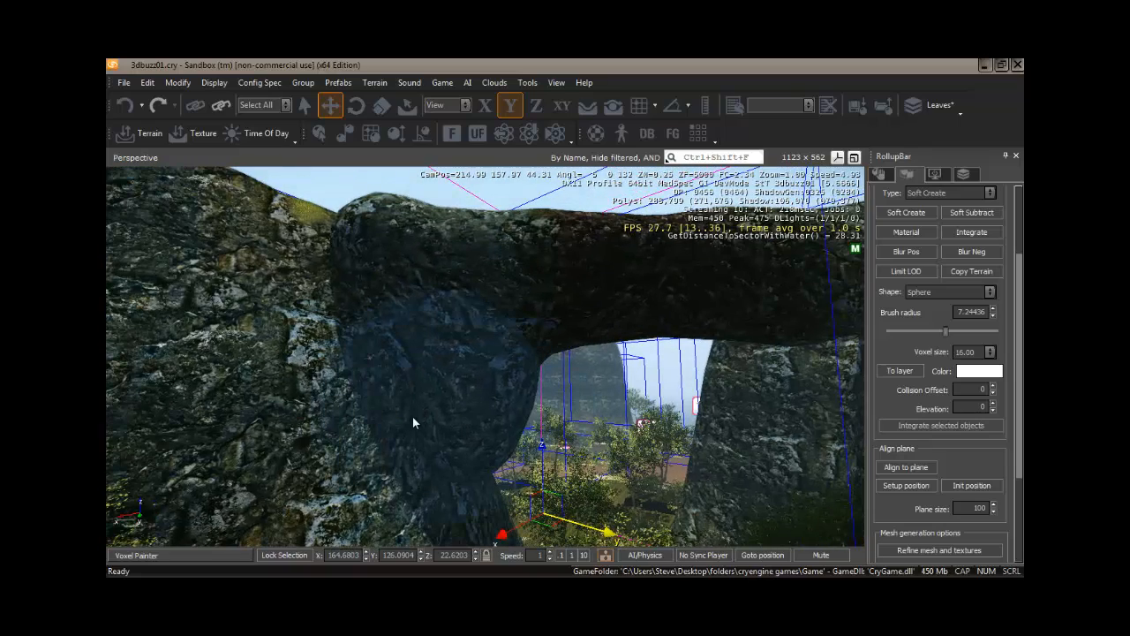
pyautogui.moveTo(413, 422)
pyautogui.mouseDown()
pyautogui.moveTo(391, 345)
pyautogui.moveTo(444, 328)
pyautogui.moveTo(397, 362)
pyautogui.moveTo(358, 360)
pyautogui.moveTo(513, 334)
pyautogui.moveTo(423, 360)
pyautogui.moveTo(444, 376)
pyautogui.moveTo(419, 391)
pyautogui.mouseUp()
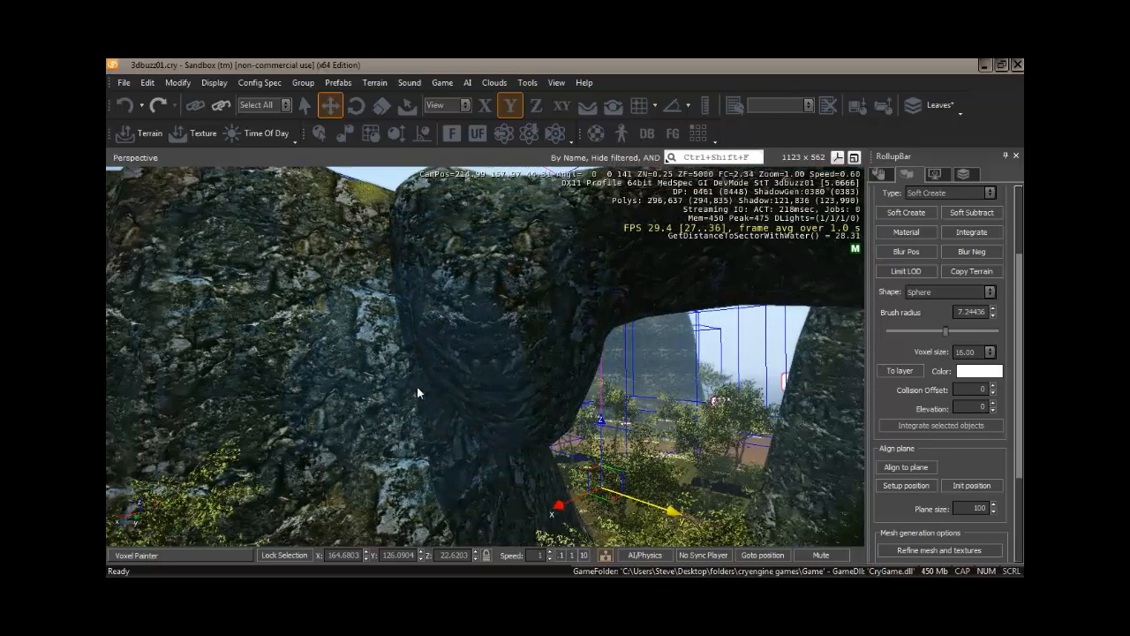
pyautogui.moveTo(417, 386); pyautogui.dragTo(417, 385, button='right')
pyautogui.press('s')
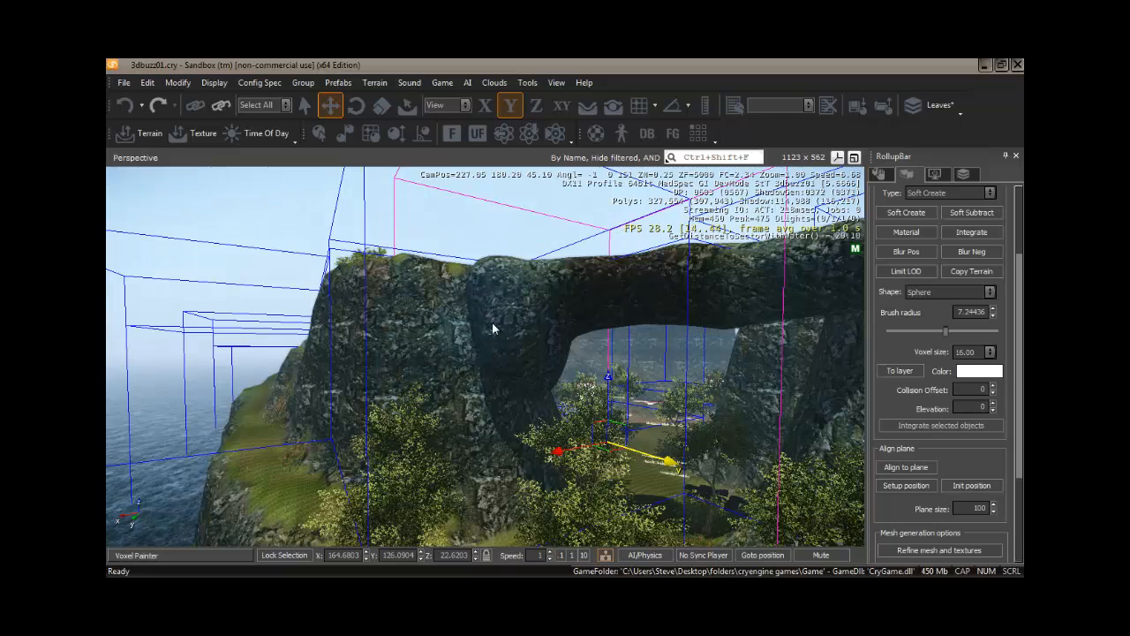
pyautogui.moveTo(532, 354)
pyautogui.mouseDown()
pyautogui.moveTo(594, 320)
pyautogui.moveTo(587, 328)
pyautogui.moveTo(708, 302)
pyautogui.moveTo(569, 325)
pyautogui.moveTo(657, 316)
pyautogui.moveTo(574, 339)
pyautogui.moveTo(568, 358)
pyautogui.moveTo(538, 308)
pyautogui.moveTo(491, 319)
pyautogui.mouseUp()
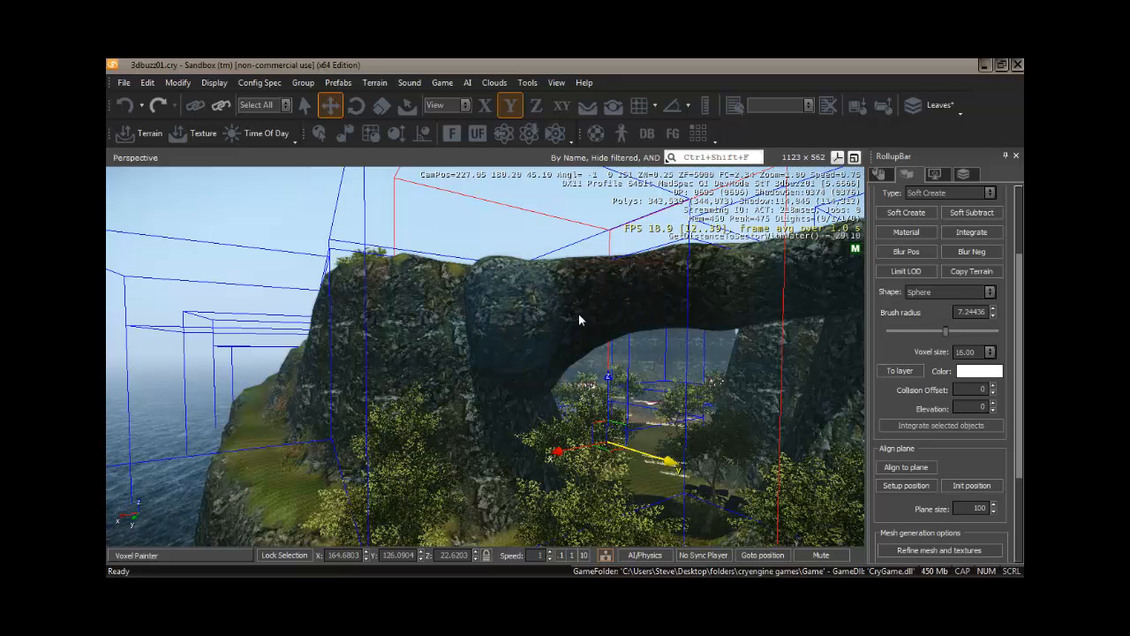
pyautogui.moveTo(579, 318)
pyautogui.mouseDown()
pyautogui.moveTo(767, 306)
pyautogui.moveTo(608, 314)
pyautogui.moveTo(631, 319)
pyautogui.moveTo(578, 353)
pyautogui.mouseUp()
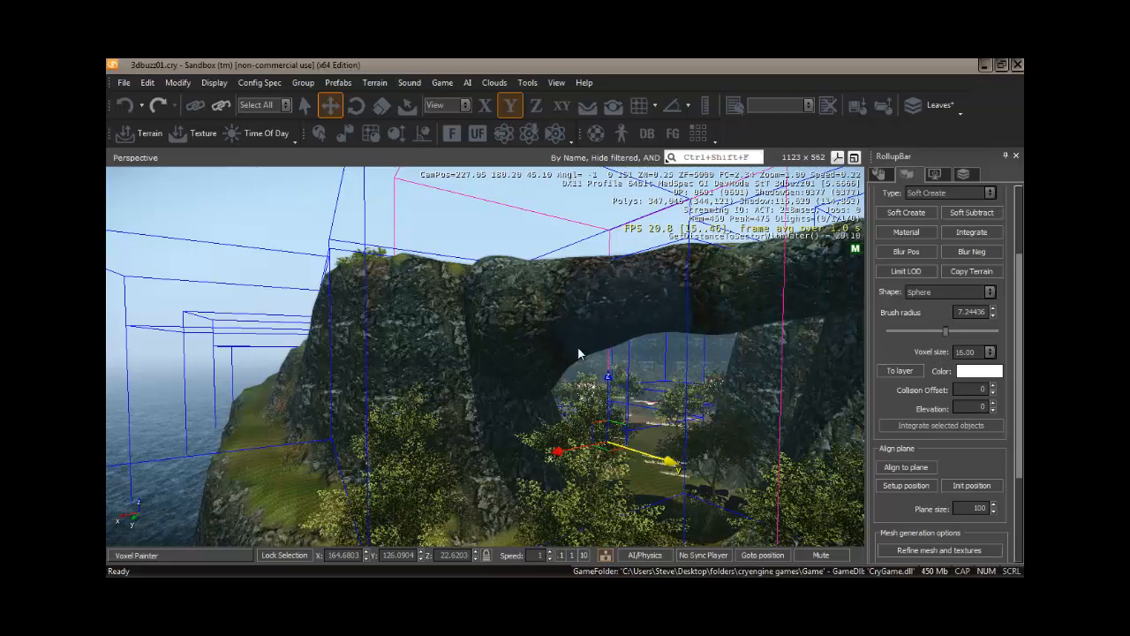
# - Thicken the bridge's outer side and underside down to where it rests on the cliff
pyautogui.moveTo(578, 346)
pyautogui.mouseDown(button='right')
pyautogui.moveTo(567, 364)
pyautogui.moveTo(575, 349)
pyautogui.mouseUp(button='right')
pyautogui.press('w')
pyautogui.press('s')
pyautogui.press('d')
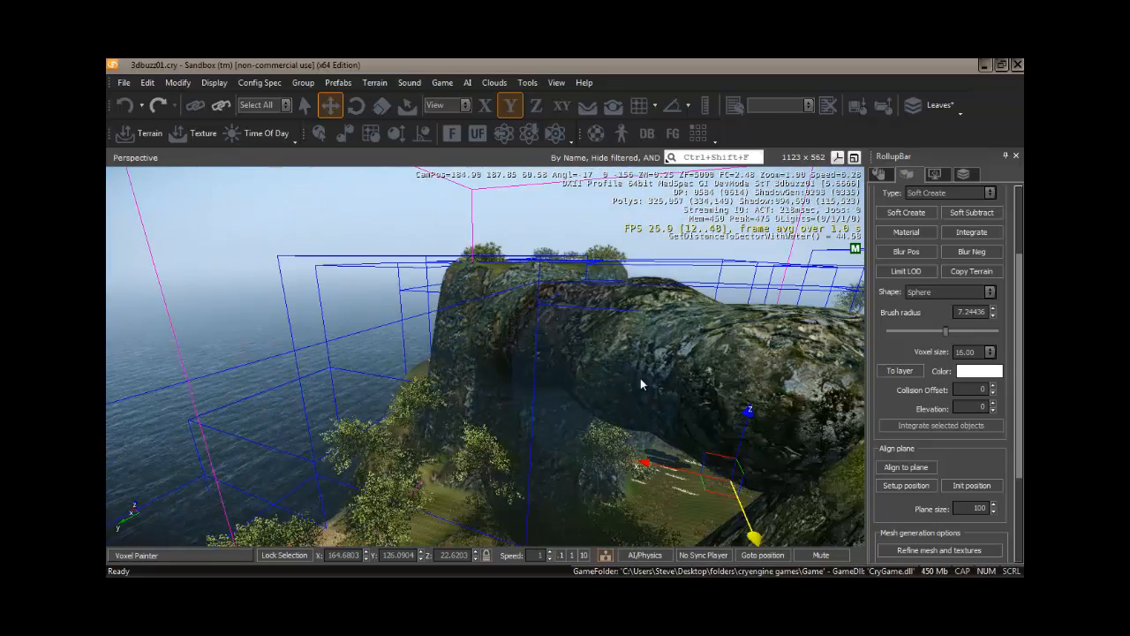
pyautogui.moveTo(641, 378)
pyautogui.mouseDown()
pyautogui.moveTo(629, 360)
pyautogui.moveTo(560, 374)
pyautogui.moveTo(522, 509)
pyautogui.mouseUp()
pyautogui.press('w')
pyautogui.moveTo(522, 505)
pyautogui.mouseDown(button='right')
pyautogui.moveTo(541, 505)
pyautogui.moveTo(529, 486)
pyautogui.moveTo(495, 525)
pyautogui.moveTo(512, 521)
pyautogui.moveTo(545, 472)
pyautogui.moveTo(522, 501)
pyautogui.moveTo(534, 515)
pyautogui.mouseUp(button='right')
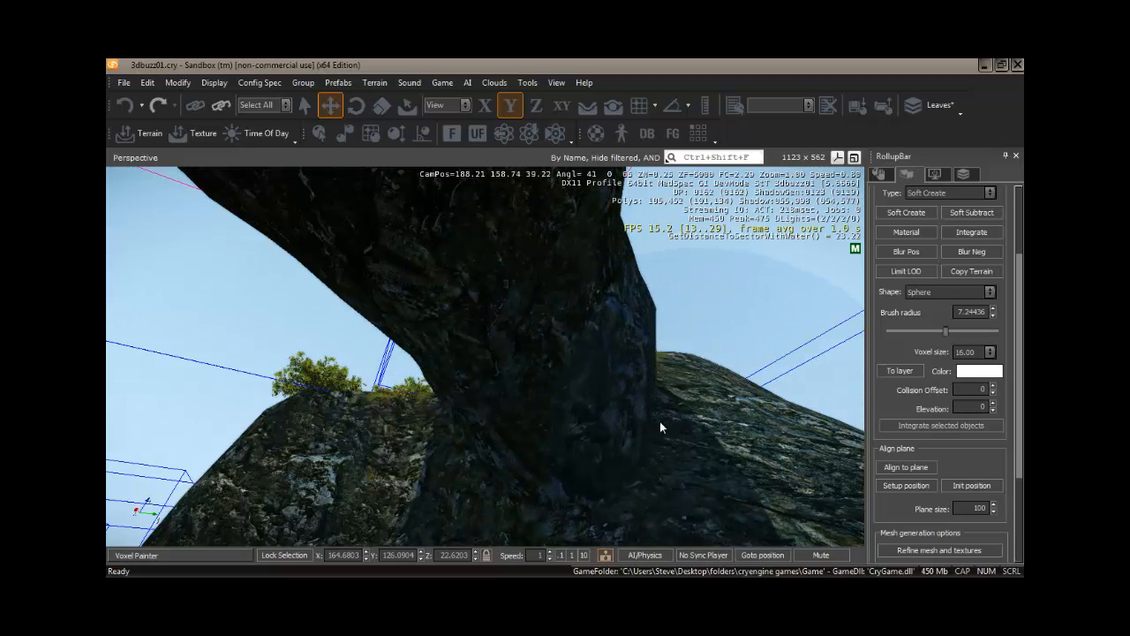
pyautogui.moveTo(446, 484); pyautogui.dragTo(448, 485, button='right')
pyautogui.press('d')
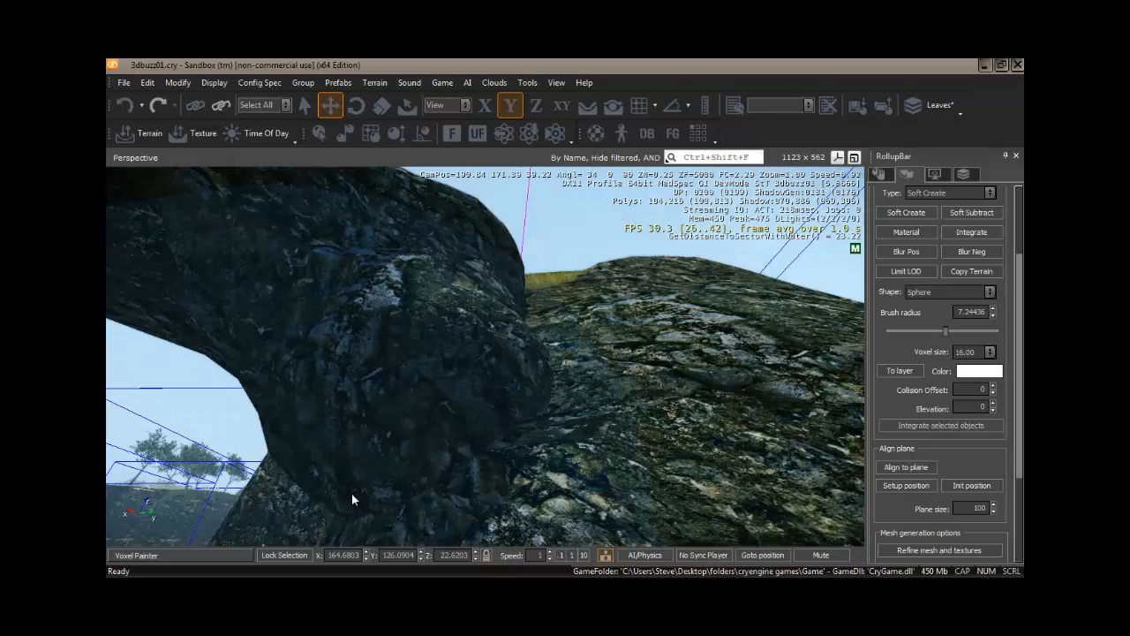
# - Build up the rock beneath the bridge against the cliff wall, rounding the corners of the arch opening
pyautogui.moveTo(352, 494); pyautogui.dragTo(357, 448, button='right')
pyautogui.press('w')
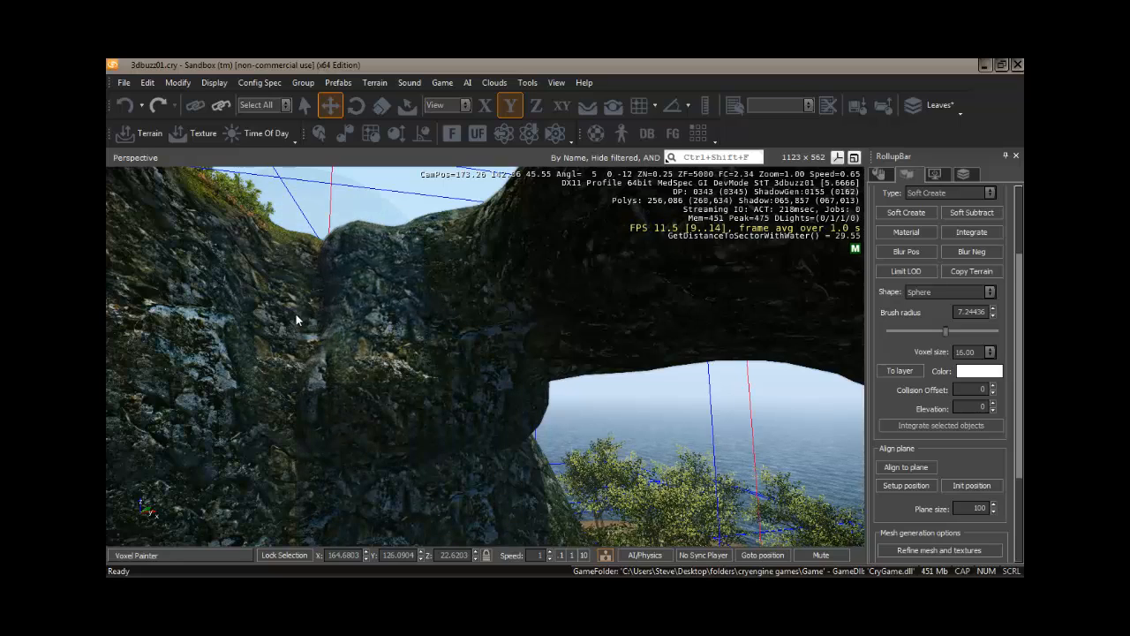
pyautogui.moveTo(320, 380); pyautogui.dragTo(348, 391, button='right')
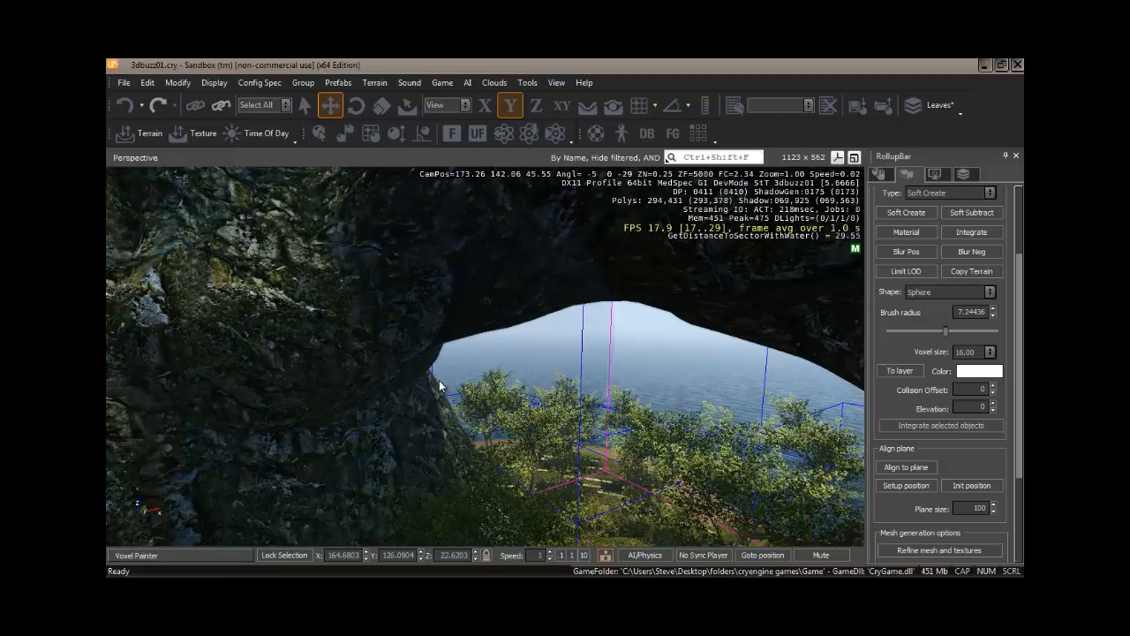
pyautogui.press('s')
pyautogui.moveTo(436, 376); pyautogui.dragTo(469, 385, button='right')
pyautogui.press('w')
pyautogui.press('s')
pyautogui.press('w')
pyautogui.press('w')
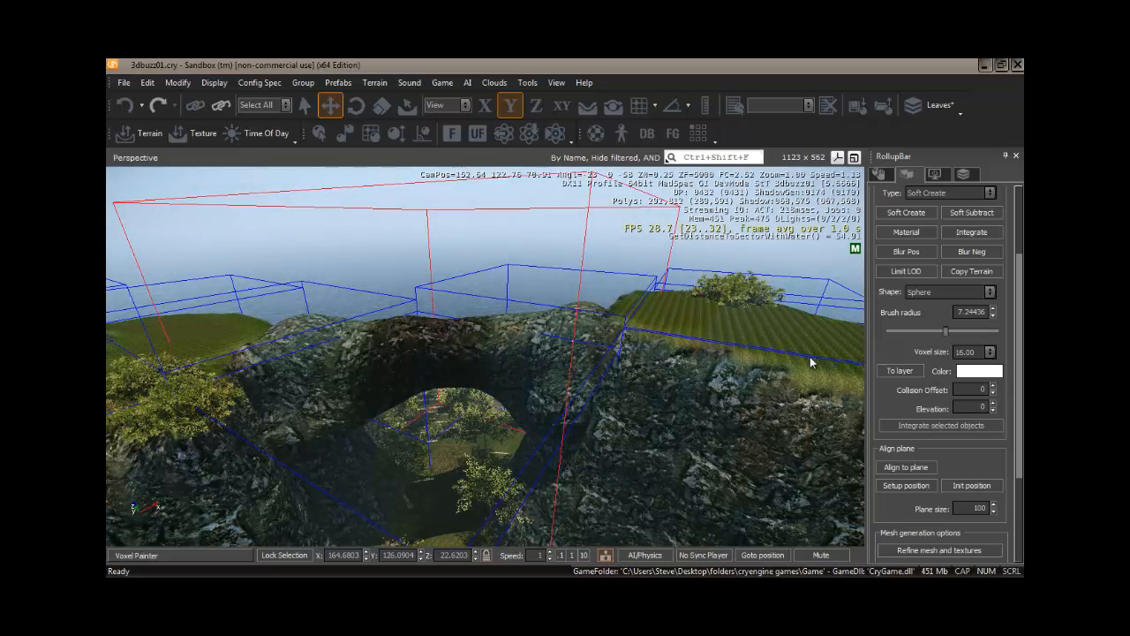
# - Carve the bridge's rock surface around the arch with Soft Subtract, brush radius about 3.80 and voxel size 2.00
pyautogui.click(974, 211)
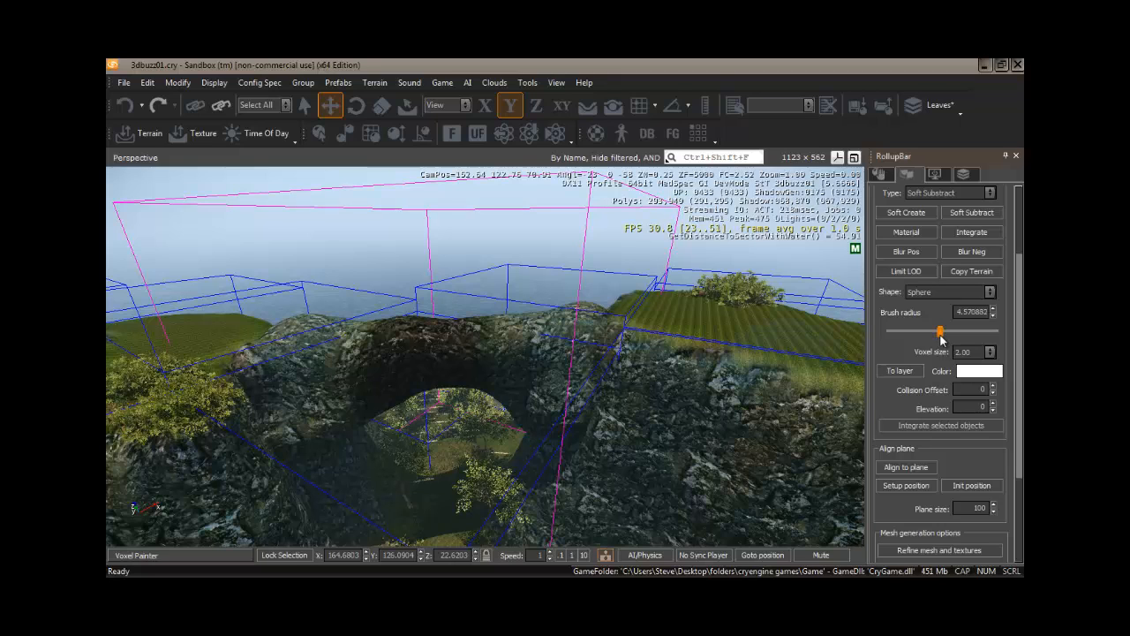
pyautogui.moveTo(940, 340); pyautogui.dragTo(937, 338)
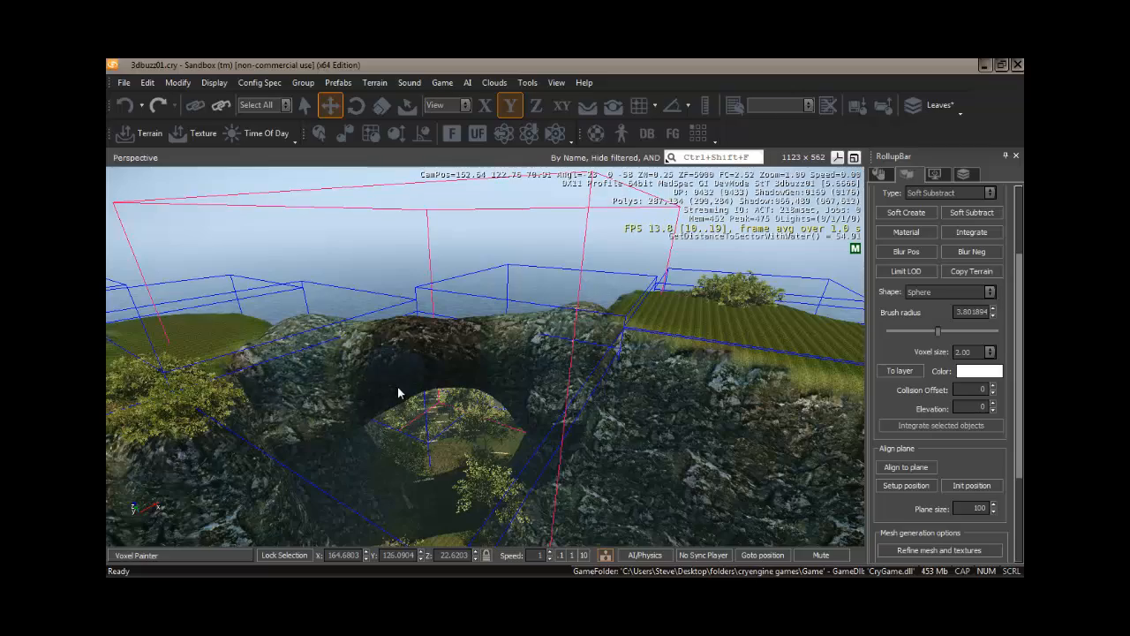
pyautogui.moveTo(397, 386); pyautogui.dragTo(375, 353, button='right')
pyautogui.press('w')
pyautogui.press('s')
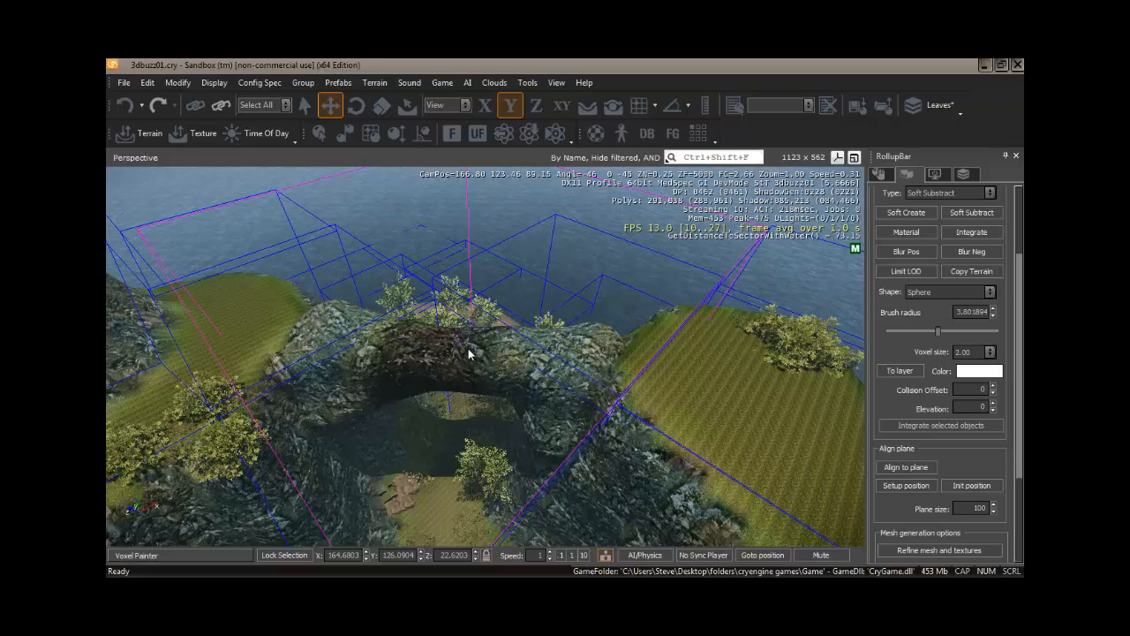
# - Examine the shape of the rock bridge and its cliff joints from both sides and from above
pyautogui.press('w')
pyautogui.moveTo(468, 348)
pyautogui.mouseDown(button='right')
pyautogui.moveTo(436, 351)
pyautogui.moveTo(469, 354)
pyautogui.moveTo(470, 385)
pyautogui.moveTo(469, 347)
pyautogui.mouseUp(button='right')
pyautogui.press('s')
pyautogui.press('w')
pyautogui.press('w')
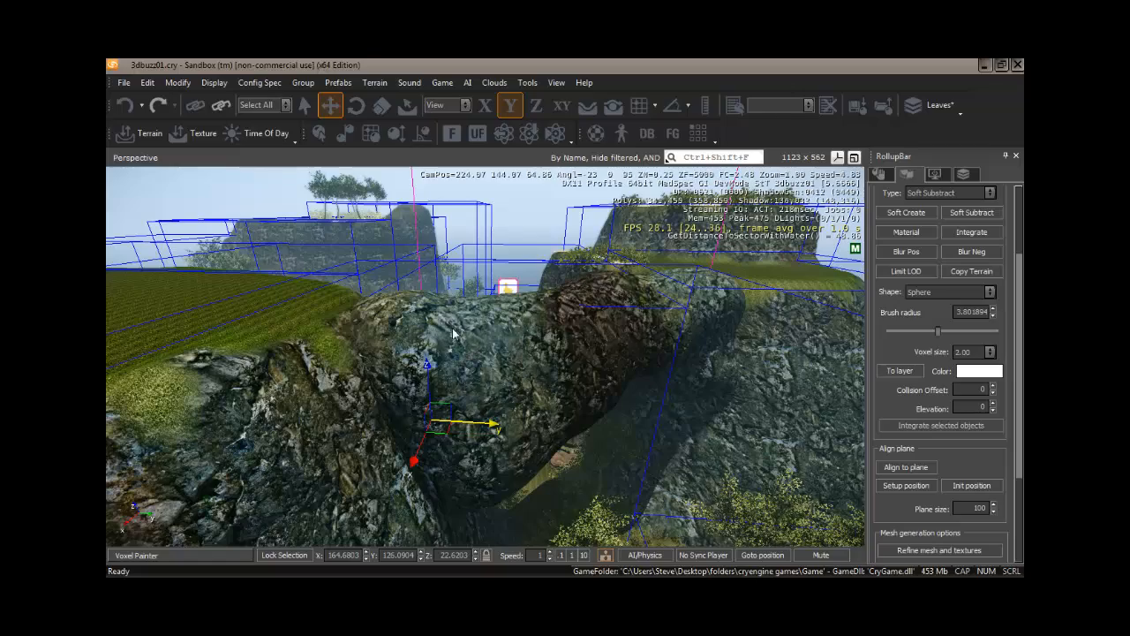
pyautogui.moveTo(659, 327); pyautogui.dragTo(662, 316, button='right')
pyautogui.press('d')
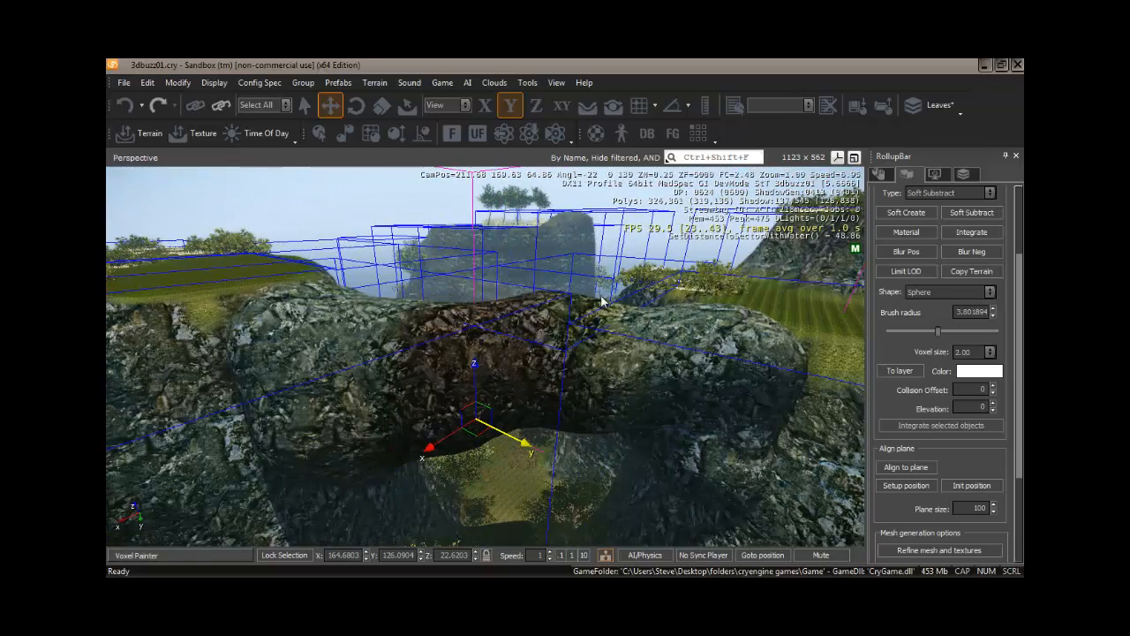
pyautogui.moveTo(557, 323)
pyautogui.mouseDown(button='right')
pyautogui.moveTo(552, 357)
pyautogui.moveTo(559, 306)
pyautogui.mouseUp(button='right')
pyautogui.press('w')
pyautogui.press('s')
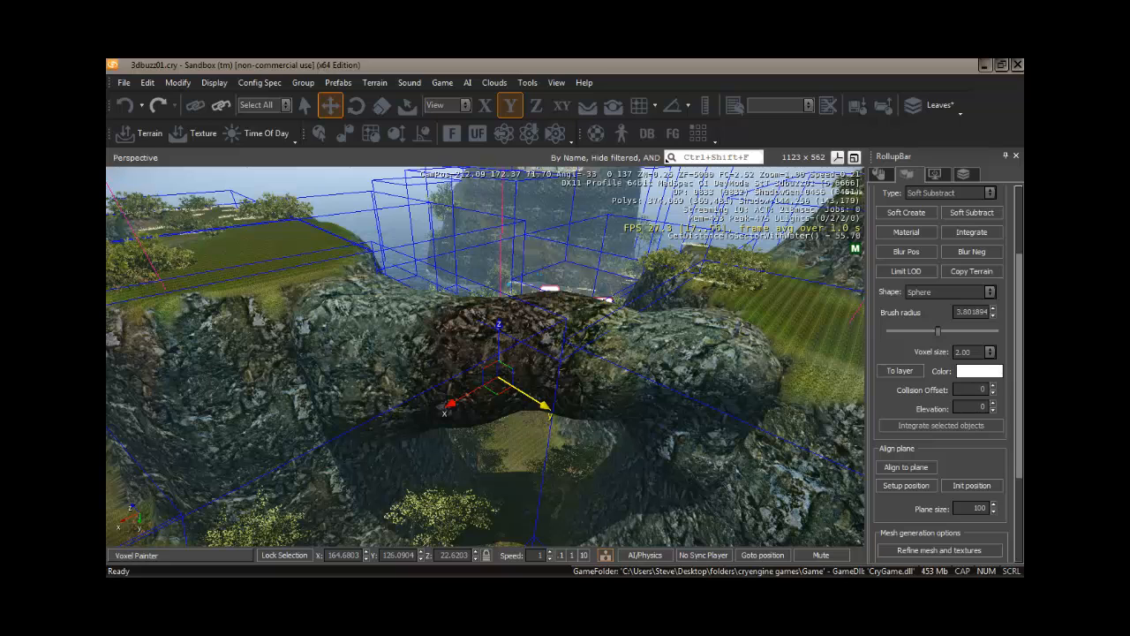
# - Review the Voxel Painter's mesh generation options and the selected voxel object's parameters and operations
pyautogui.moveTo(1017, 312)
pyautogui.mouseDown()
pyautogui.moveTo(1018, 404)
pyautogui.moveTo(1022, 306)
pyautogui.mouseUp()
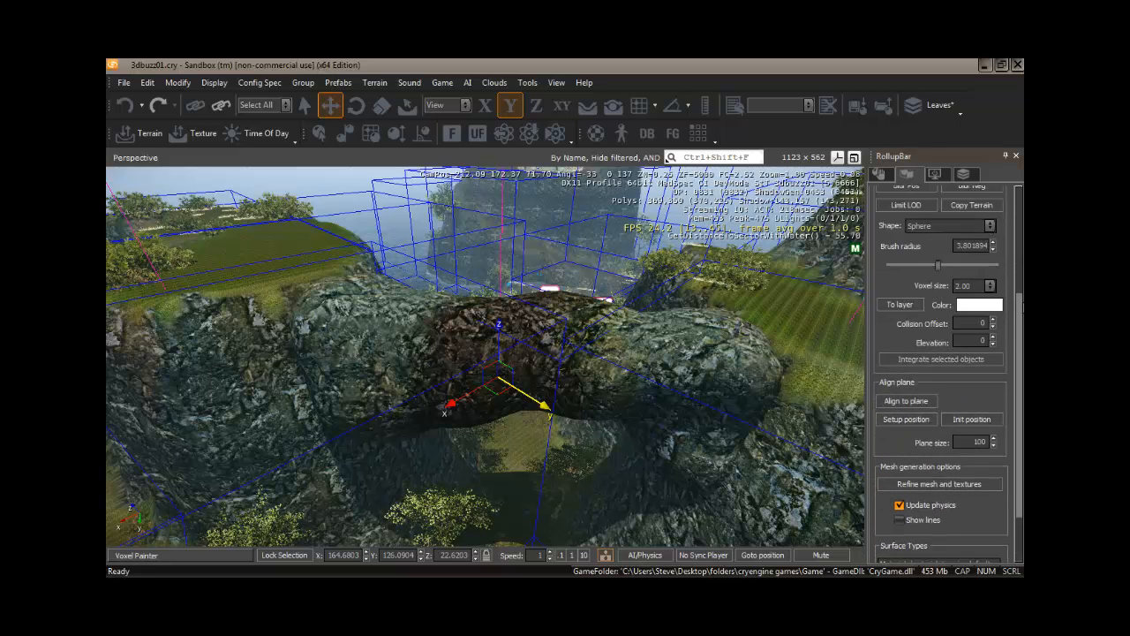
pyautogui.scroll(5, 905, 187)
pyautogui.click(887, 175)
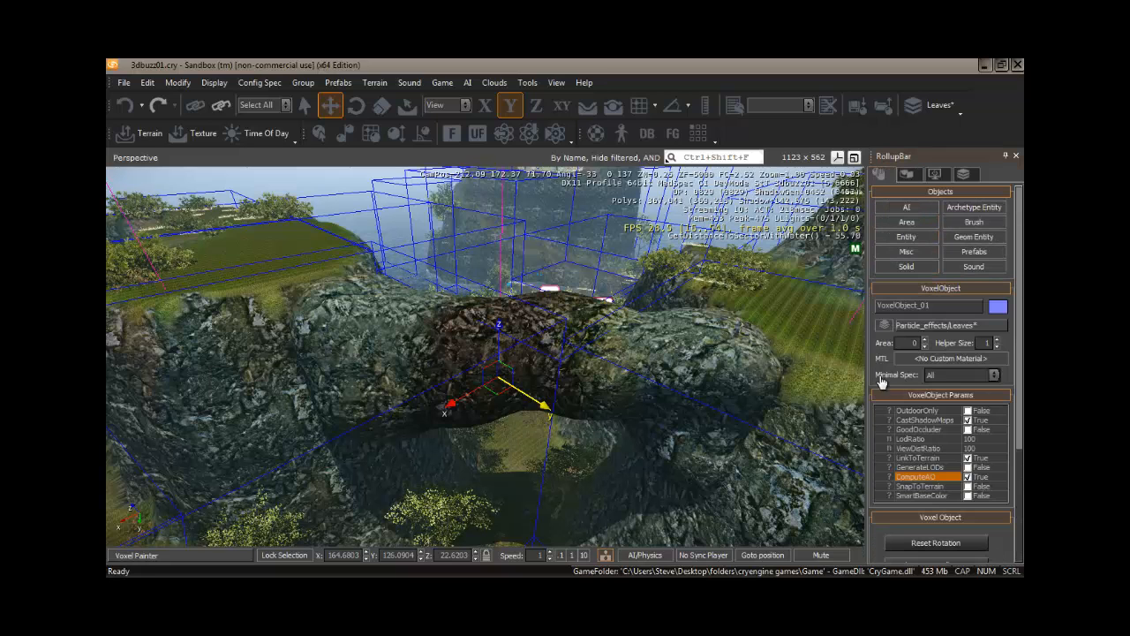
pyautogui.moveTo(1022, 341); pyautogui.dragTo(1023, 458)
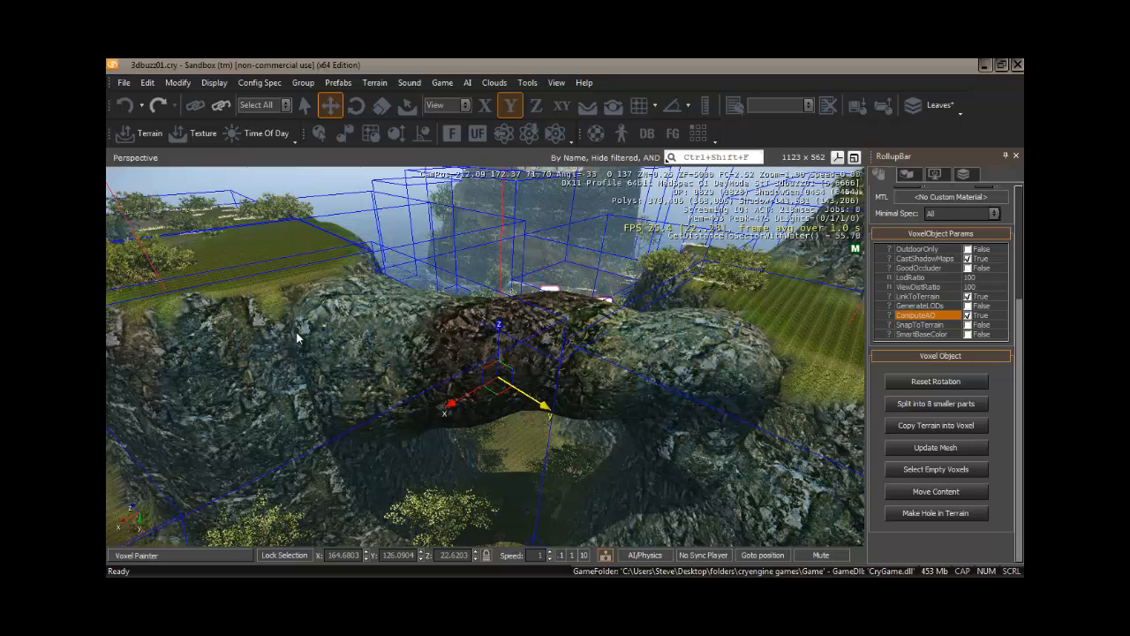
pyautogui.moveTo(413, 328); pyautogui.dragTo(407, 317, button='right')
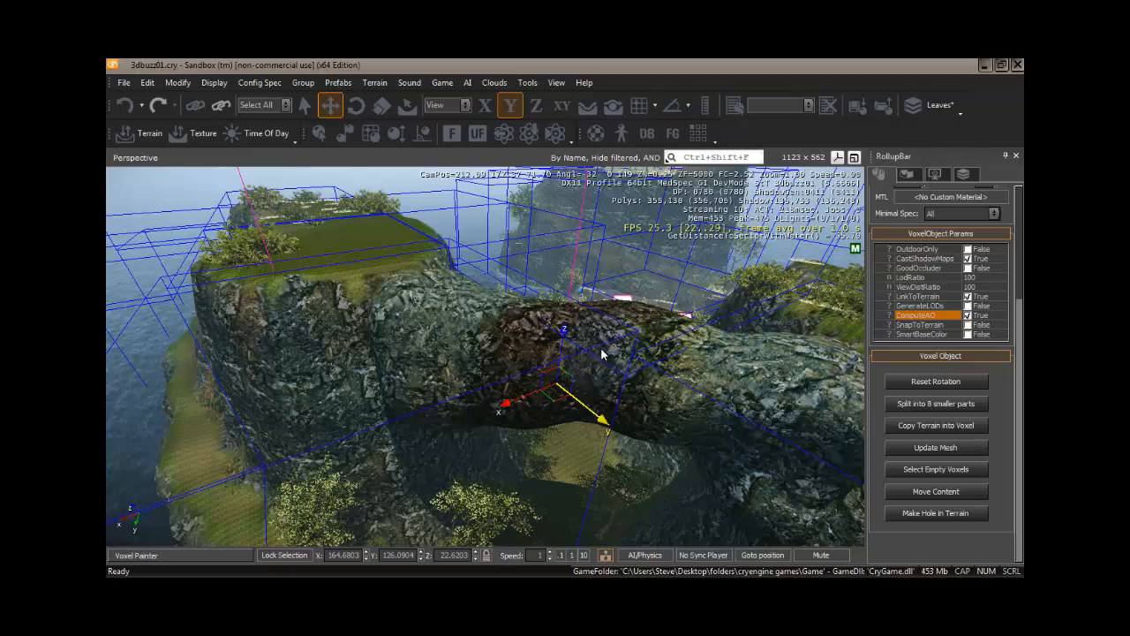
pyautogui.moveTo(602, 353); pyautogui.dragTo(595, 349, button='right')
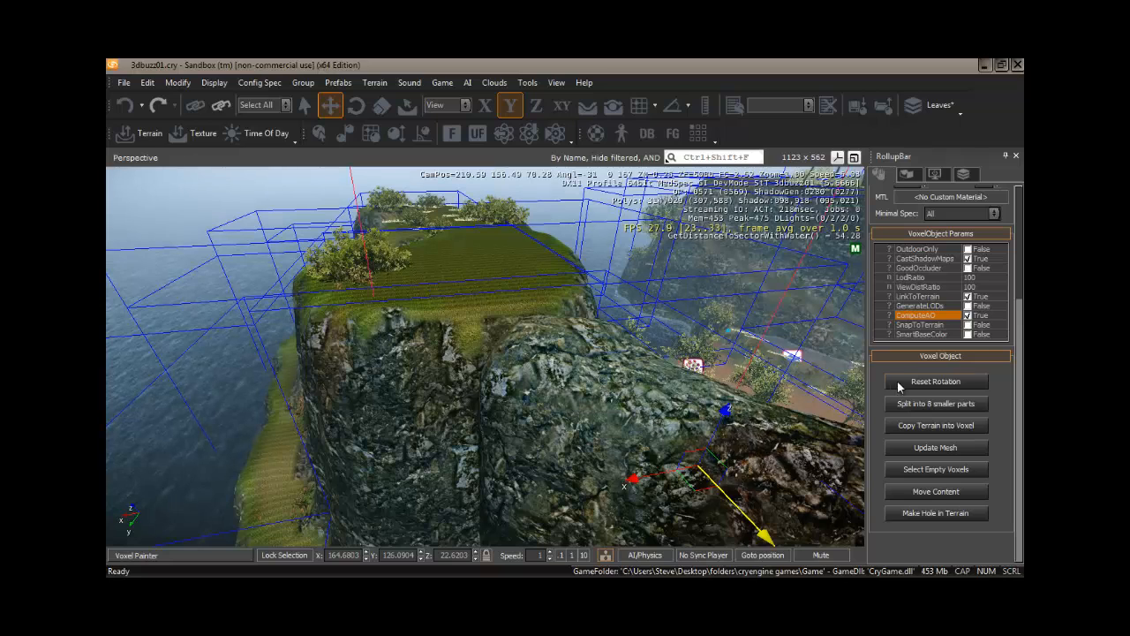
# - Return to the Voxel Painter settings and examine the bridge's top surface and where it meets the grassy cliff
pyautogui.click(913, 175)
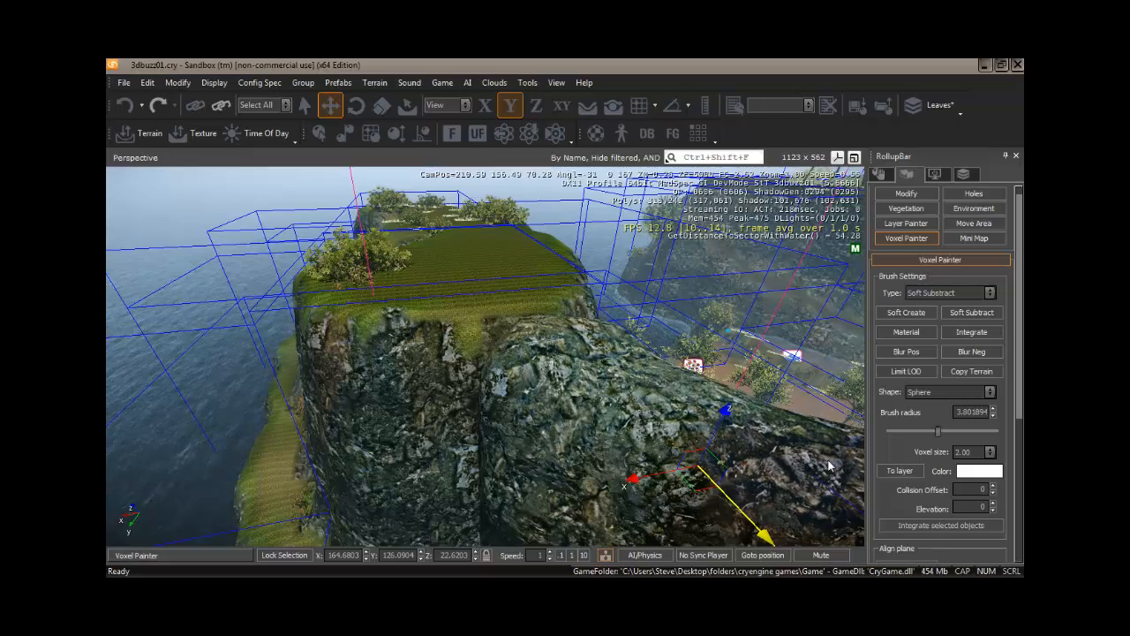
pyautogui.moveTo(727, 457); pyautogui.dragTo(716, 456, button='right')
pyautogui.press('a')
pyautogui.press('a')
pyautogui.press('w')
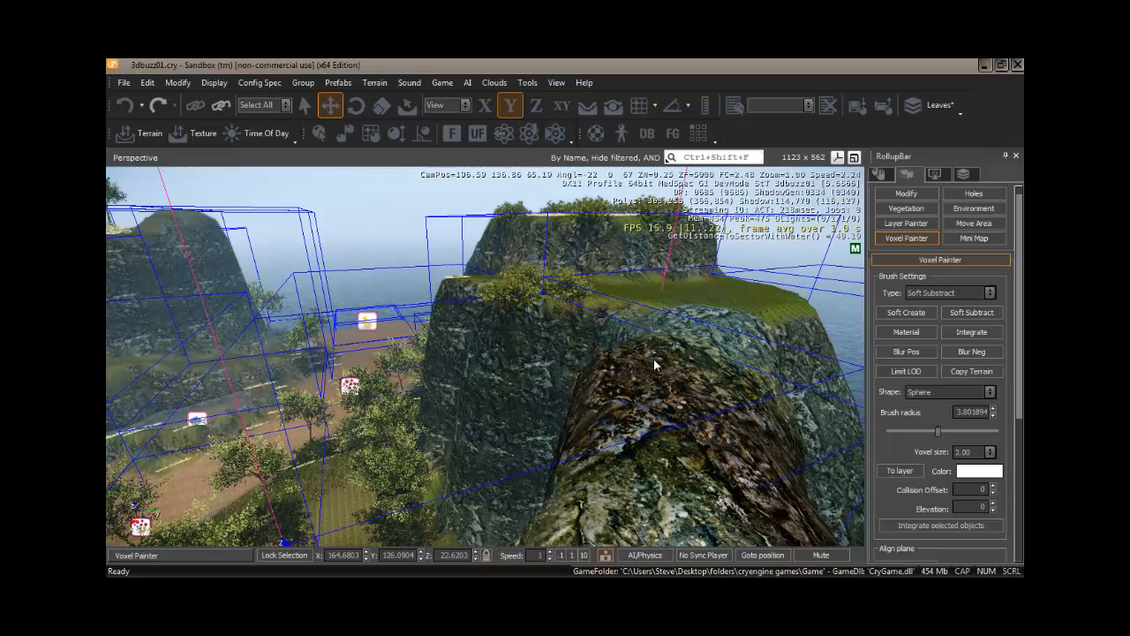
pyautogui.moveTo(688, 410)
pyautogui.mouseDown()
pyautogui.moveTo(607, 413)
pyautogui.moveTo(603, 381)
pyautogui.moveTo(648, 345)
pyautogui.moveTo(706, 353)
pyautogui.moveTo(648, 459)
pyautogui.moveTo(609, 442)
pyautogui.moveTo(623, 372)
pyautogui.moveTo(651, 343)
pyautogui.moveTo(643, 396)
pyautogui.moveTo(613, 437)
pyautogui.mouseUp()
pyautogui.press('a')
pyautogui.moveTo(613, 437)
pyautogui.mouseDown(button='right')
pyautogui.moveTo(618, 424)
pyautogui.moveTo(581, 435)
pyautogui.mouseUp(button='right')
pyautogui.press('a')
pyautogui.press('w')
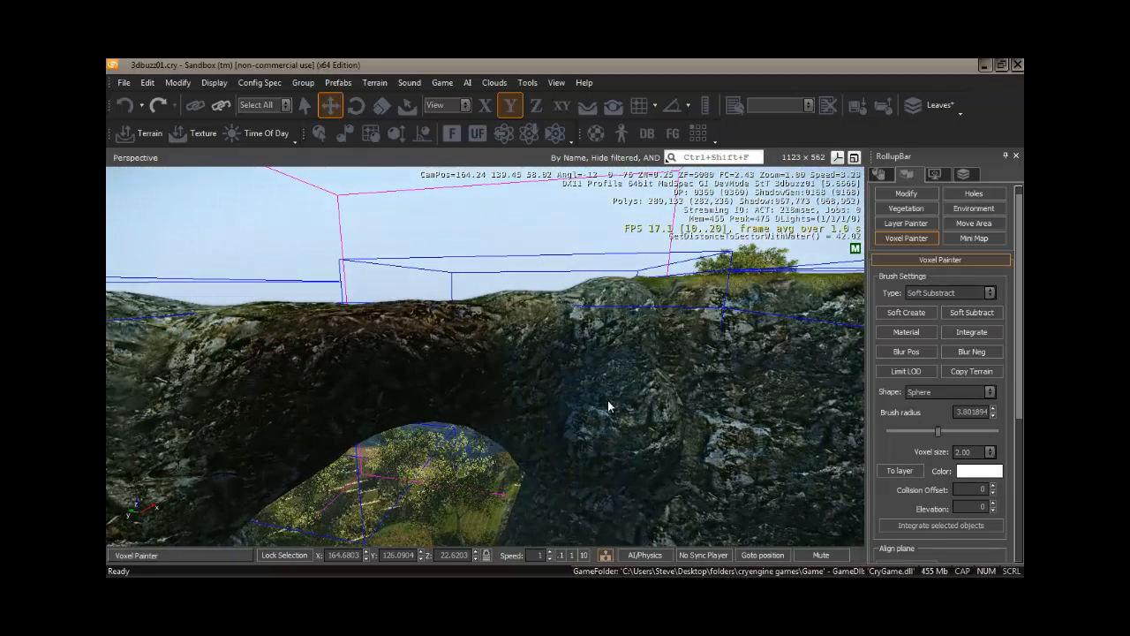
# - Inspect the rock around the arch opening and the bridge's underside where it joins the cliff walls
pyautogui.moveTo(607, 401); pyautogui.dragTo(579, 462)
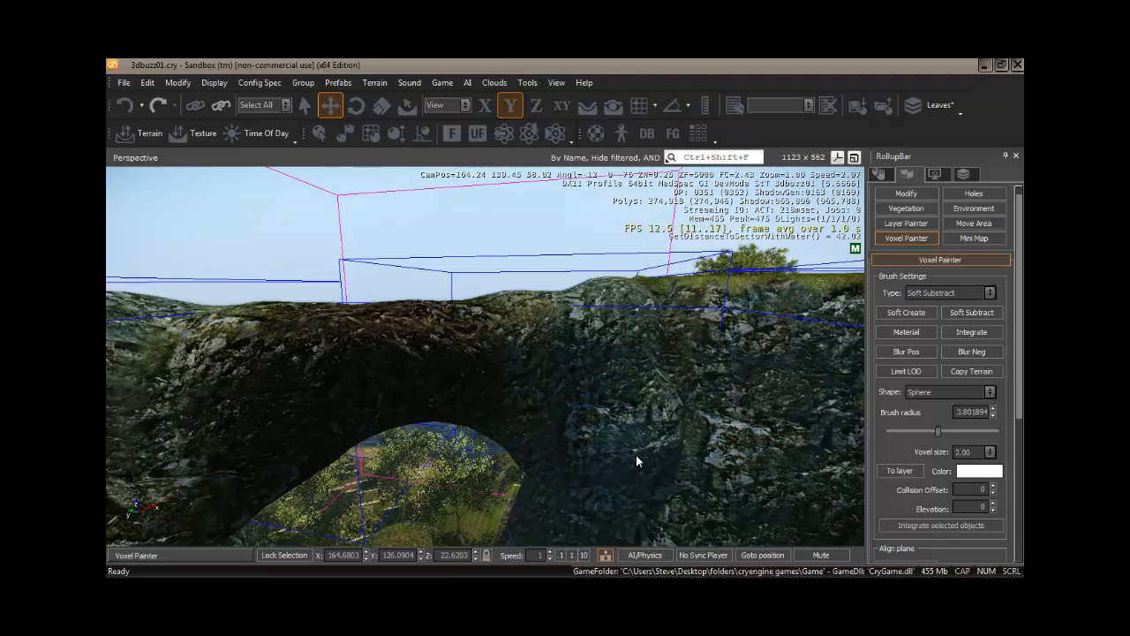
pyautogui.moveTo(682, 431); pyautogui.dragTo(517, 446)
pyautogui.moveTo(354, 417)
pyautogui.mouseDown(button='right')
pyautogui.moveTo(378, 413)
pyautogui.moveTo(364, 423)
pyautogui.mouseUp(button='right')
pyautogui.moveTo(326, 409)
pyautogui.mouseDown()
pyautogui.moveTo(353, 348)
pyautogui.moveTo(311, 315)
pyautogui.moveTo(287, 265)
pyautogui.moveTo(399, 430)
pyautogui.mouseUp()
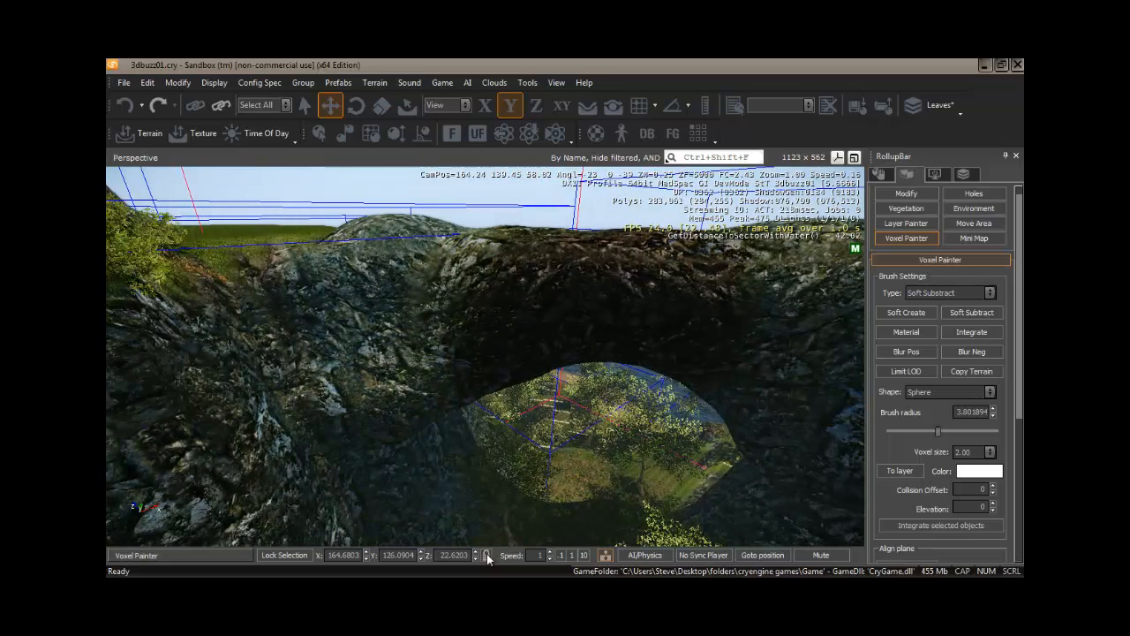
pyautogui.press('w')
pyautogui.moveTo(478, 536)
pyautogui.mouseDown(button='right')
pyautogui.moveTo(485, 553)
pyautogui.moveTo(479, 537)
pyautogui.mouseUp(button='right')
pyautogui.press('s')
pyautogui.moveTo(409, 394); pyautogui.dragTo(414, 395)
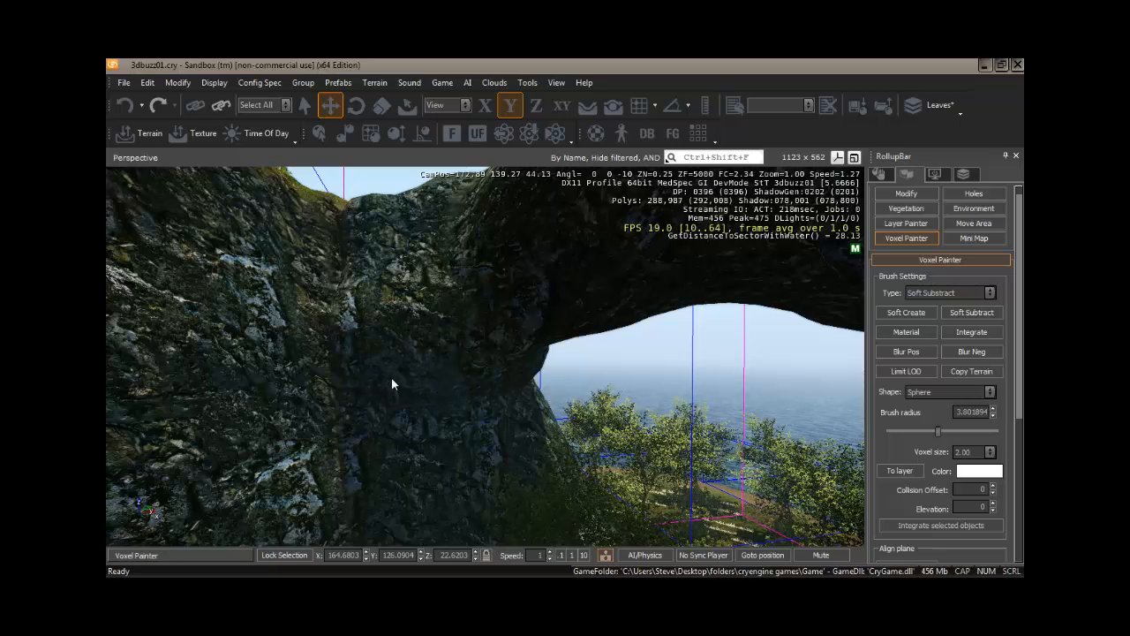
pyautogui.moveTo(478, 484)
pyautogui.mouseDown(button='right')
pyautogui.moveTo(452, 483)
pyautogui.moveTo(471, 474)
pyautogui.mouseUp(button='right')
pyautogui.press('w')
pyautogui.press('d')
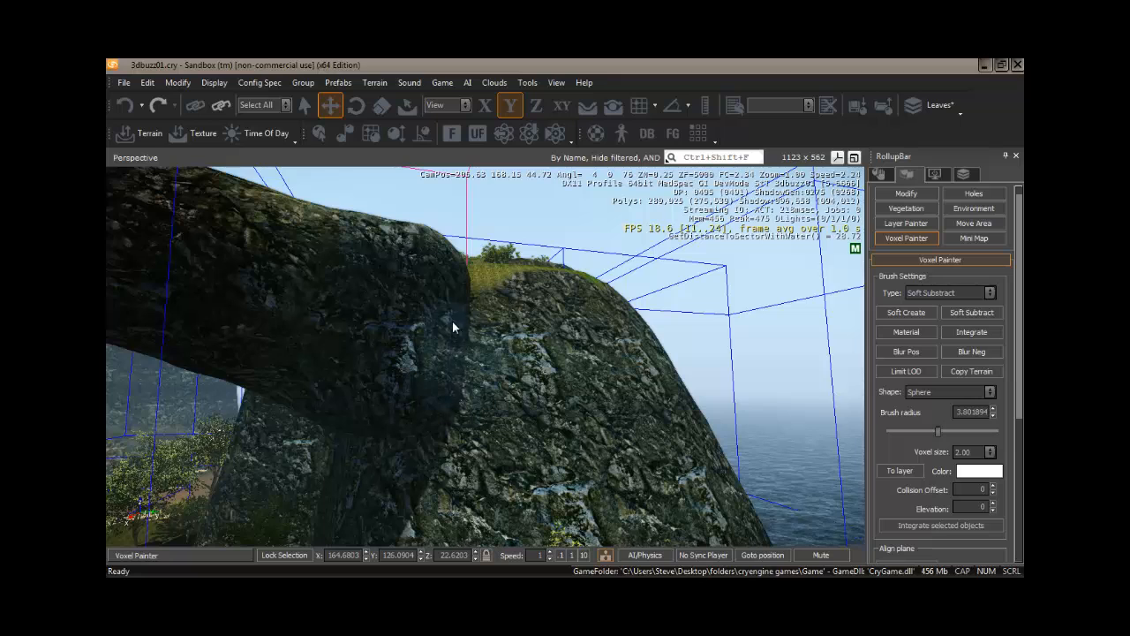
# - Examine the outer side of the bridge's cliff joint and the texture transition beside the grass slope
pyautogui.moveTo(445, 329)
pyautogui.mouseDown()
pyautogui.moveTo(419, 412)
pyautogui.moveTo(379, 429)
pyautogui.moveTo(425, 405)
pyautogui.moveTo(411, 334)
pyautogui.moveTo(488, 283)
pyautogui.moveTo(457, 319)
pyautogui.moveTo(499, 371)
pyautogui.moveTo(468, 411)
pyautogui.mouseUp()
pyautogui.press('d')
pyautogui.moveTo(468, 412); pyautogui.dragTo(489, 420, button='right')
pyautogui.press('w')
pyautogui.press('s')
pyautogui.press('w')
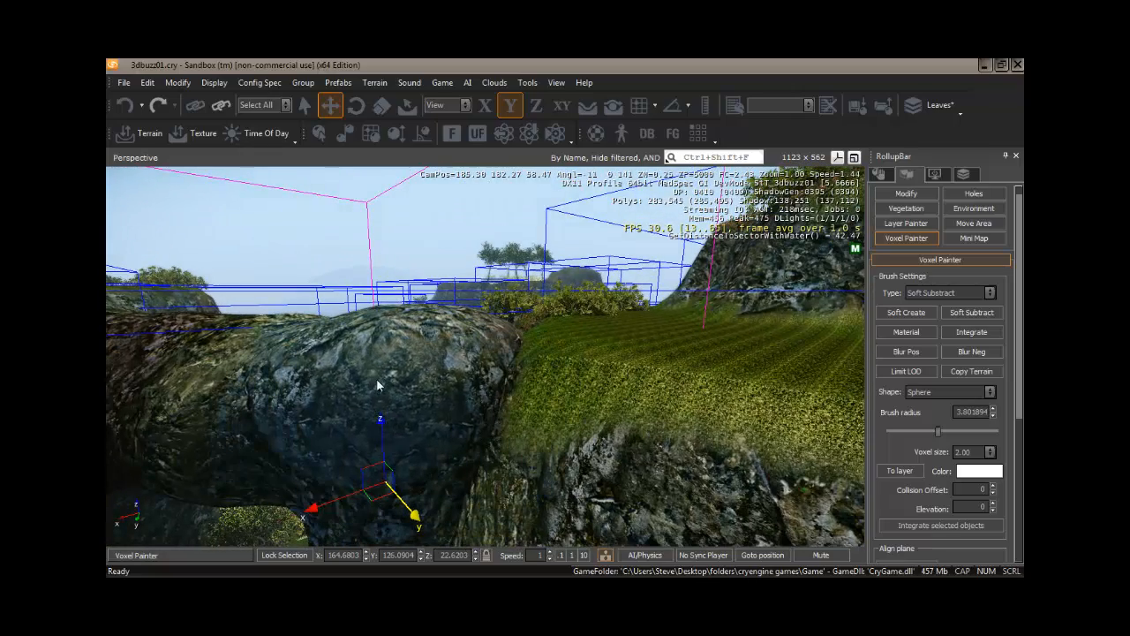
pyautogui.moveTo(378, 391); pyautogui.dragTo(336, 429, button='right')
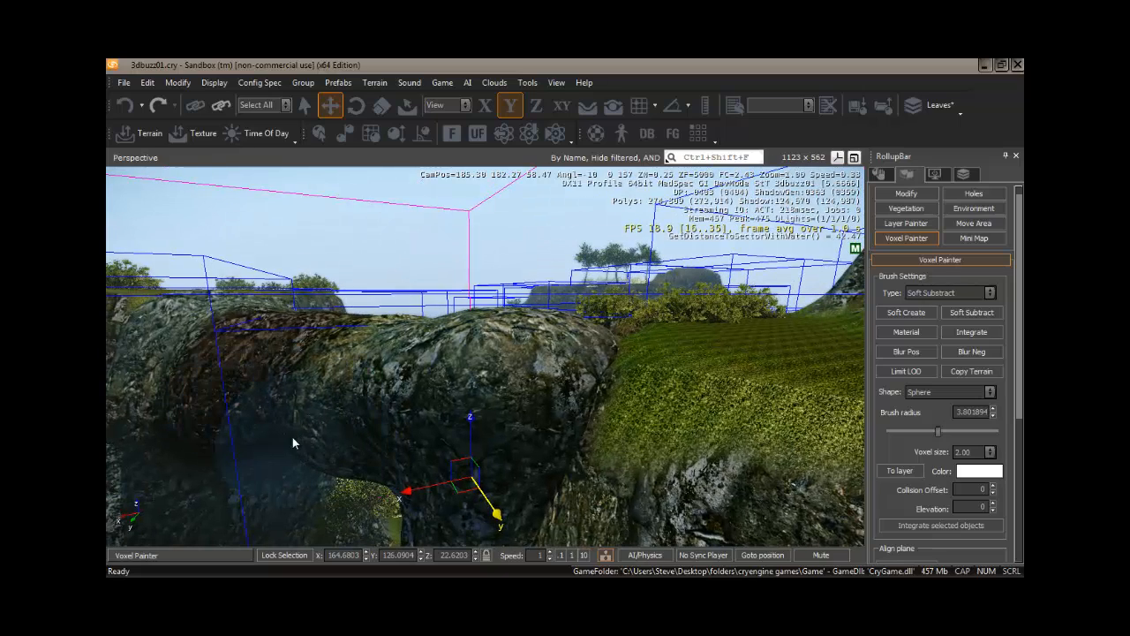
pyautogui.moveTo(292, 437); pyautogui.dragTo(299, 400, button='right')
pyautogui.press('w')
pyautogui.press('a')
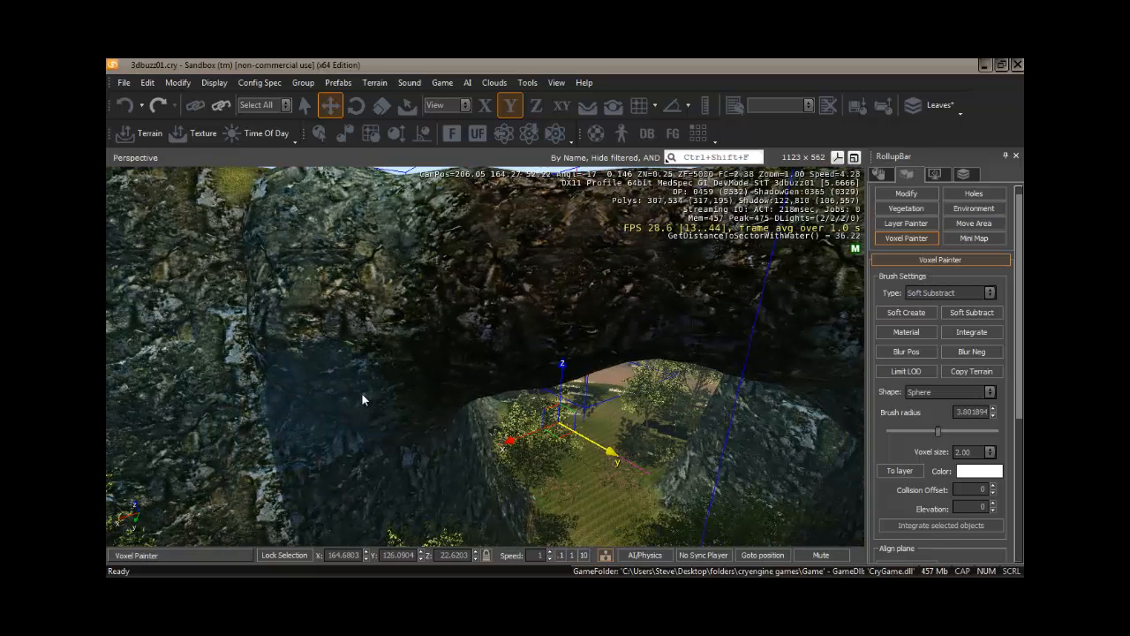
# - Check the rock texture along the bridge's face and above the arch, close up and from a distance
pyautogui.moveTo(372, 362)
pyautogui.mouseDown()
pyautogui.moveTo(317, 372)
pyautogui.moveTo(280, 358)
pyautogui.moveTo(266, 350)
pyautogui.moveTo(282, 325)
pyautogui.moveTo(276, 378)
pyautogui.moveTo(315, 407)
pyautogui.moveTo(277, 372)
pyautogui.moveTo(305, 299)
pyautogui.moveTo(385, 310)
pyautogui.moveTo(315, 301)
pyautogui.moveTo(300, 275)
pyautogui.moveTo(360, 373)
pyautogui.moveTo(404, 391)
pyautogui.moveTo(348, 292)
pyautogui.mouseUp()
pyautogui.moveTo(483, 429); pyautogui.dragTo(483, 431, button='right')
pyautogui.press('w')
pyautogui.press('s')
pyautogui.press('a')
pyautogui.press('d')
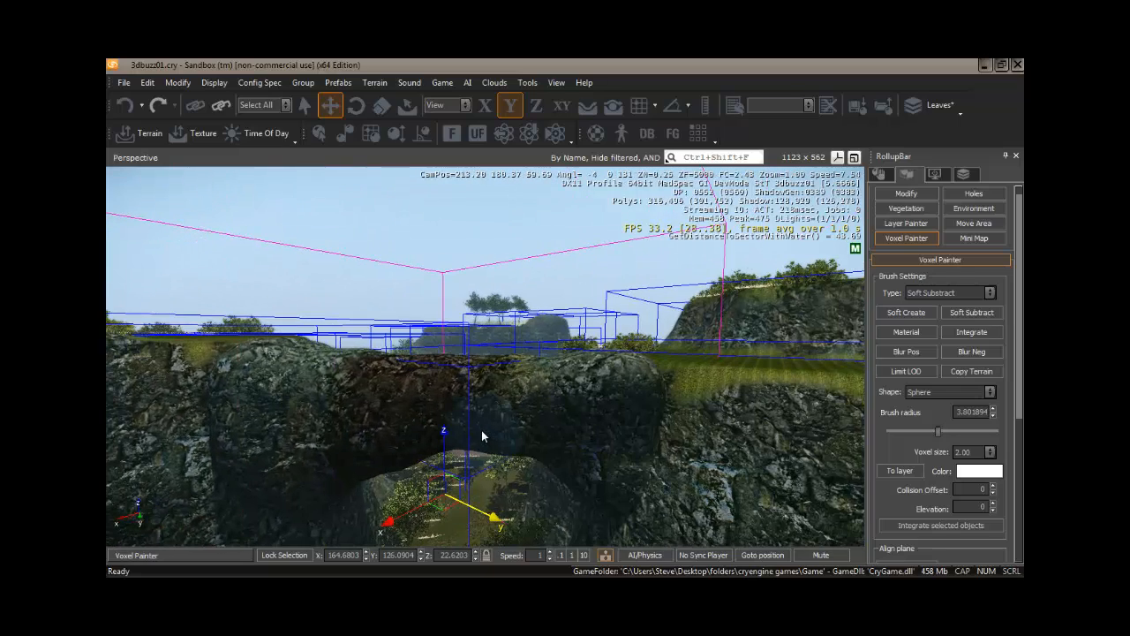
pyautogui.press('w')
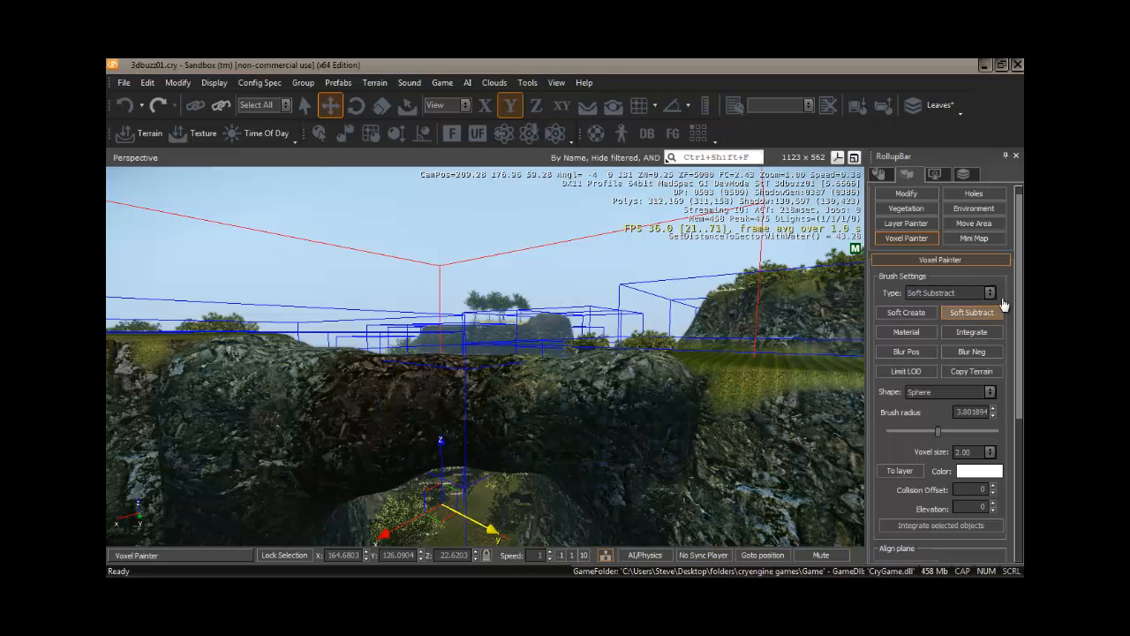
# - Switch the voxel brush to Material with a radius of about 4.07 and voxel size 2.00
pyautogui.scroll(-5, 941, 371)
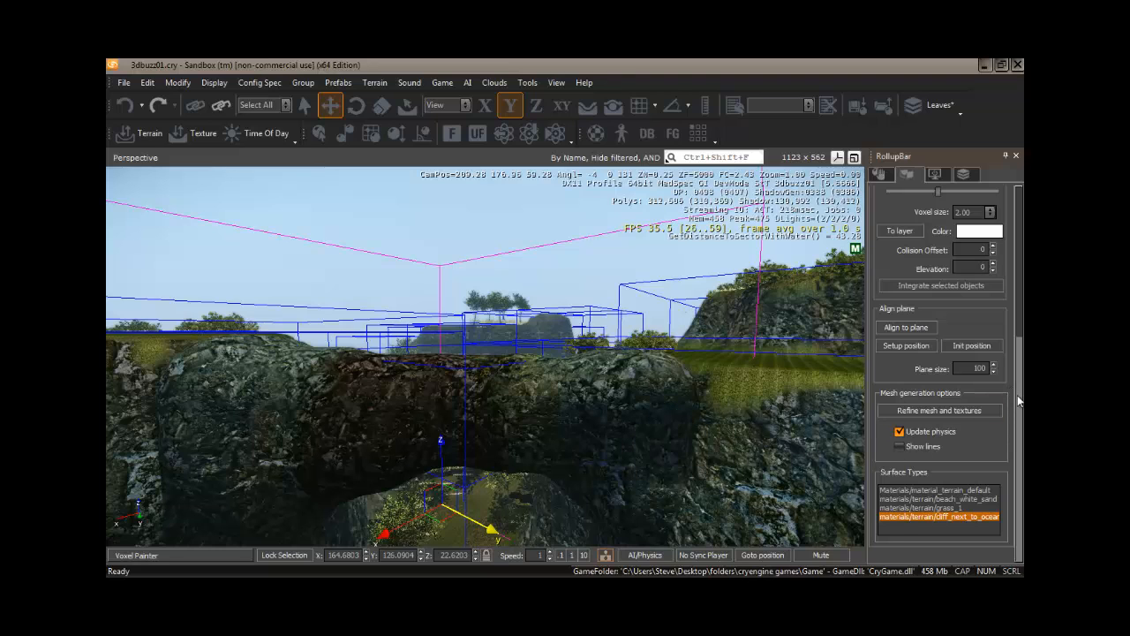
pyautogui.moveTo(1017, 401); pyautogui.dragTo(1021, 281)
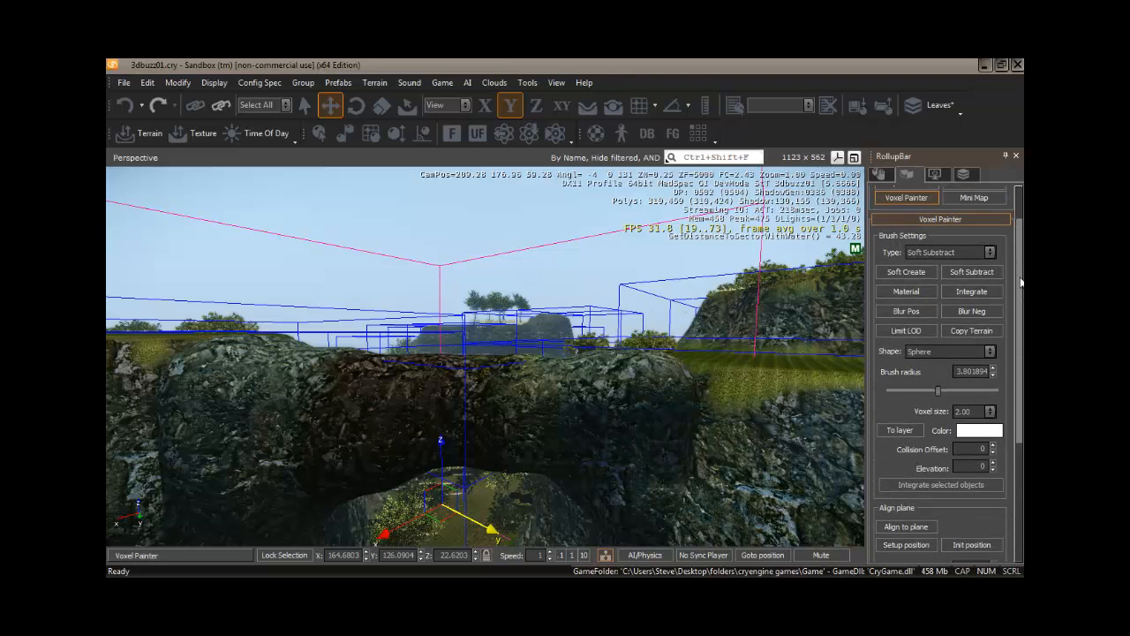
pyautogui.click(911, 292)
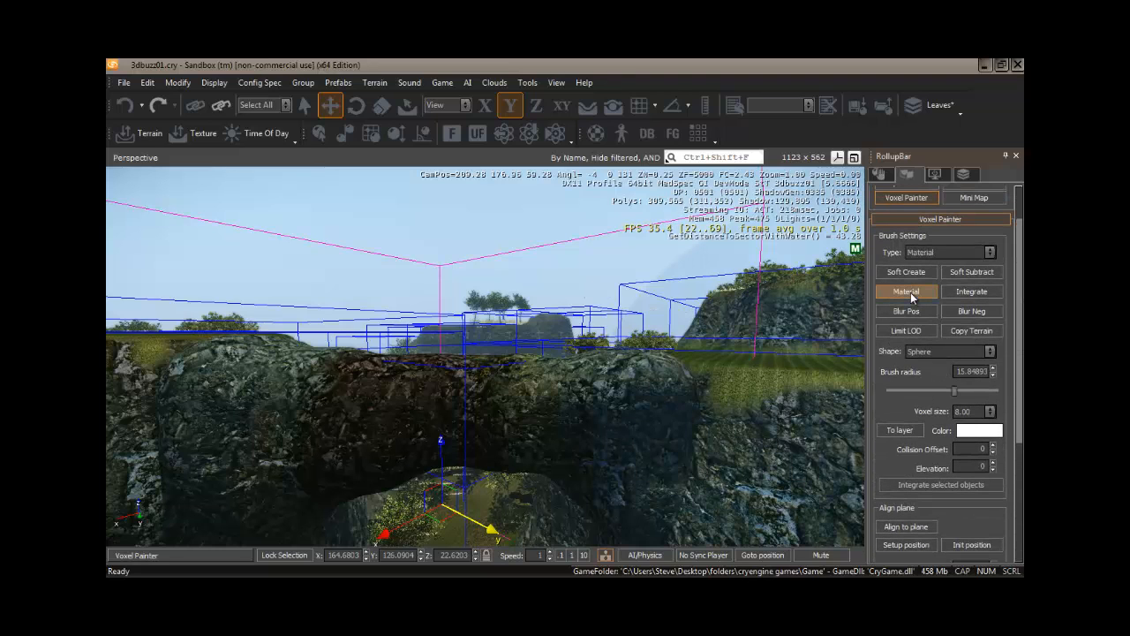
pyautogui.click(927, 391)
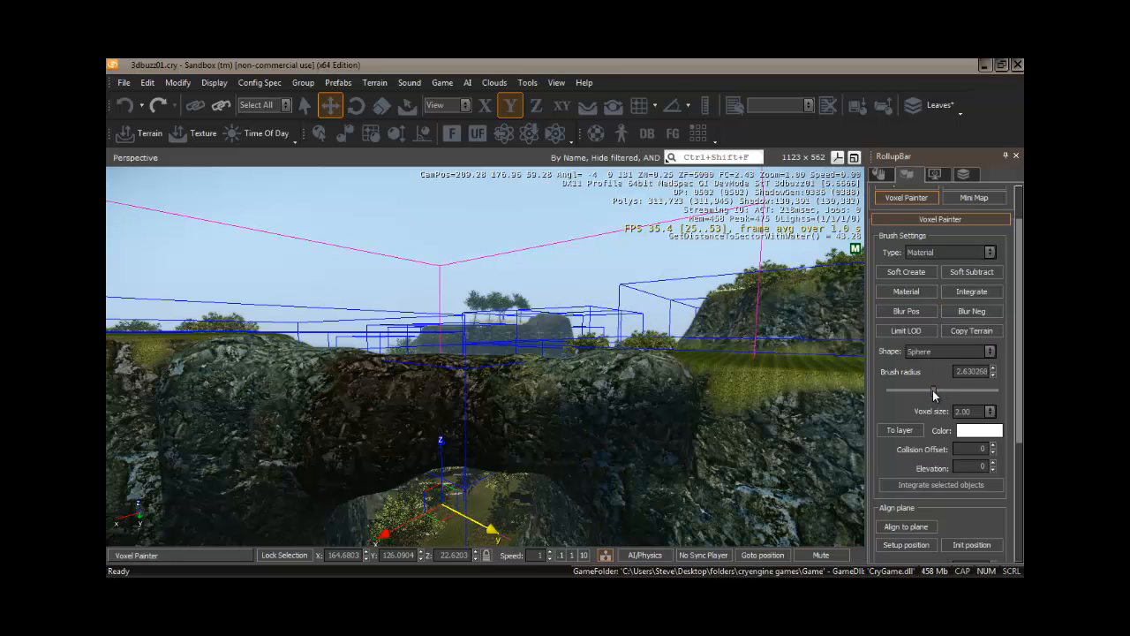
pyautogui.moveTo(936, 396); pyautogui.dragTo(940, 398)
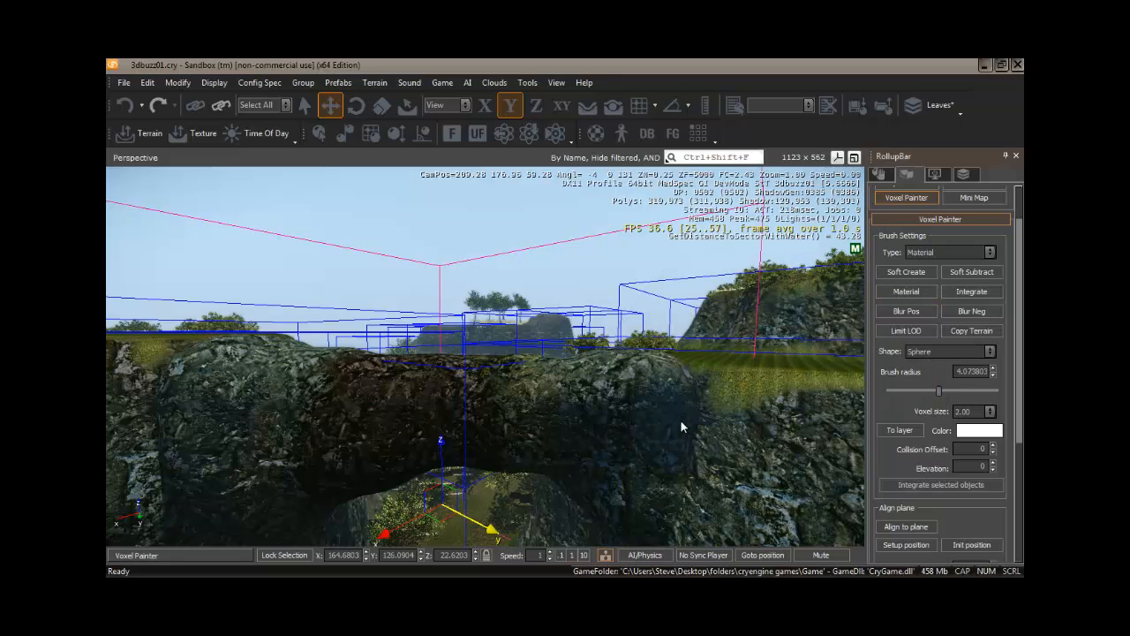
pyautogui.moveTo(681, 426); pyautogui.dragTo(579, 431)
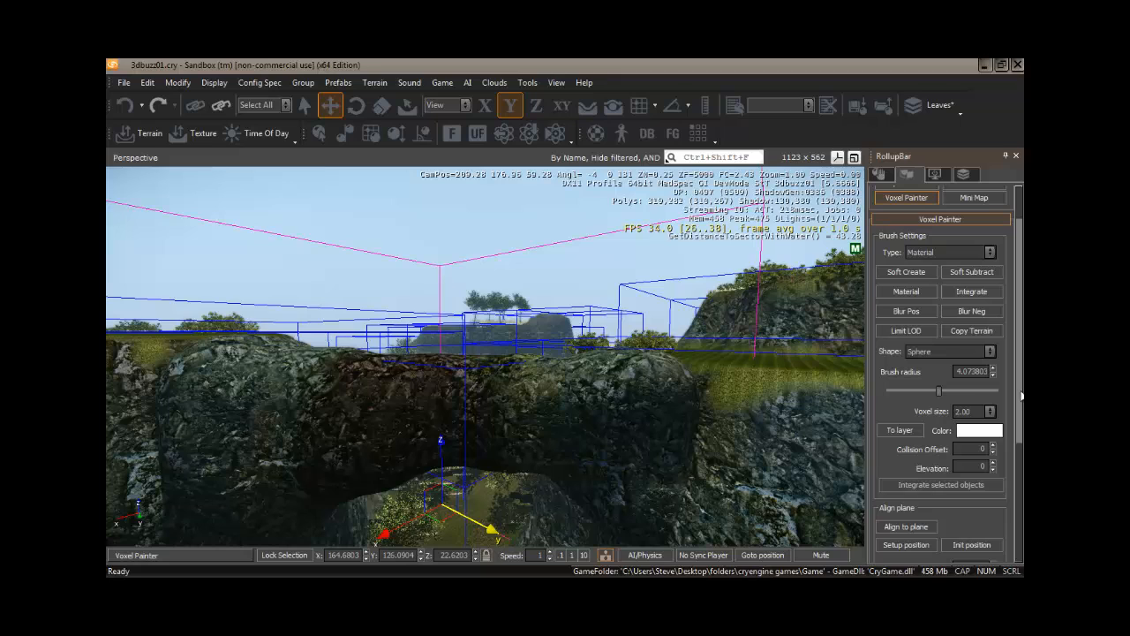
# - Set the material brush radius to about 6.17 with voxel size 4.00 and choose the grass_1 surface type
pyautogui.scroll(-5, 1022, 396)
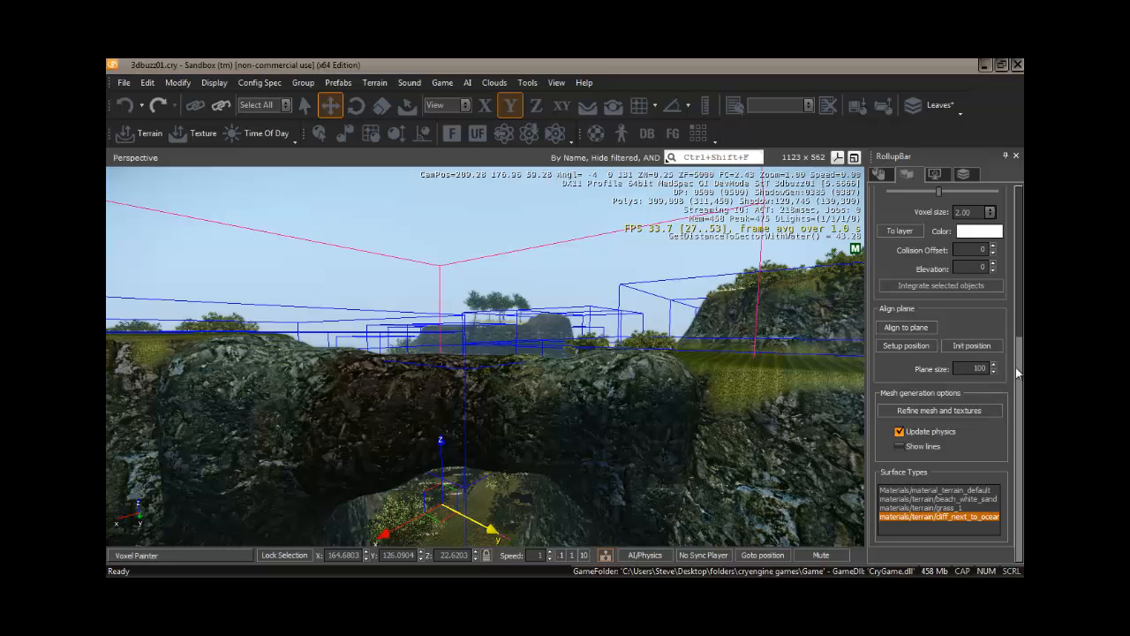
pyautogui.moveTo(1017, 368); pyautogui.dragTo(1020, 331)
pyautogui.scroll(2, 964, 283)
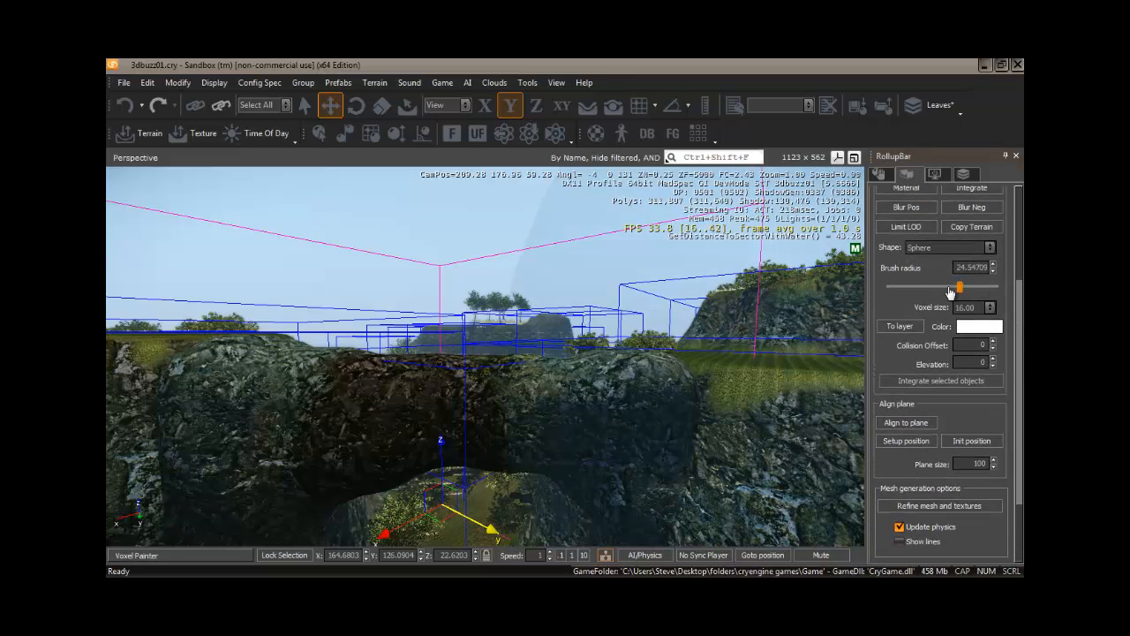
pyautogui.moveTo(947, 285); pyautogui.dragTo(944, 292)
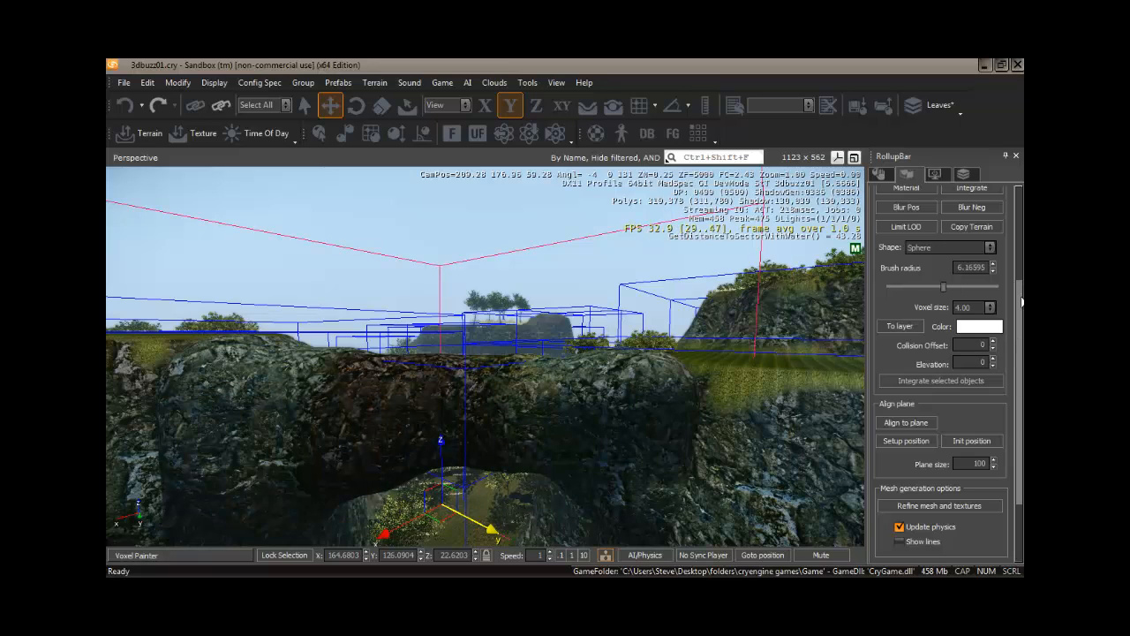
pyautogui.moveTo(1022, 302); pyautogui.dragTo(1018, 371)
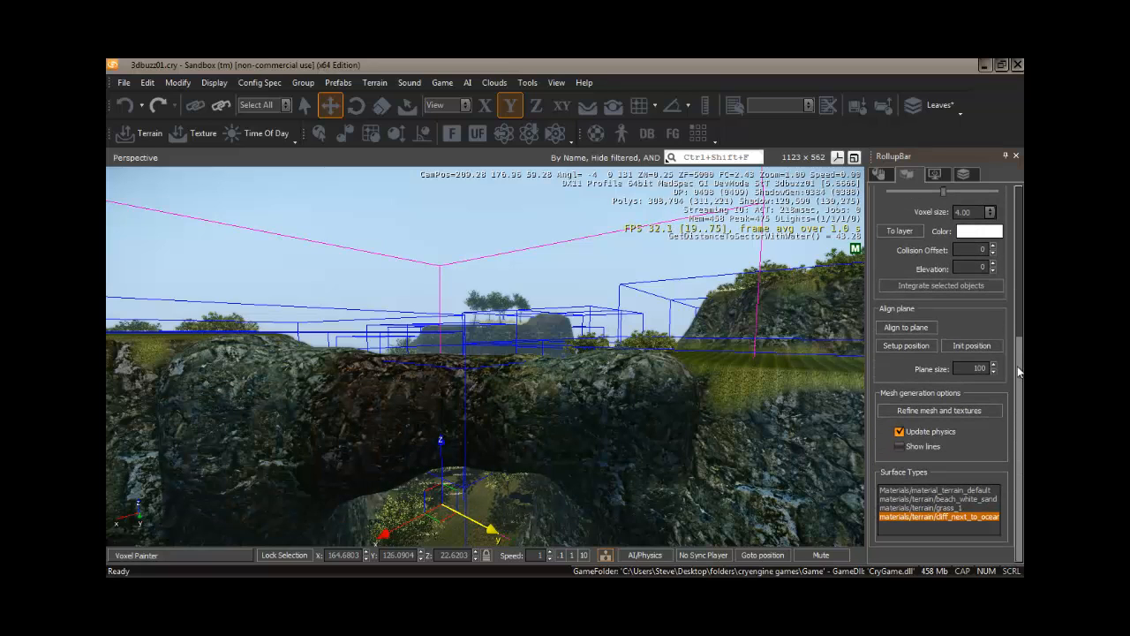
pyautogui.click(943, 507)
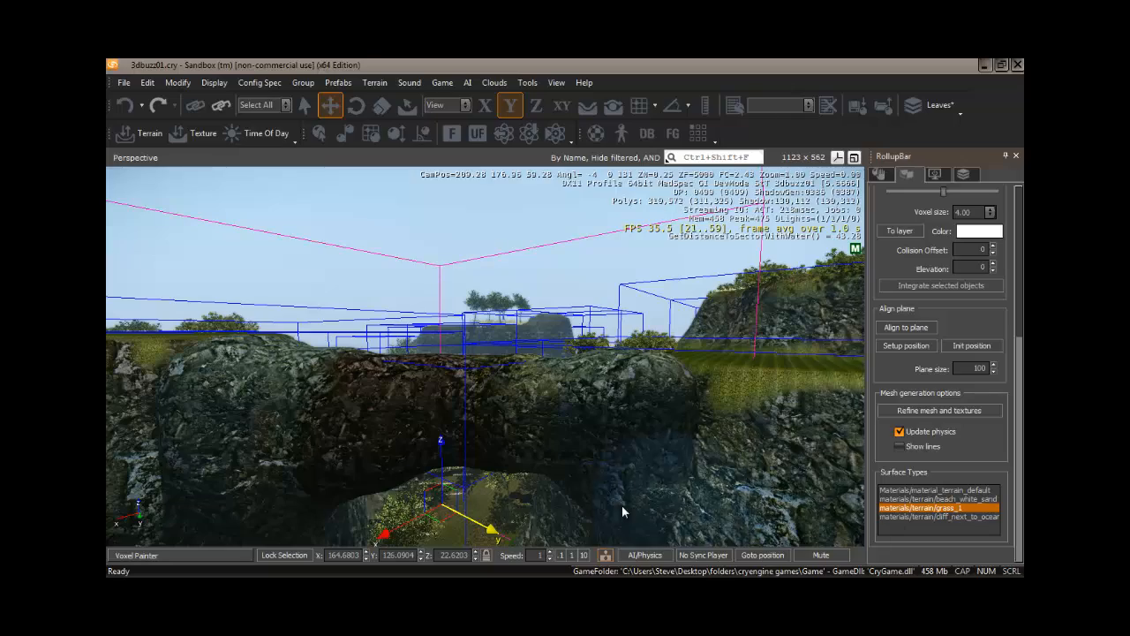
# - Paint grass_1 along the top of the rock bridge with brush radius about 3.63 and voxel size 2.00
pyautogui.moveTo(618, 503); pyautogui.dragTo(579, 450, button='right')
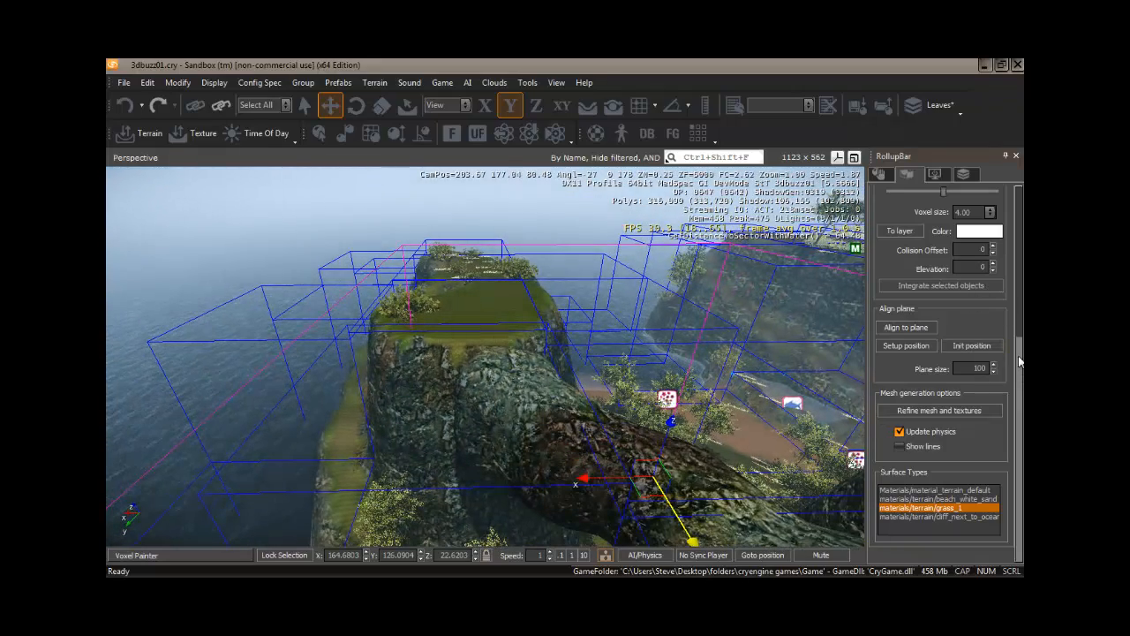
pyautogui.moveTo(1019, 359); pyautogui.dragTo(1018, 301)
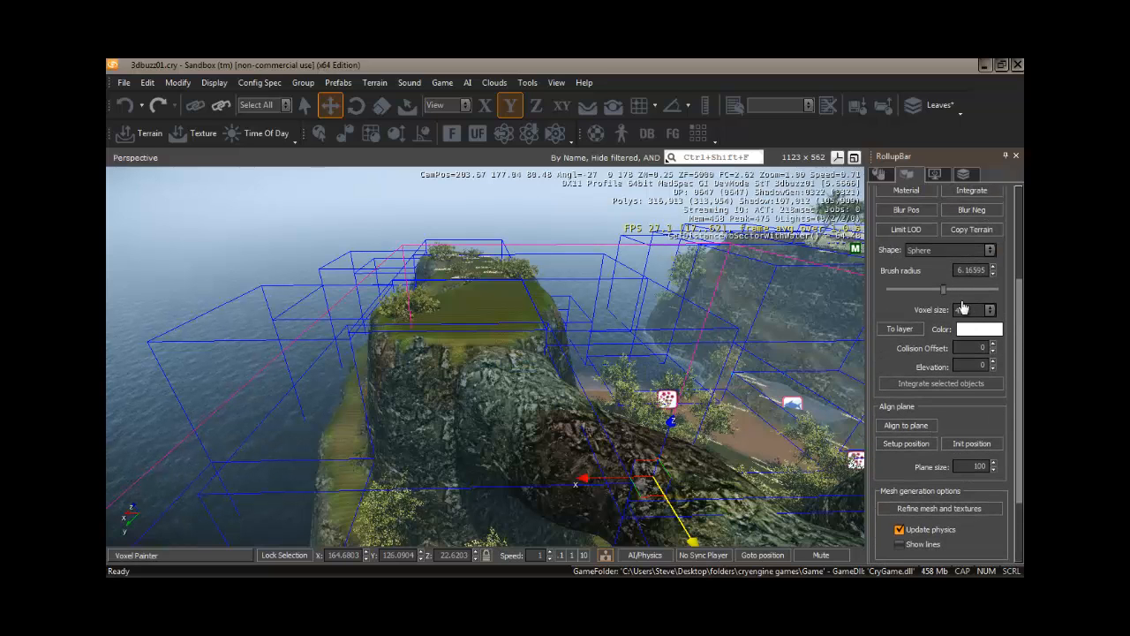
pyautogui.moveTo(947, 291); pyautogui.dragTo(939, 292)
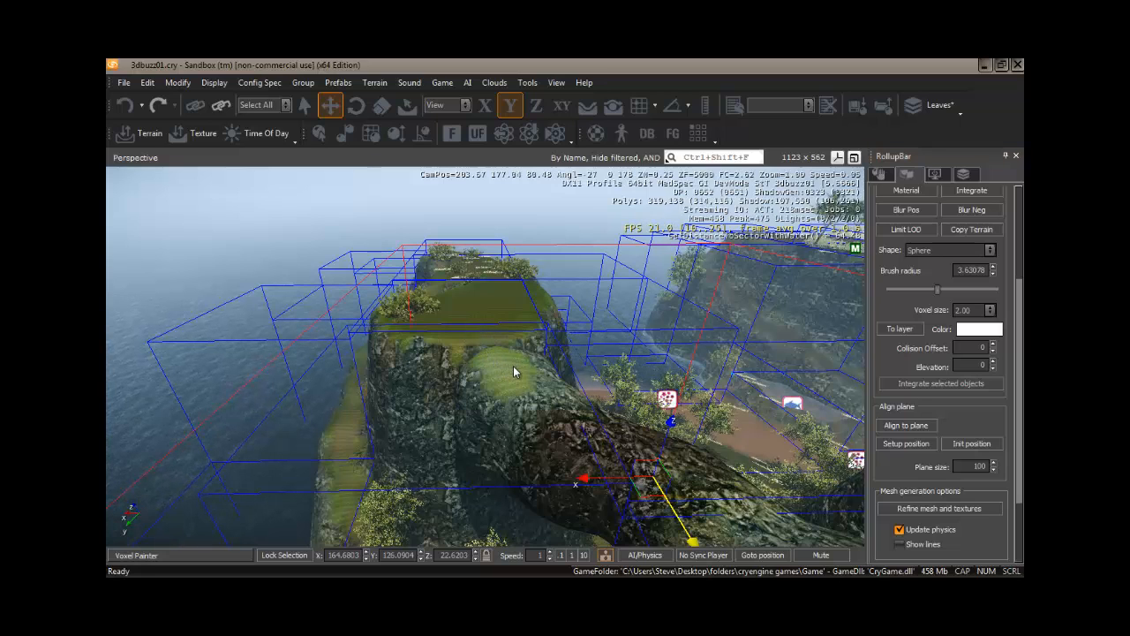
pyautogui.moveTo(526, 386)
pyautogui.mouseDown()
pyautogui.moveTo(700, 477)
pyautogui.moveTo(683, 469)
pyautogui.mouseUp()
pyautogui.moveTo(748, 487); pyautogui.dragTo(533, 443, button='right')
pyautogui.moveTo(535, 426); pyautogui.dragTo(668, 429)
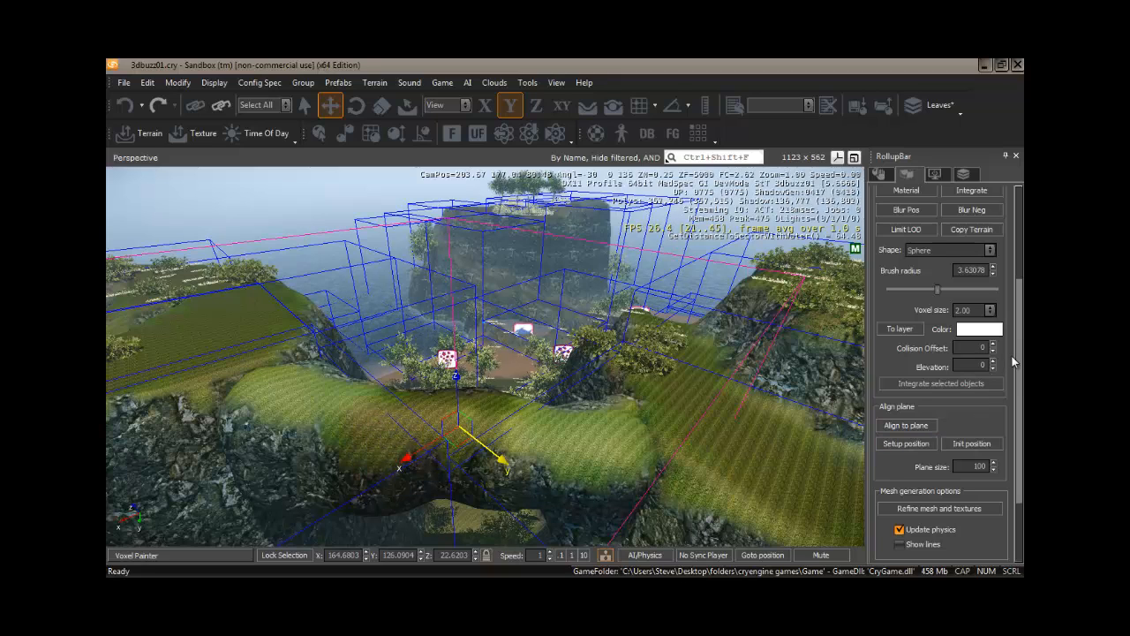
# - Repaint the bridge's upper side above the arch with the cliff_next_to_ocean surface type to trim the overhanging grass
pyautogui.scroll(3, 1019, 364)
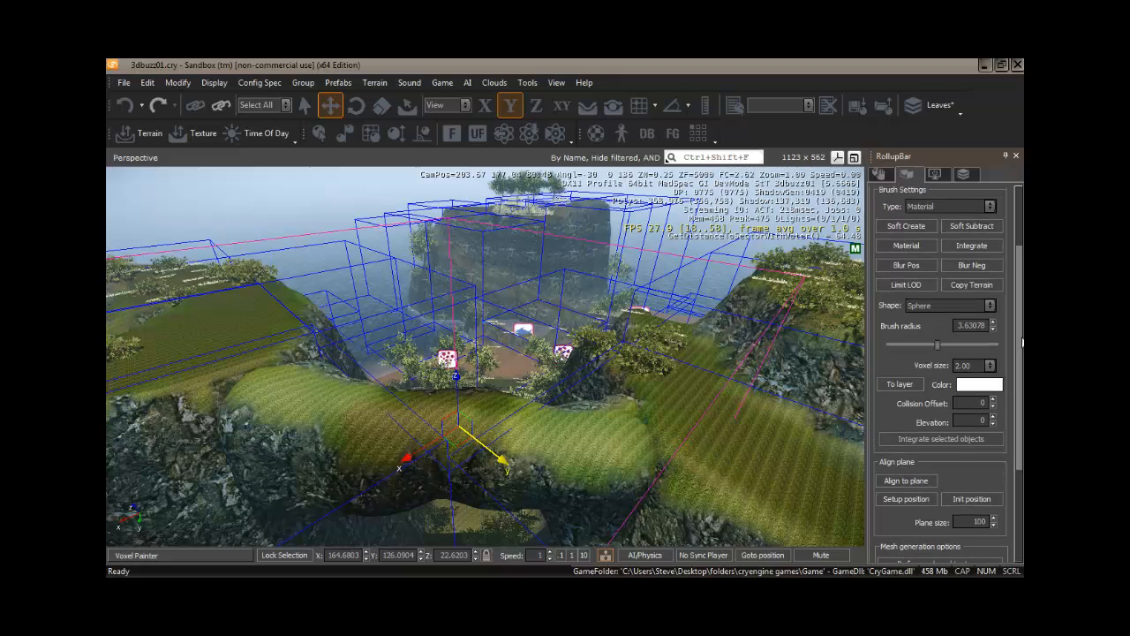
pyautogui.scroll(-5, 1023, 342)
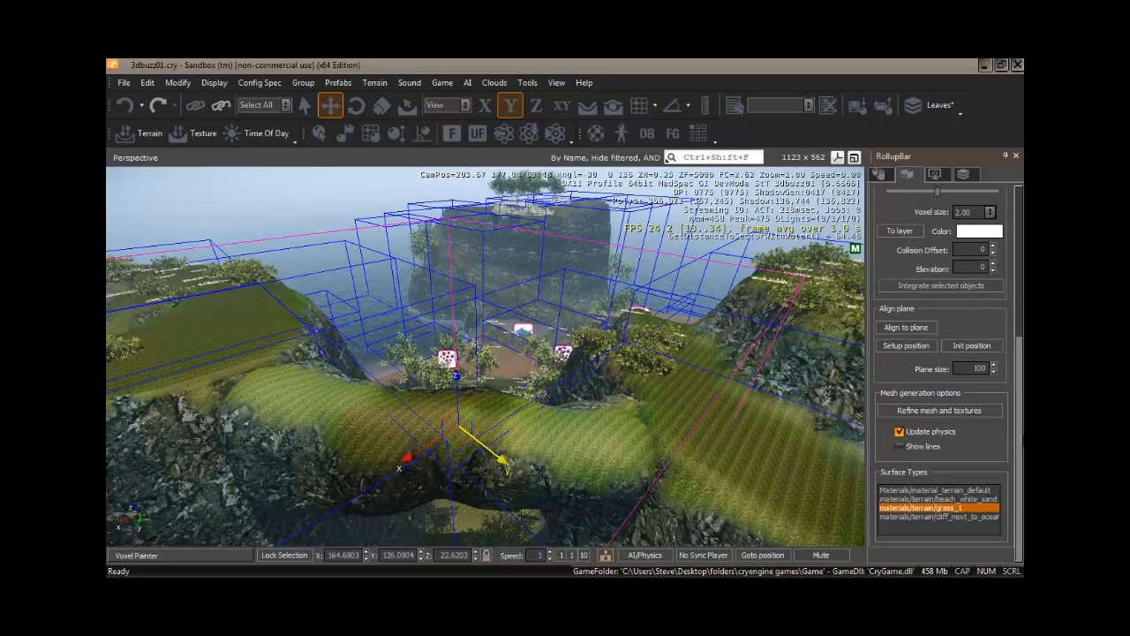
pyautogui.click(937, 517)
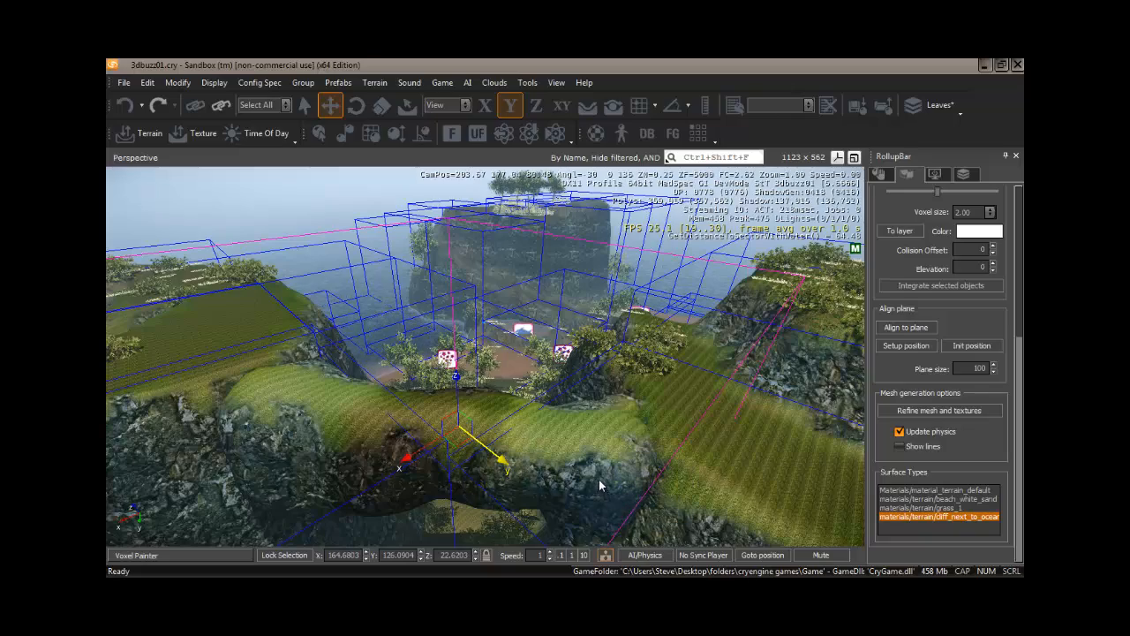
pyautogui.moveTo(599, 480)
pyautogui.mouseDown(button='right')
pyautogui.moveTo(598, 469)
pyautogui.moveTo(617, 502)
pyautogui.moveTo(590, 479)
pyautogui.moveTo(600, 479)
pyautogui.mouseUp(button='right')
pyautogui.press('w')
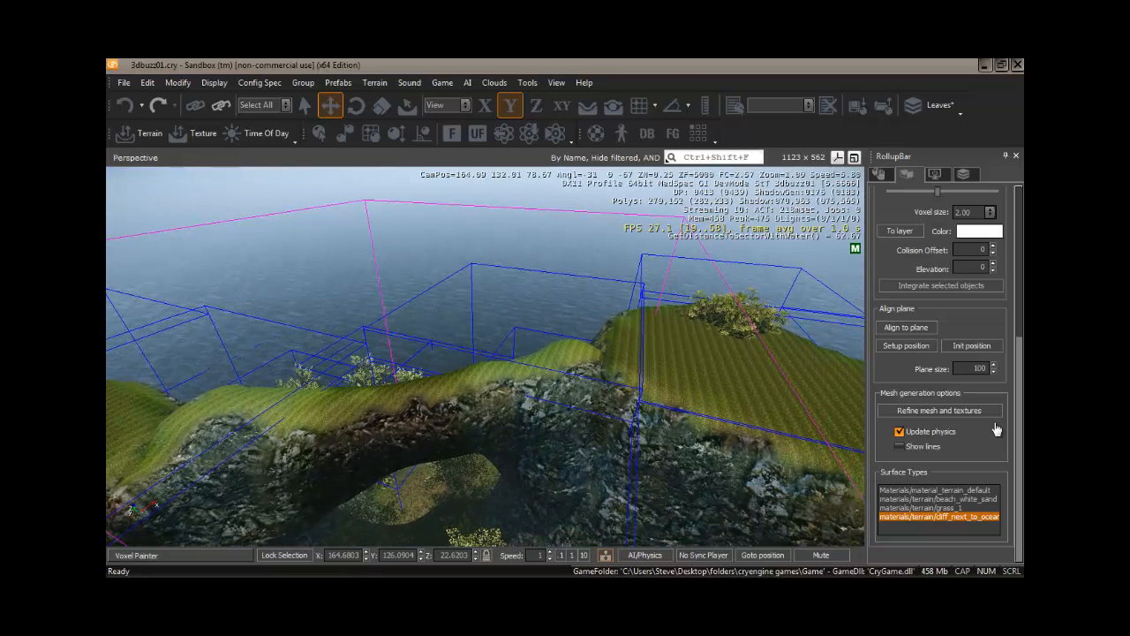
# - Paint the grass_1 surface type over the bridge's upper side, extending the grass down toward the arch and along the near cliff edge
pyautogui.click(951, 508)
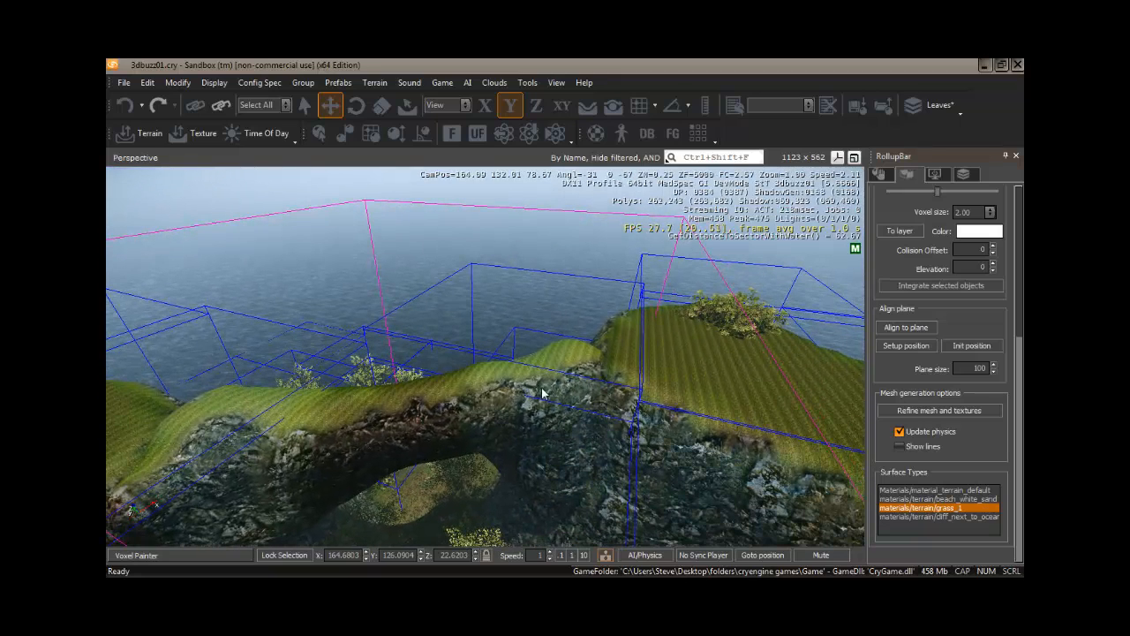
pyautogui.moveTo(542, 387); pyautogui.dragTo(588, 375)
pyautogui.click(588, 370)
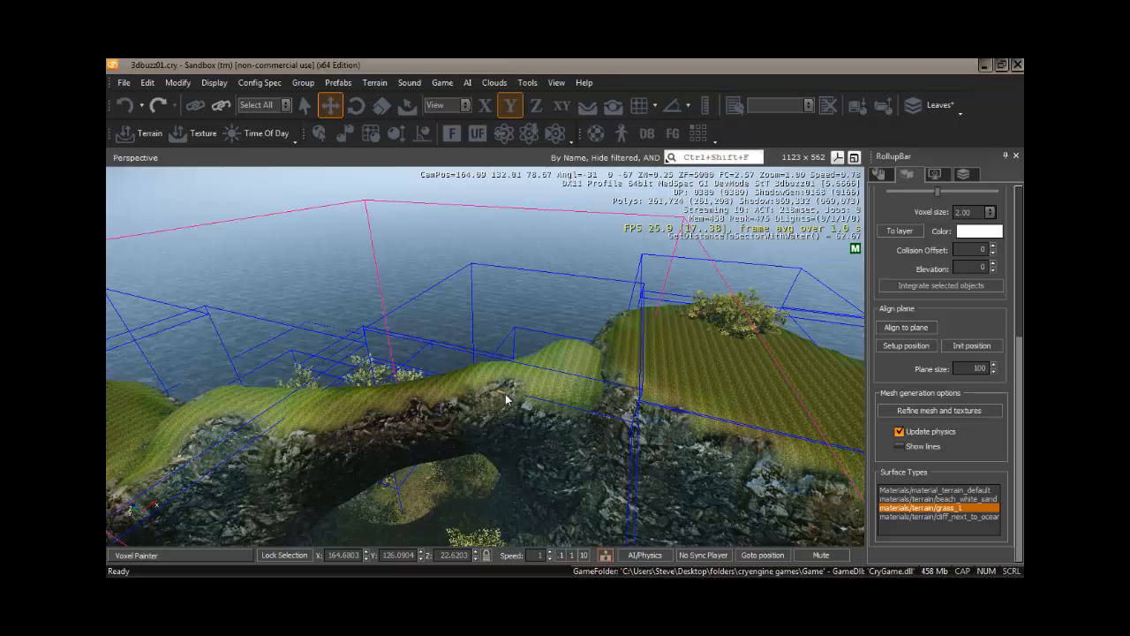
pyautogui.click(493, 400)
pyautogui.click(425, 408)
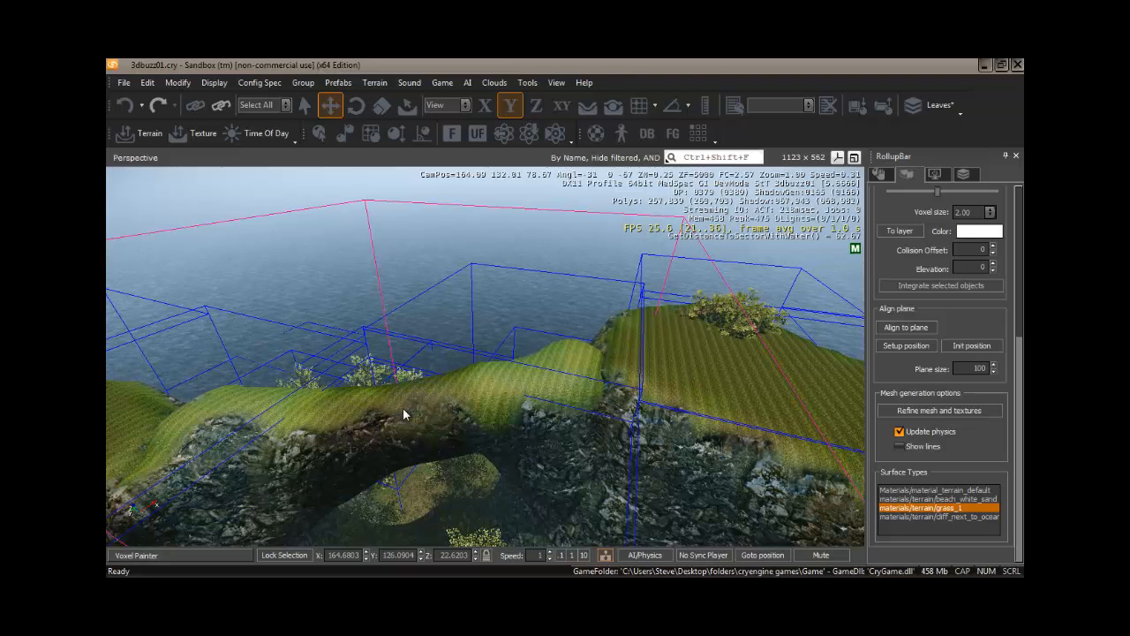
pyautogui.click(374, 410)
pyautogui.click(265, 439)
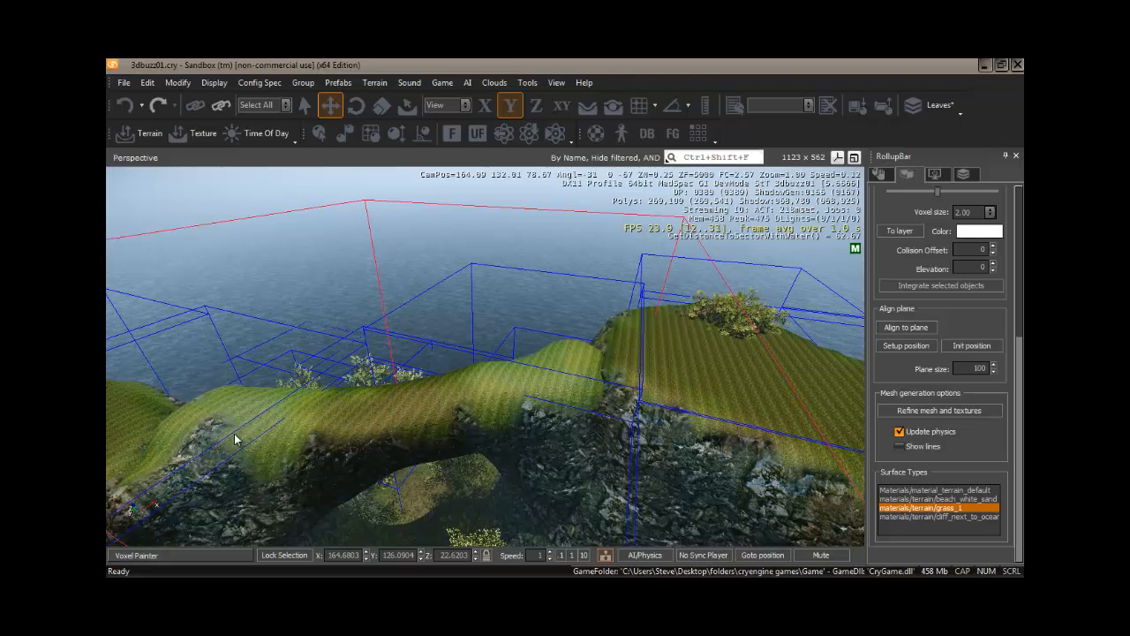
pyautogui.click(150, 484)
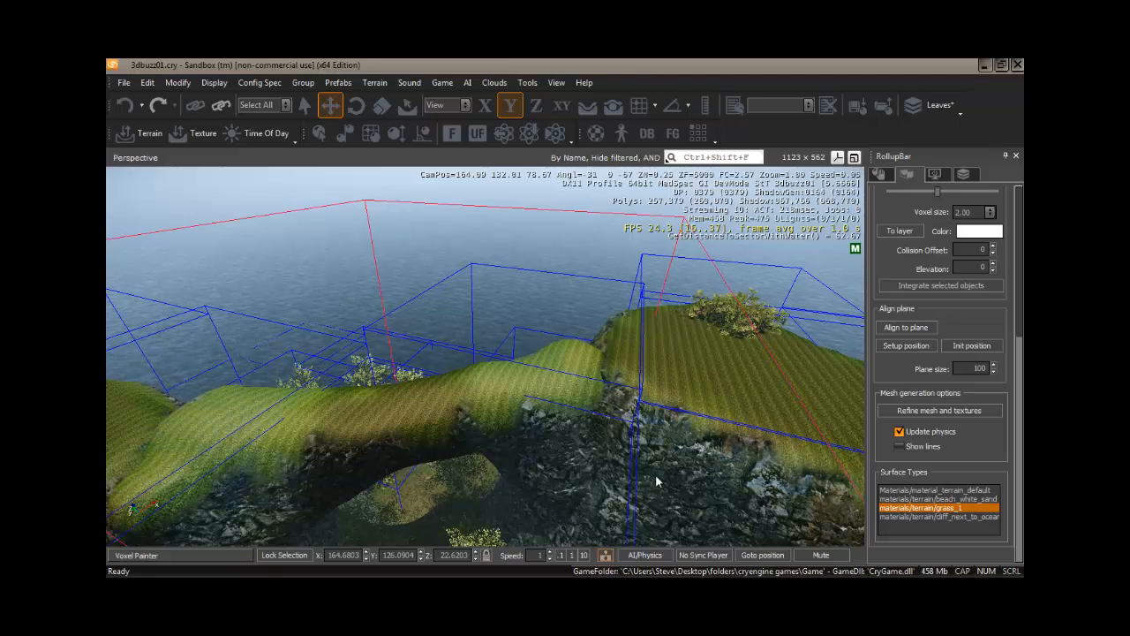
# - Repaint the lower edge of the bridge's grass with the cliff_next_to_ocean surface type, from the near cliff across the arch
pyautogui.click(929, 518)
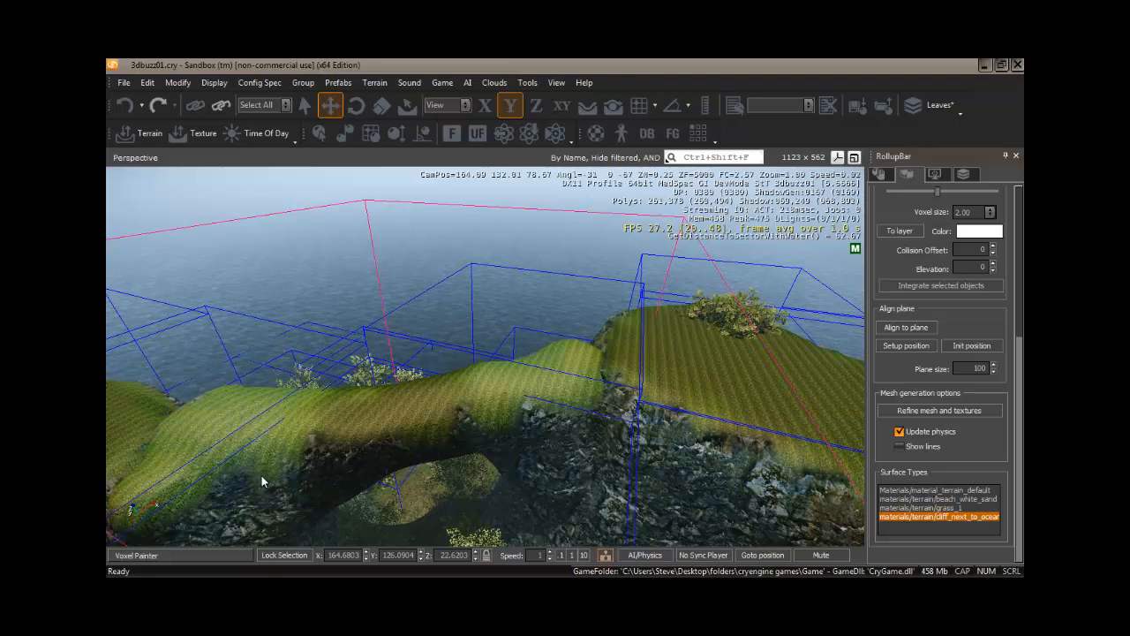
pyautogui.click(168, 508)
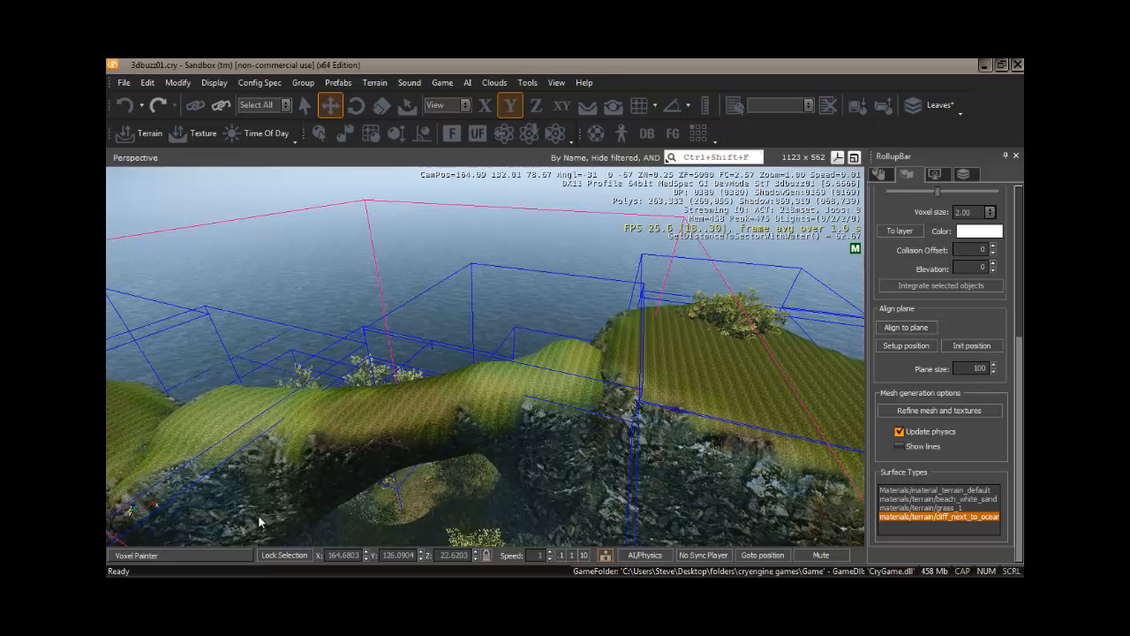
pyautogui.moveTo(392, 444); pyautogui.dragTo(445, 441)
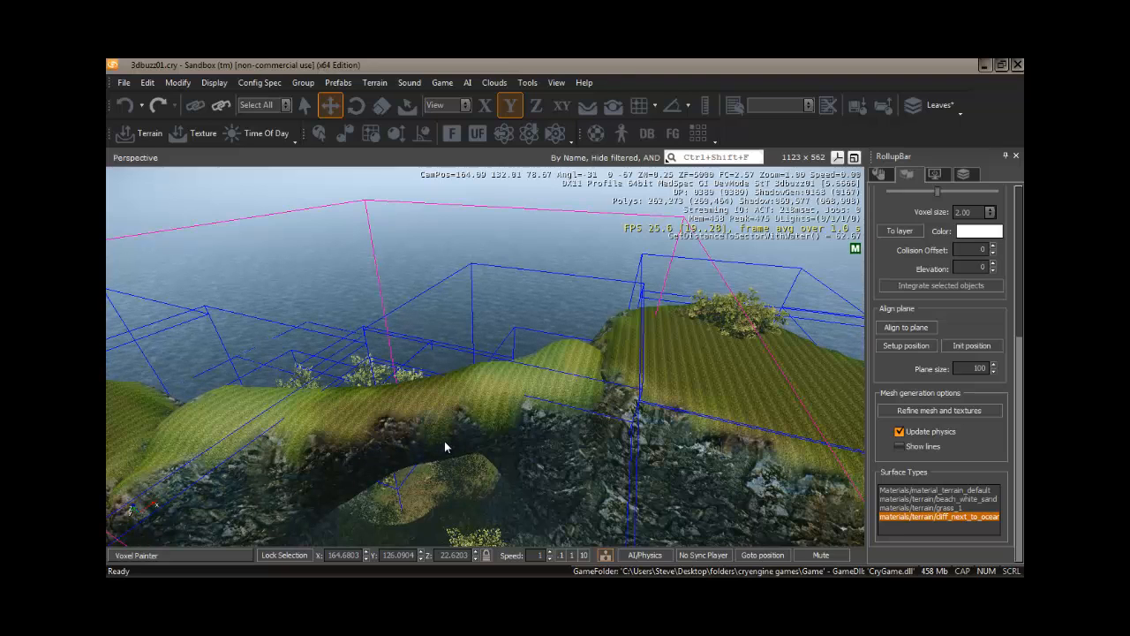
pyautogui.click(502, 414)
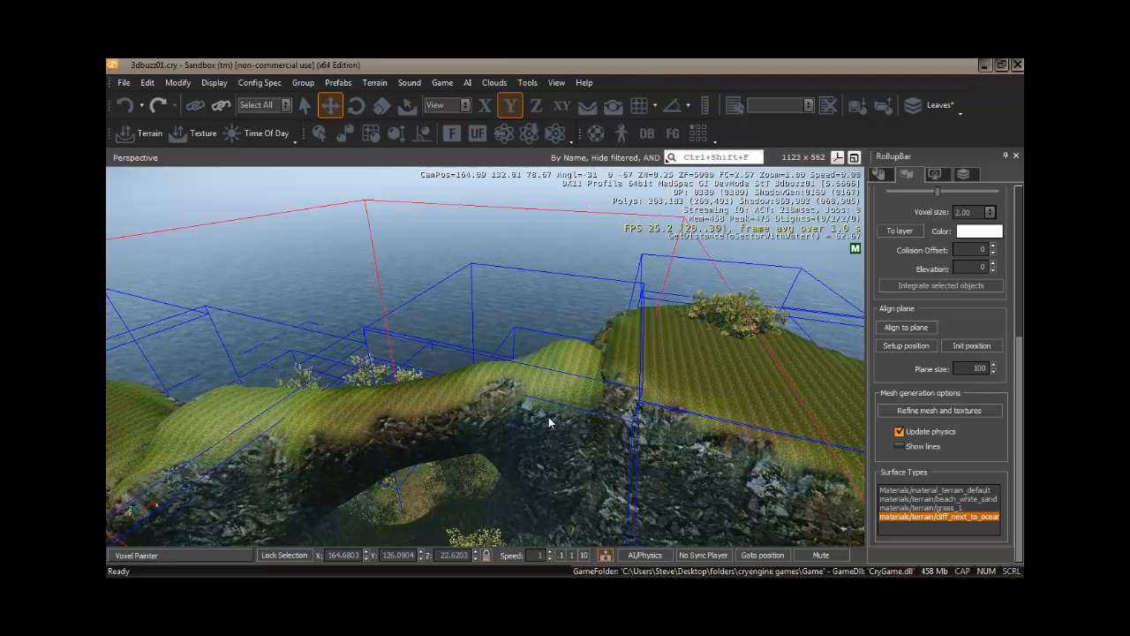
pyautogui.click(551, 413)
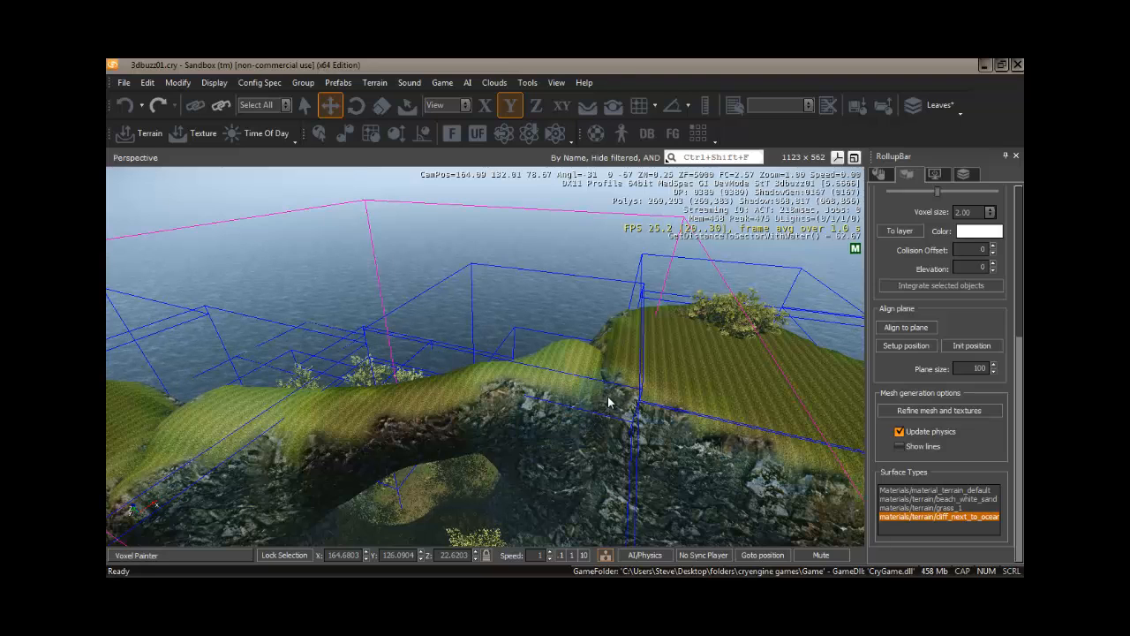
pyautogui.click(607, 398)
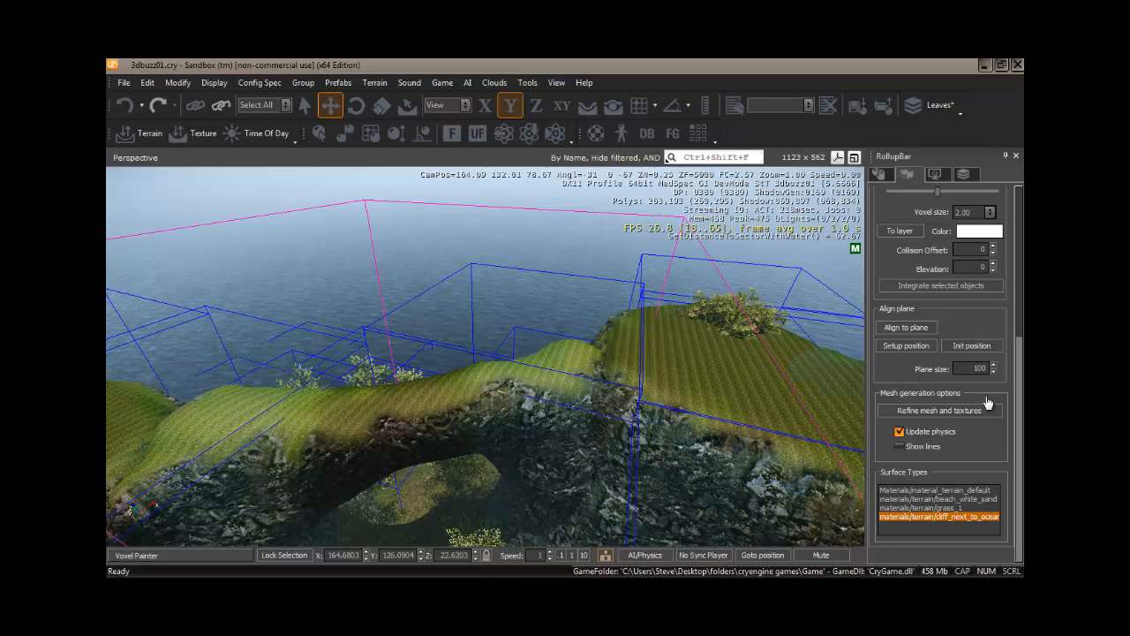
# - Set the brush radius to about 1.35 with voxel size 1.00 and paint small cliff rock patches into the bridge's grass
pyautogui.moveTo(1017, 338); pyautogui.dragTo(1011, 285)
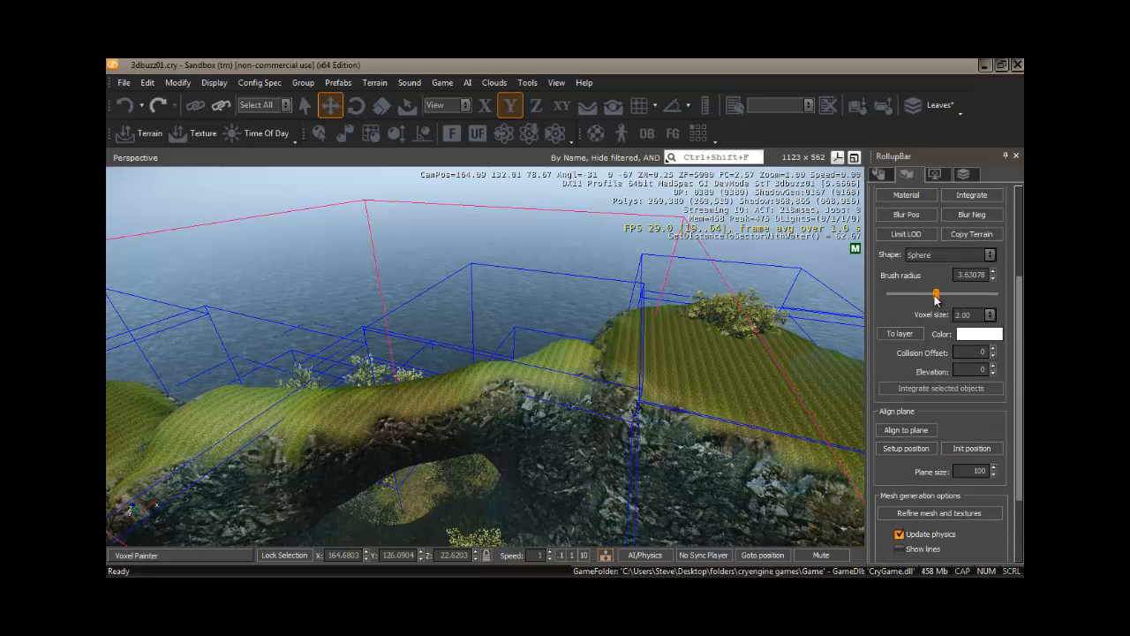
pyautogui.moveTo(936, 300); pyautogui.dragTo(927, 301)
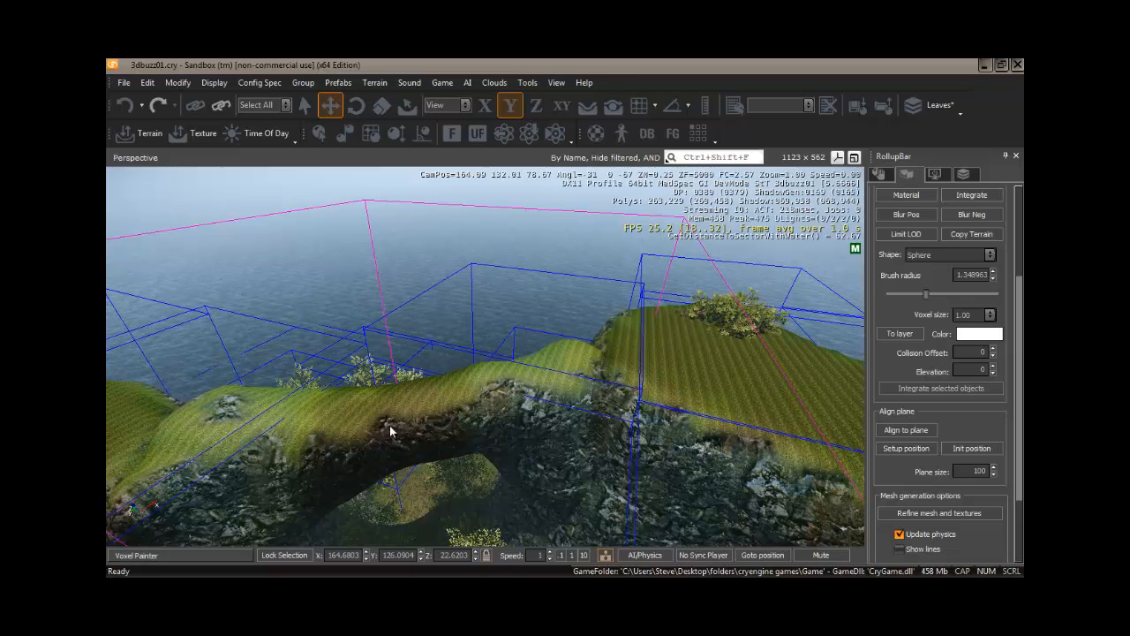
pyautogui.click(562, 365)
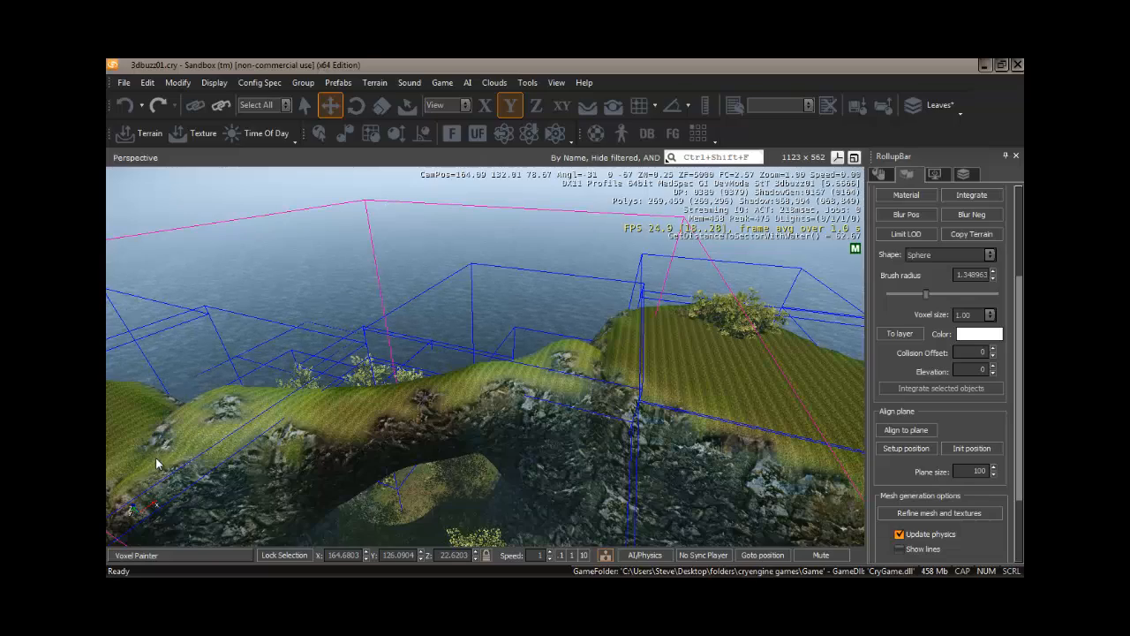
# - Examine the painted rock bridge from above, along its length and from the side facing the arch
pyautogui.moveTo(156, 458); pyautogui.dragTo(186, 432, button='right')
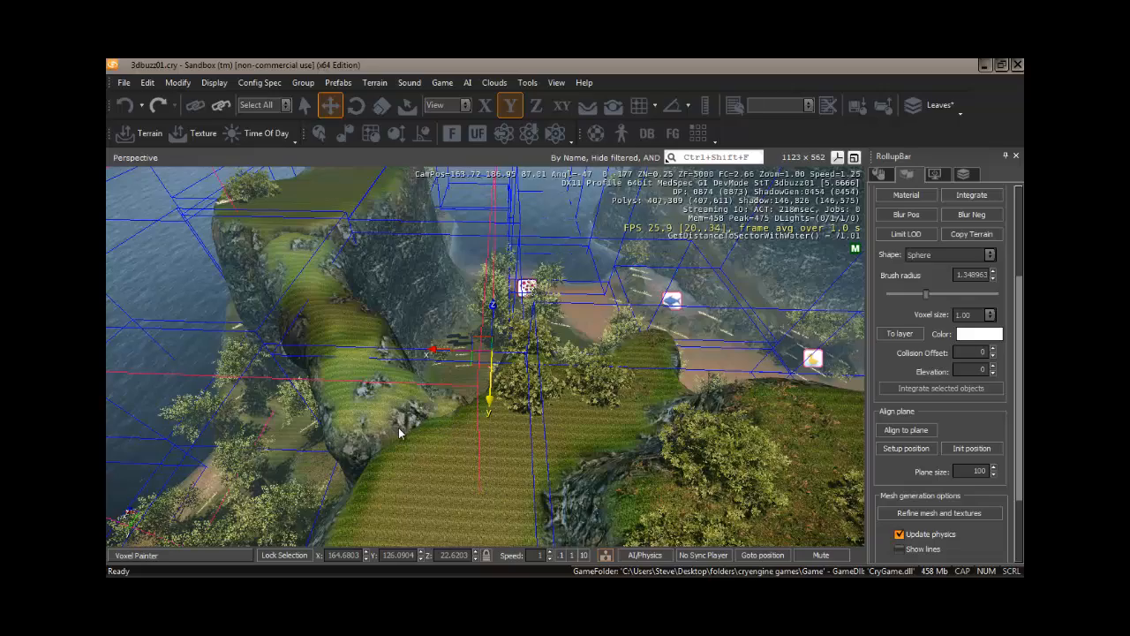
pyautogui.moveTo(286, 421); pyautogui.dragTo(341, 422, button='right')
pyautogui.press('w')
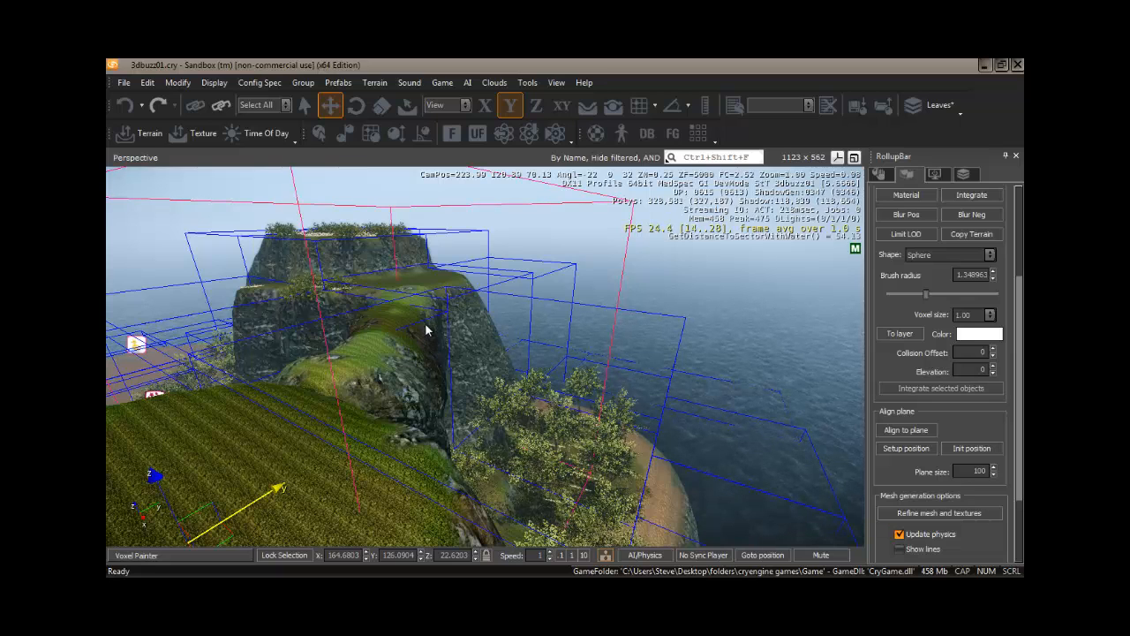
pyautogui.moveTo(412, 405)
pyautogui.mouseDown(button='right')
pyautogui.moveTo(436, 411)
pyautogui.moveTo(410, 410)
pyautogui.moveTo(405, 427)
pyautogui.moveTo(410, 412)
pyautogui.mouseUp(button='right')
pyautogui.press('a')
pyautogui.press('s')
pyautogui.press('w')
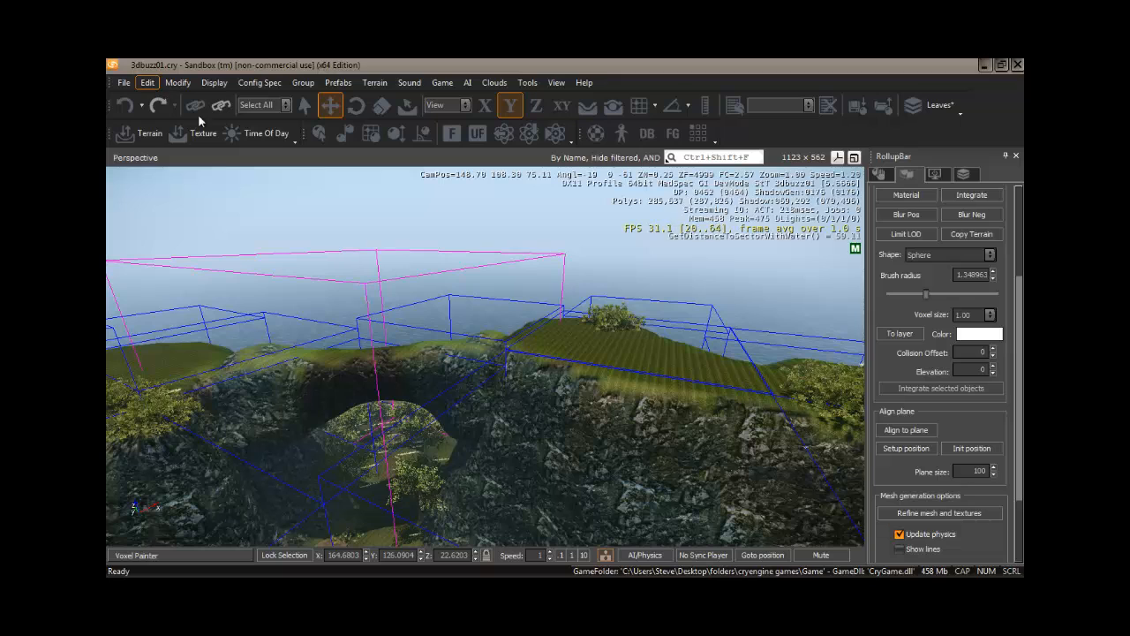
# - Find the e_TerrainBBoxes console variable by searching for e_terr, set it to 0 and close the console
pyautogui.press('`')
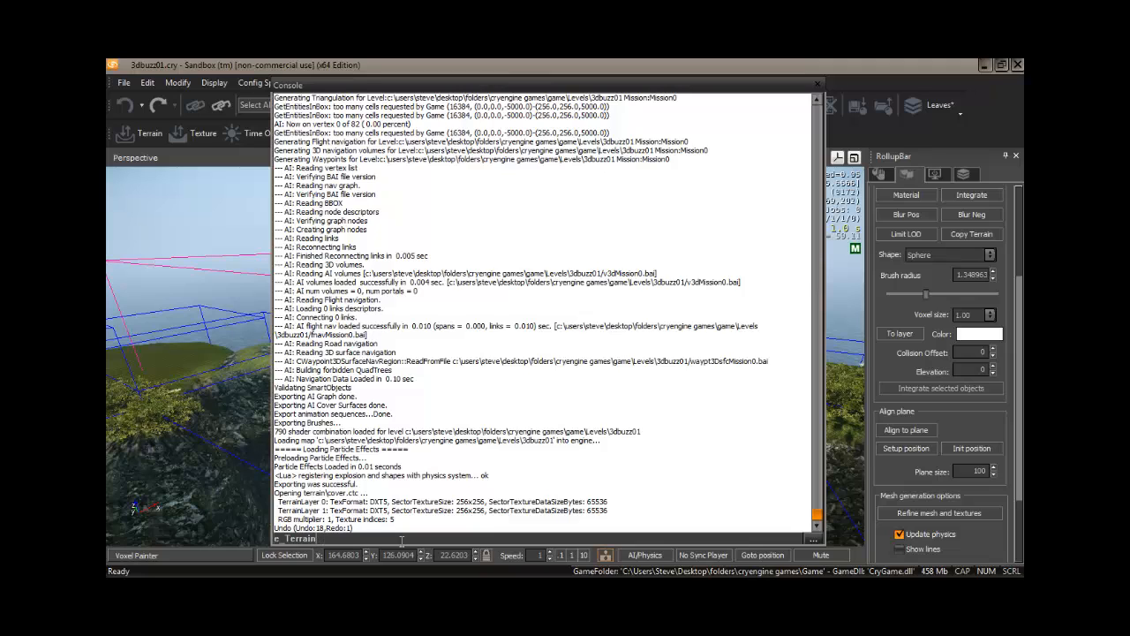
pyautogui.click(812, 538)
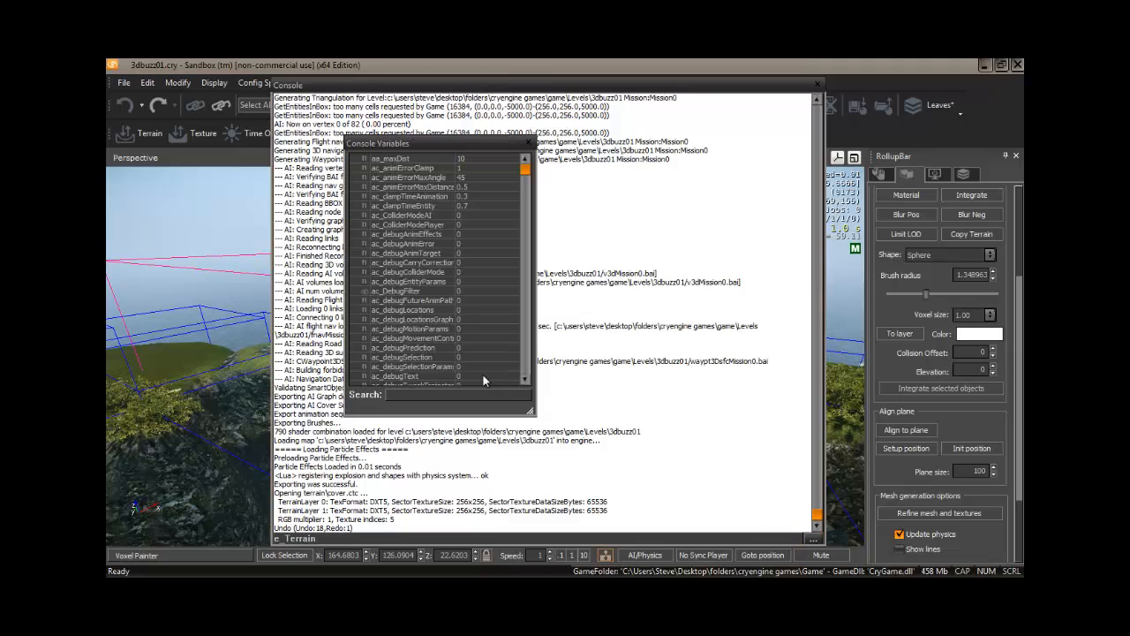
pyautogui.write('e')
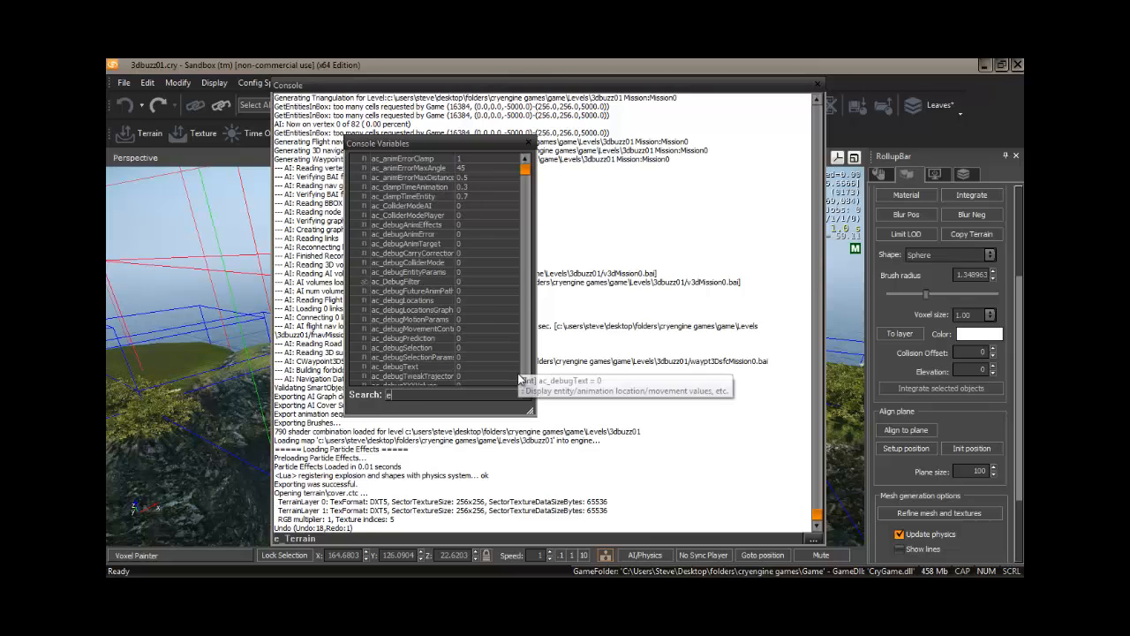
pyautogui.write('_terr')
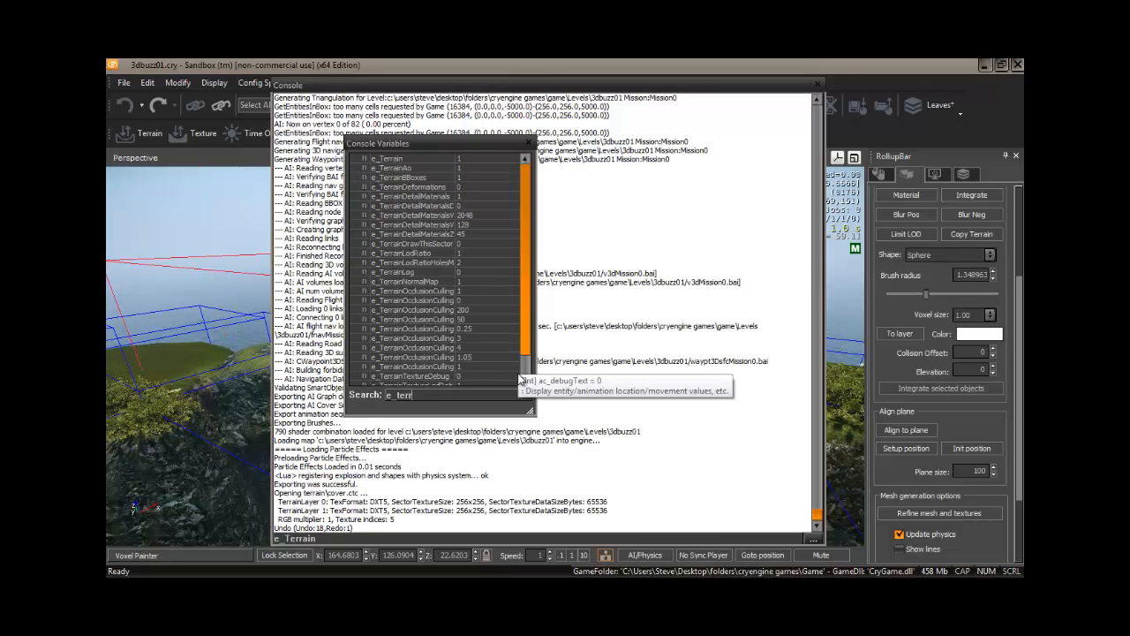
pyautogui.click(465, 178)
pyautogui.write('0')
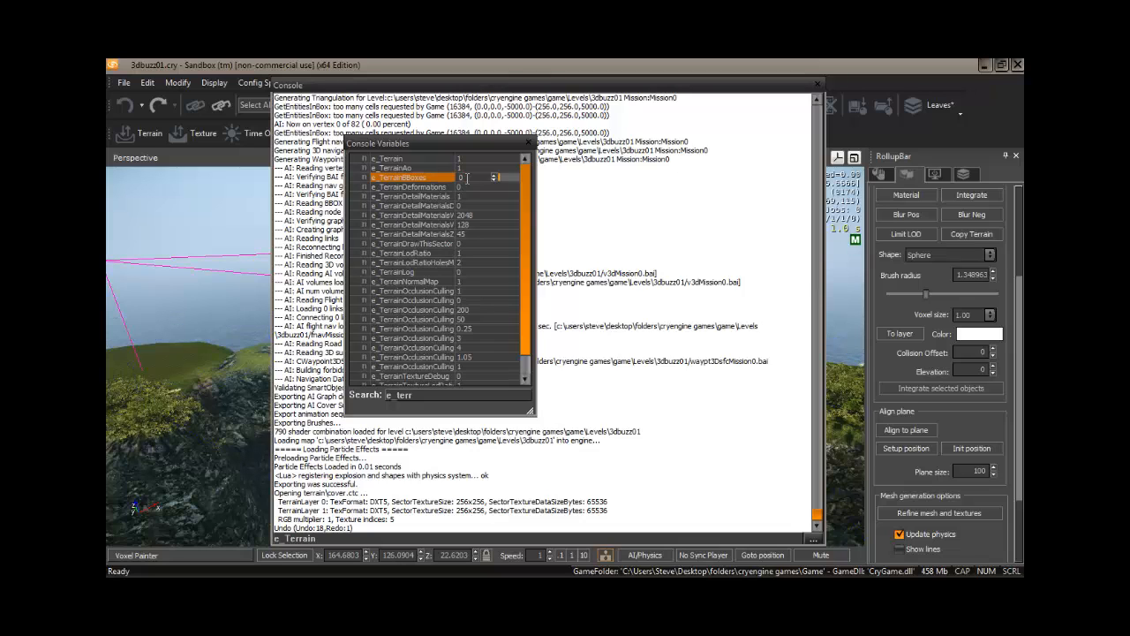
pyautogui.click(530, 143)
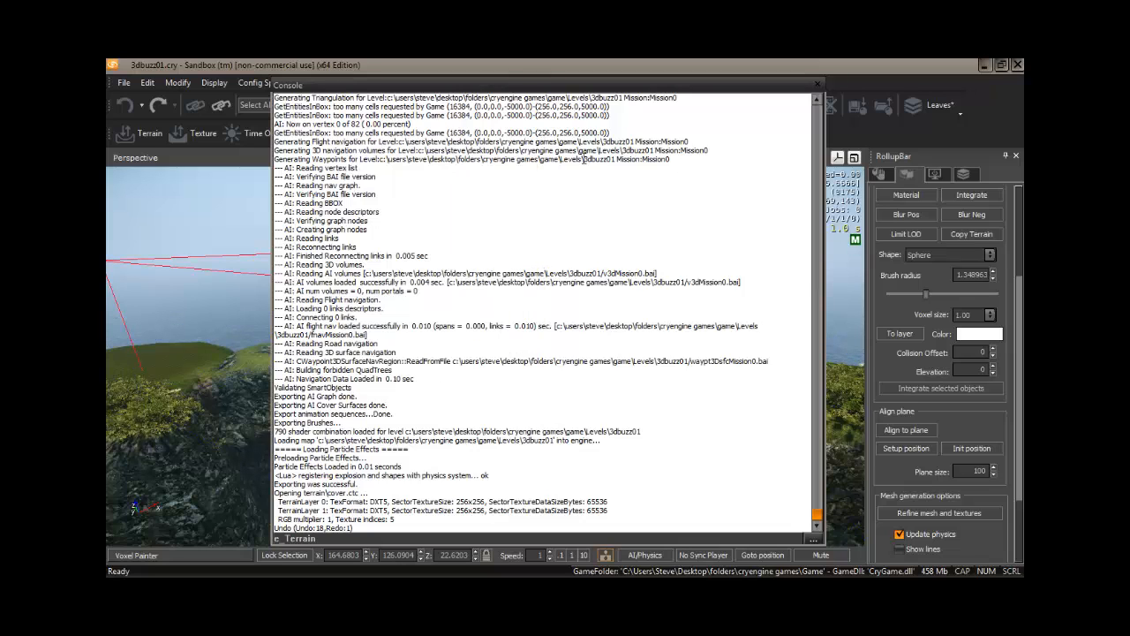
pyautogui.click(817, 86)
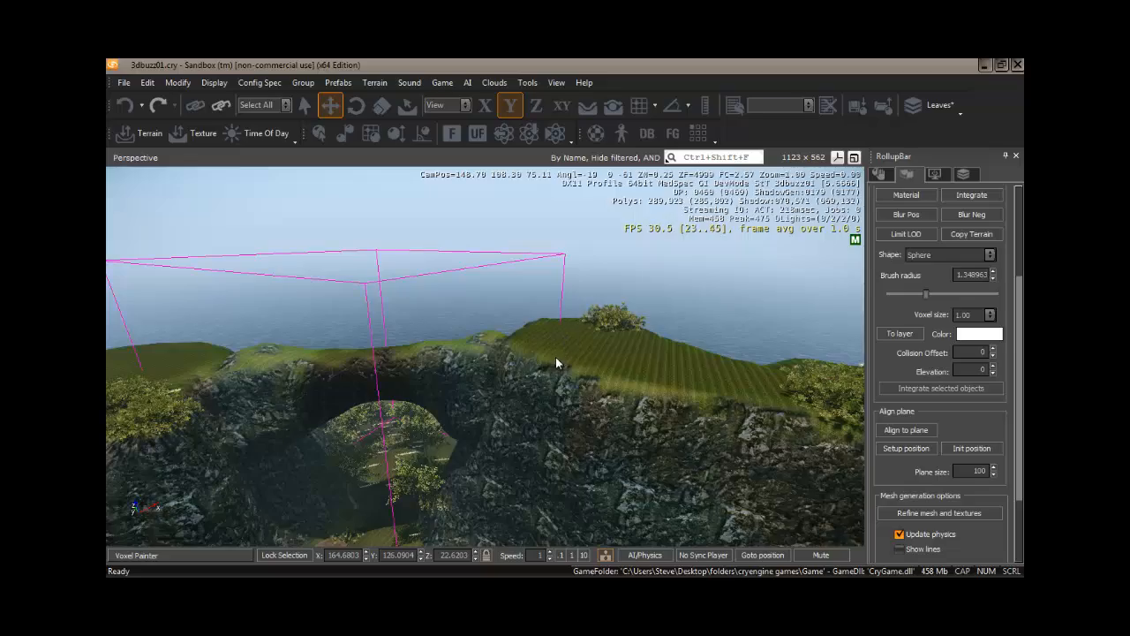
# - Play-test the level in game mode along the grassy path beneath the bridge's arch and return to editing
pyautogui.moveTo(556, 357)
pyautogui.mouseDown(button='right')
pyautogui.moveTo(559, 342)
pyautogui.moveTo(590, 341)
pyautogui.moveTo(568, 316)
pyautogui.moveTo(562, 344)
pyautogui.mouseUp(button='right')
pyautogui.press('w')
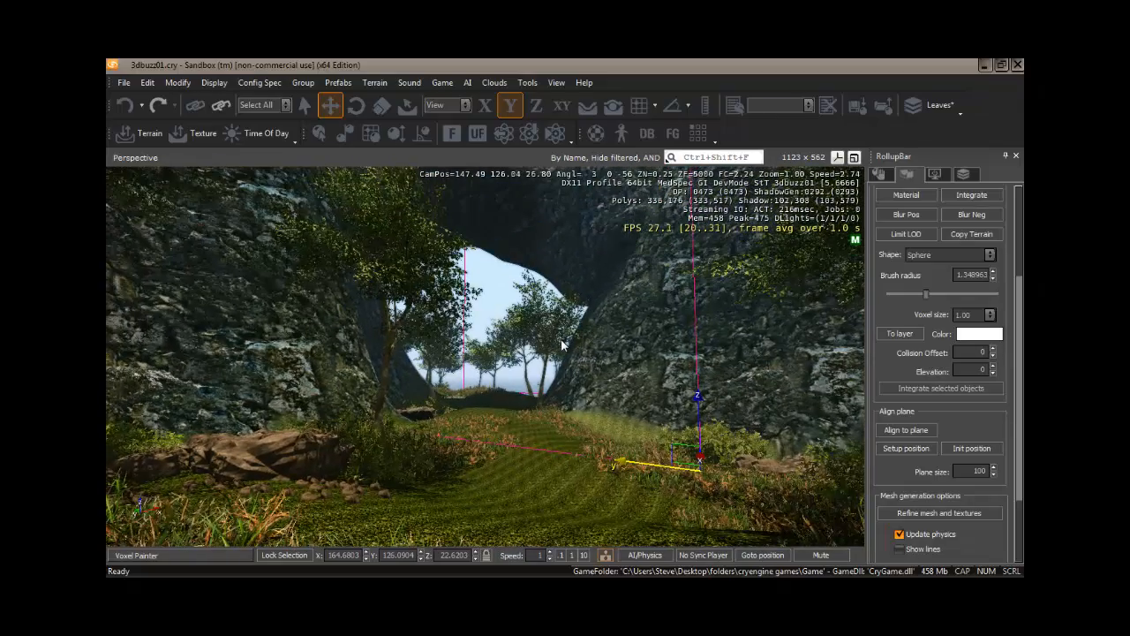
pyautogui.hotkey('ctrl', 'g')
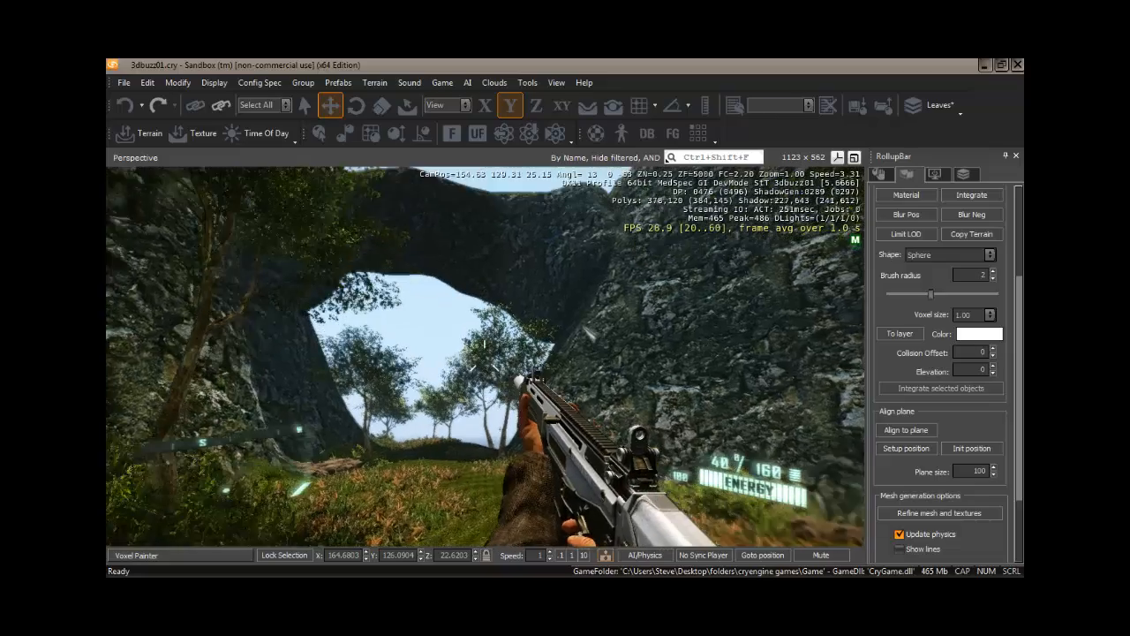
pyautogui.press('w')
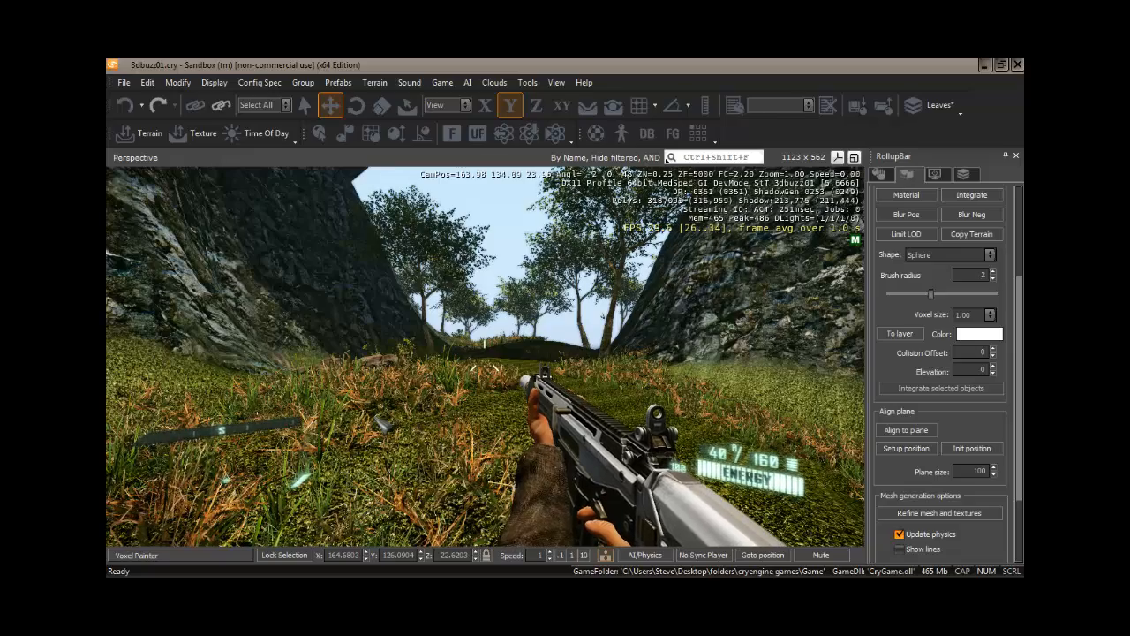
pyautogui.press('F10')
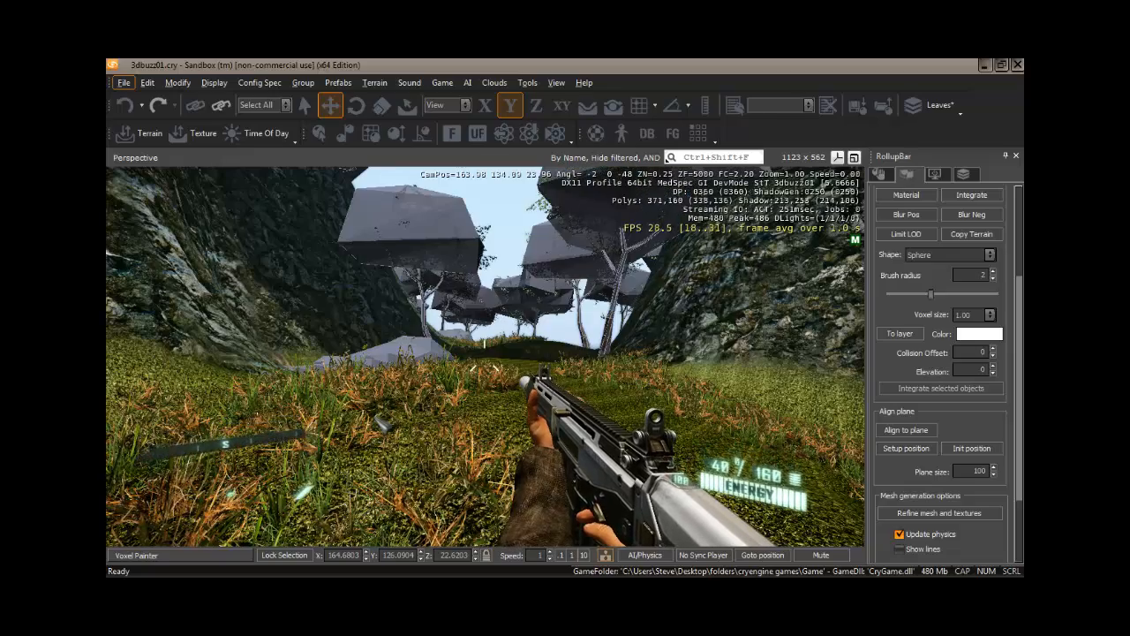
pyautogui.press('Escape')
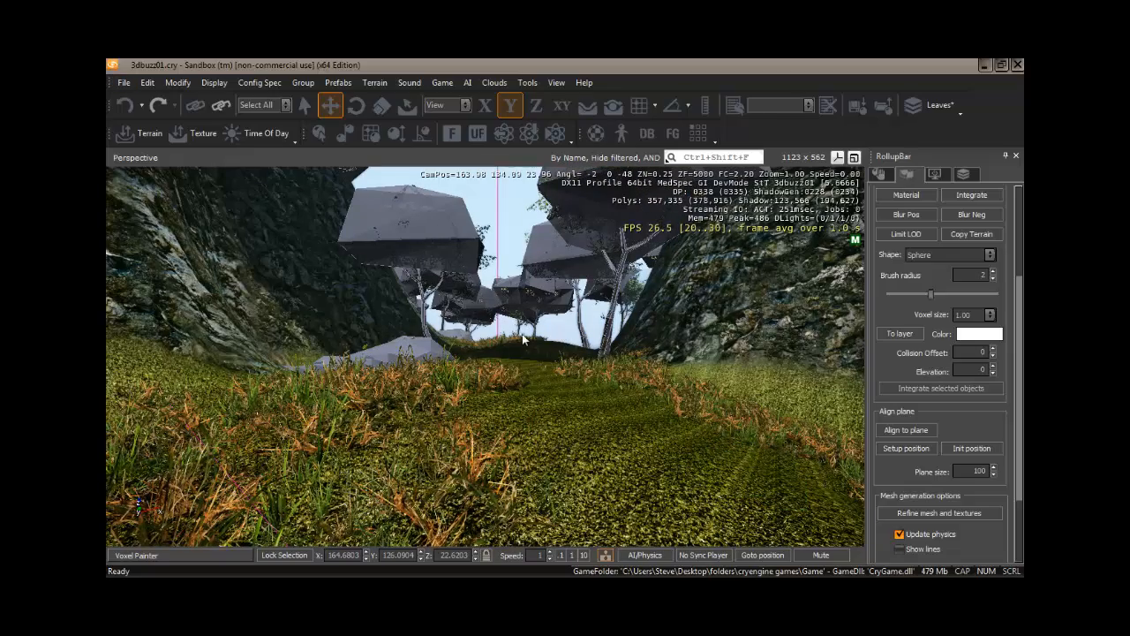